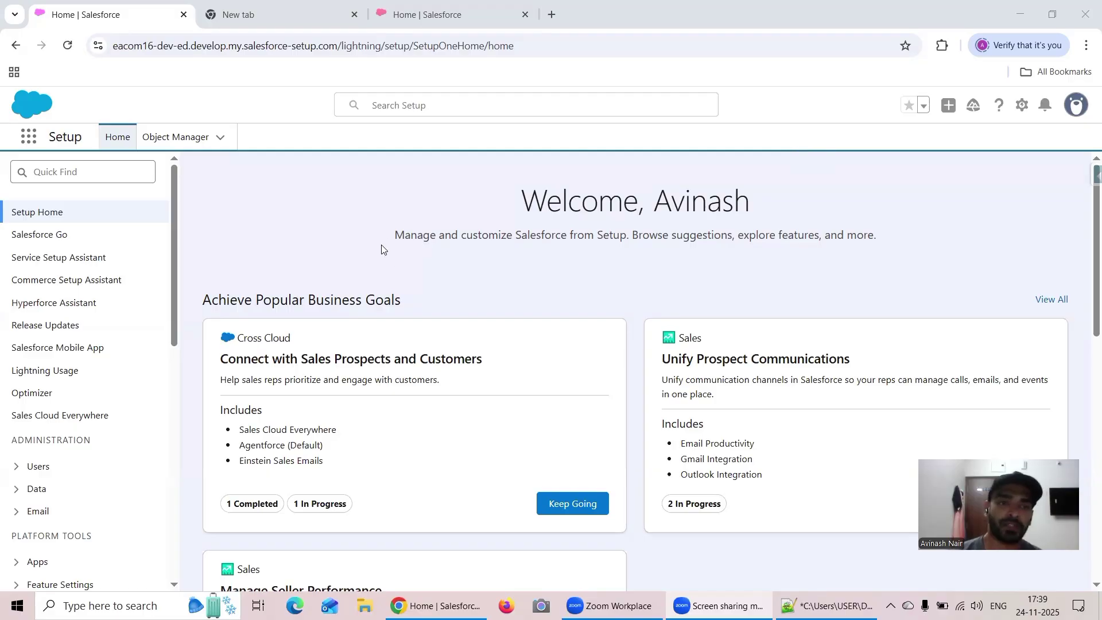
Step: Open the Salesforce Inspector Advanced Data Export page for the eacom16-dev-ed org in a new tab and switch to it
click(26, 143)
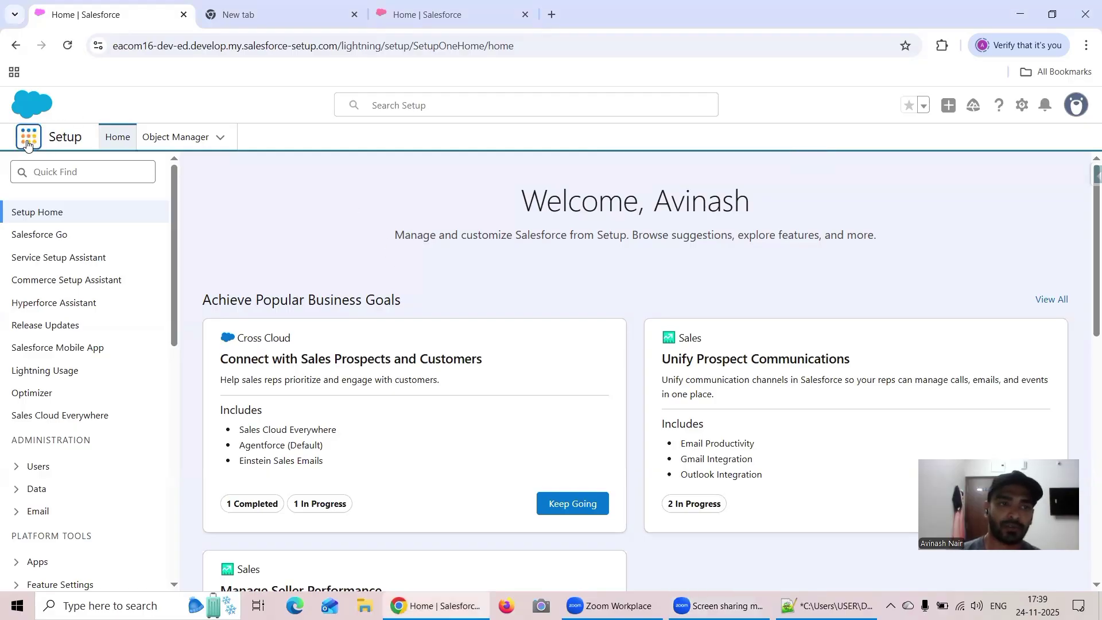
click(1086, 175)
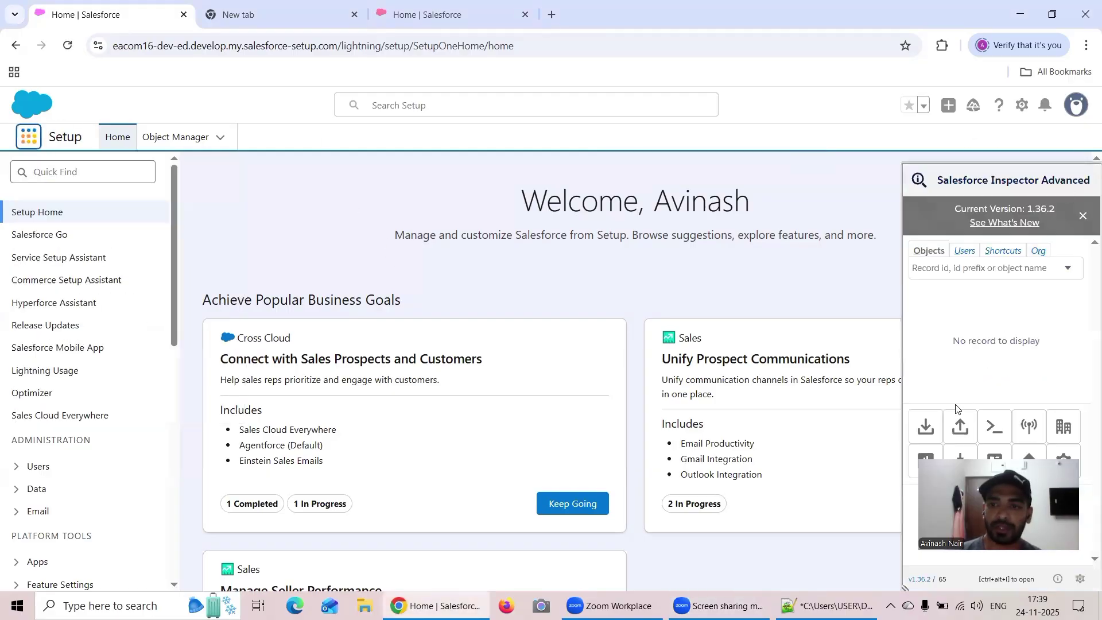
right_click(925, 433)
click(947, 449)
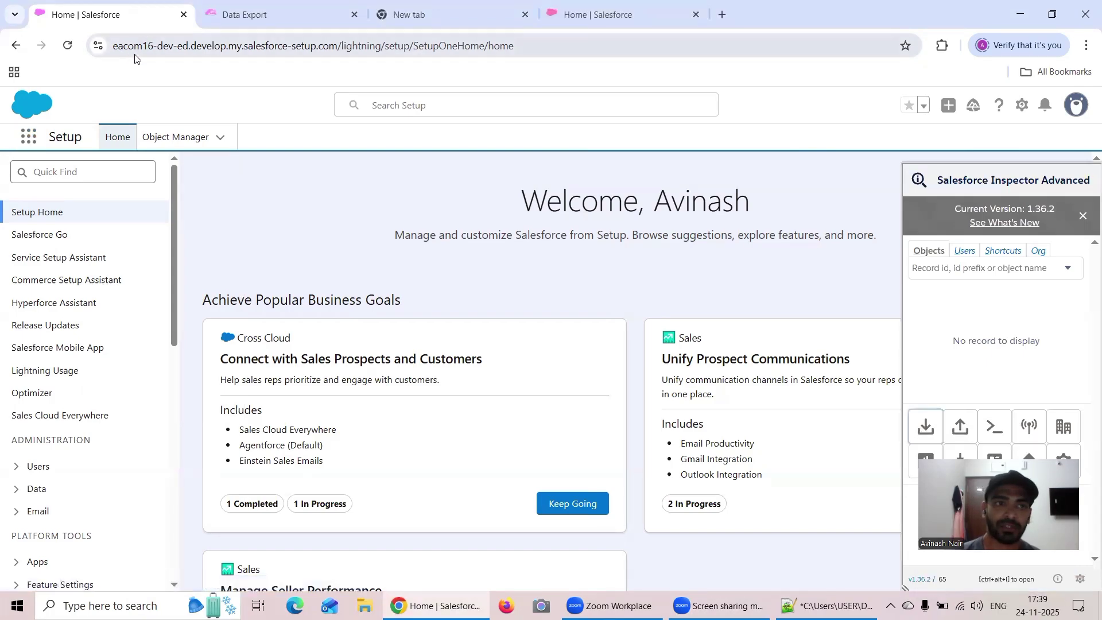
click(243, 18)
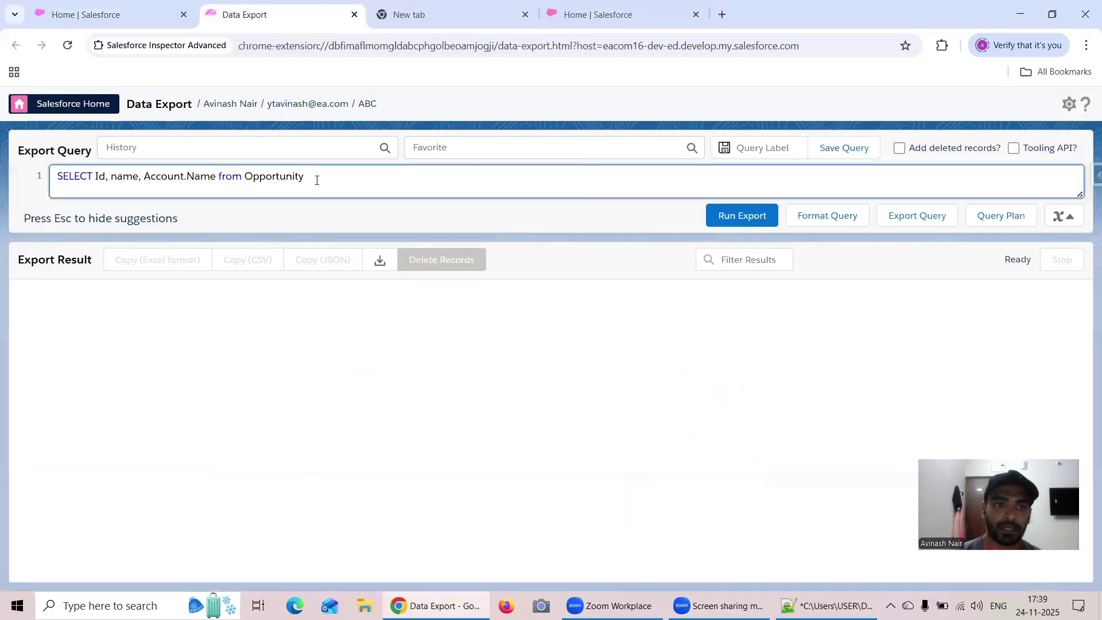
Step: Rewrite the export query as "SELECT Id, name, leadsource from Contact" and run the export
drag(317, 180, 167, 160)
key(BackSpace)
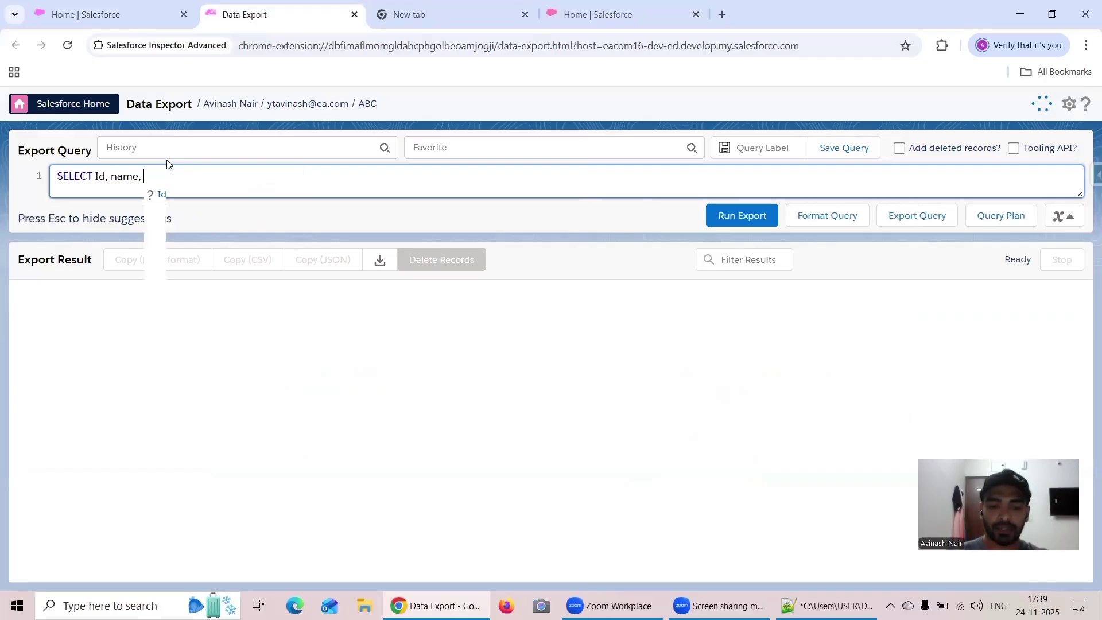
text(le)
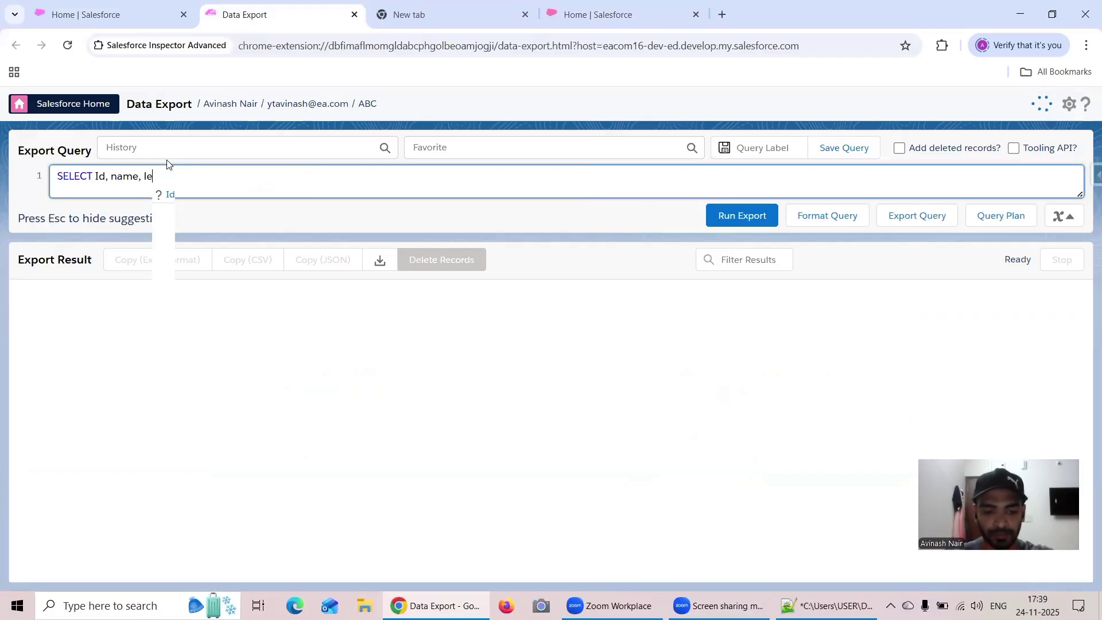
text(adsource fro)
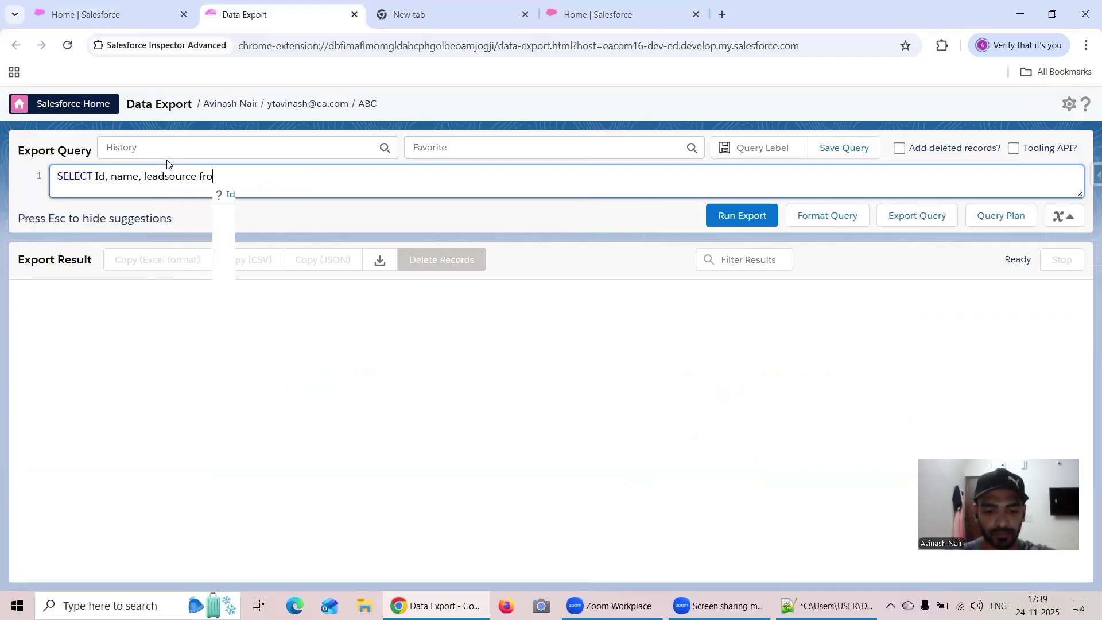
text(m Contact)
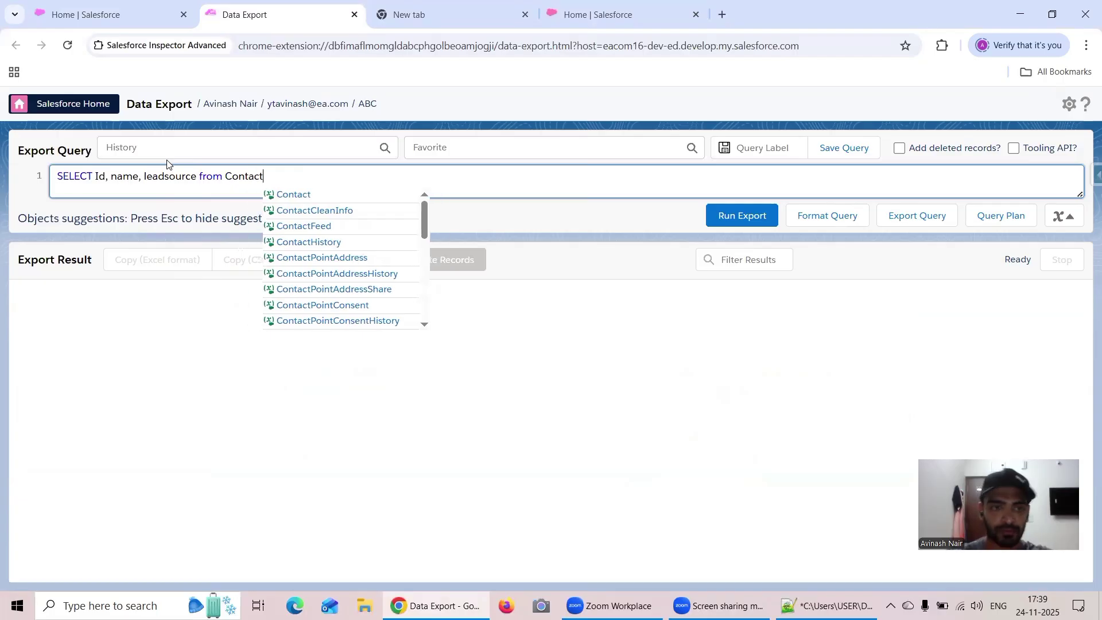
click(725, 224)
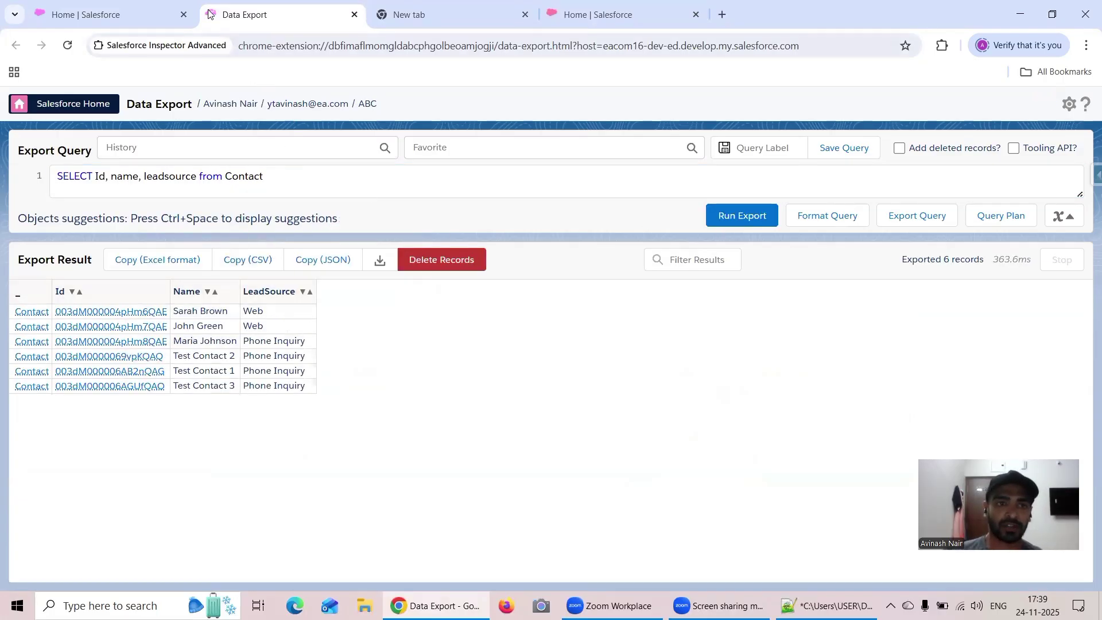
Step: Open a new contact form from Contacts in the eacom16-dev-ed org and examine which fields it offers
click(167, 14)
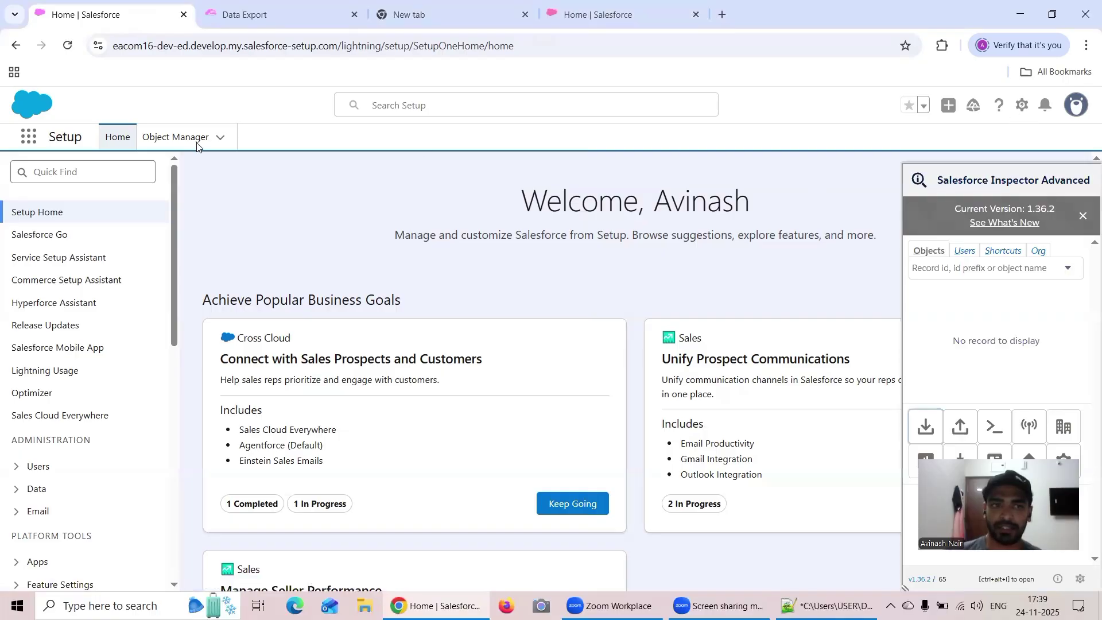
click(30, 138)
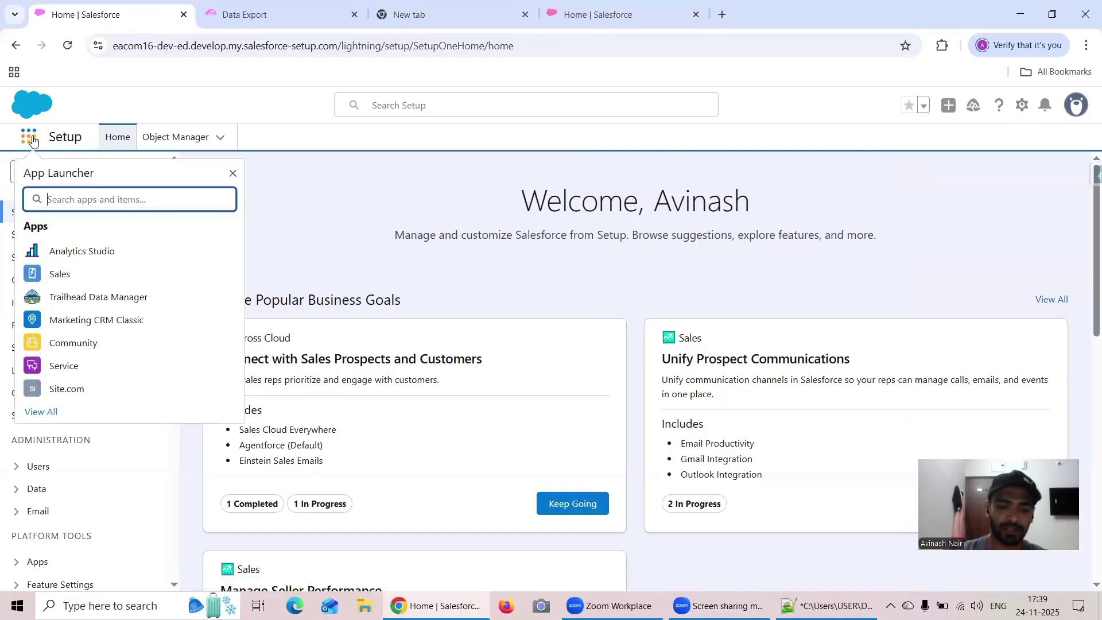
text(Conta)
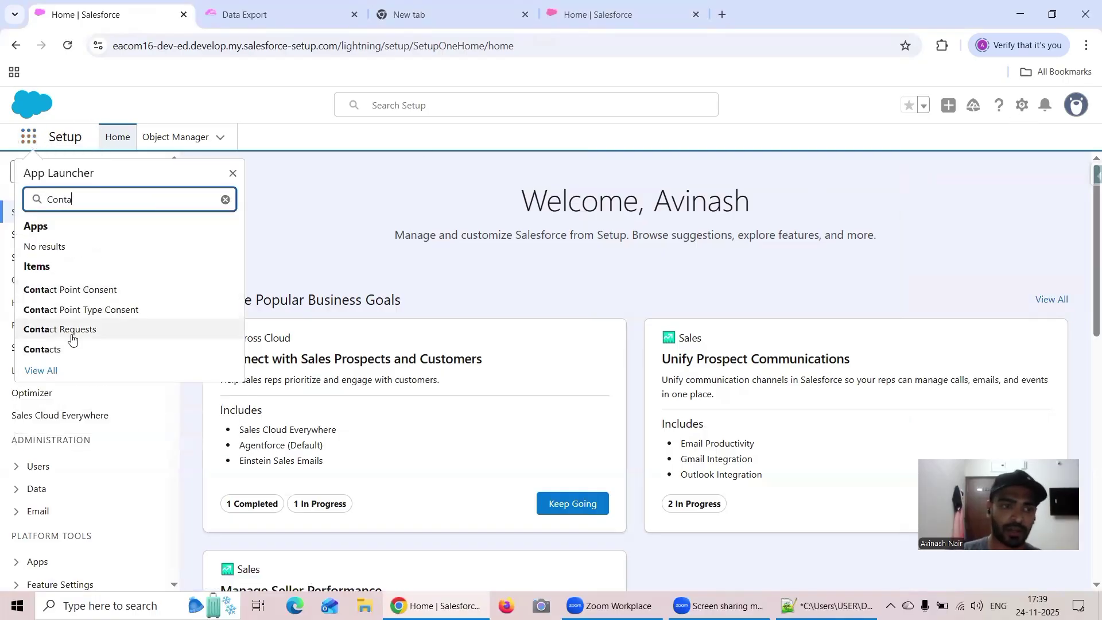
click(63, 350)
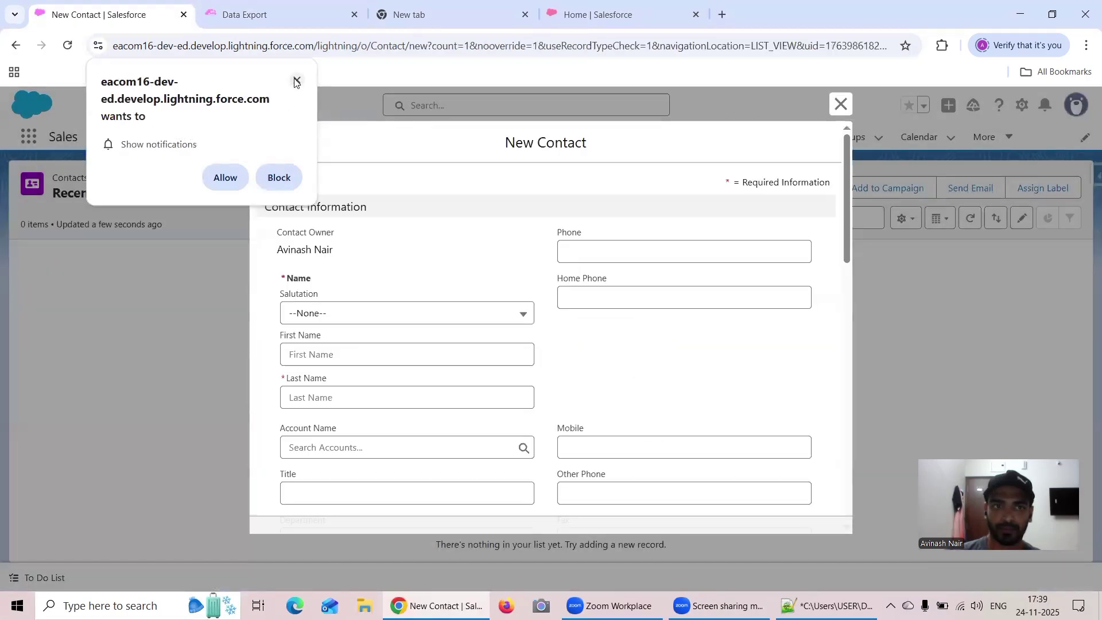
click(296, 81)
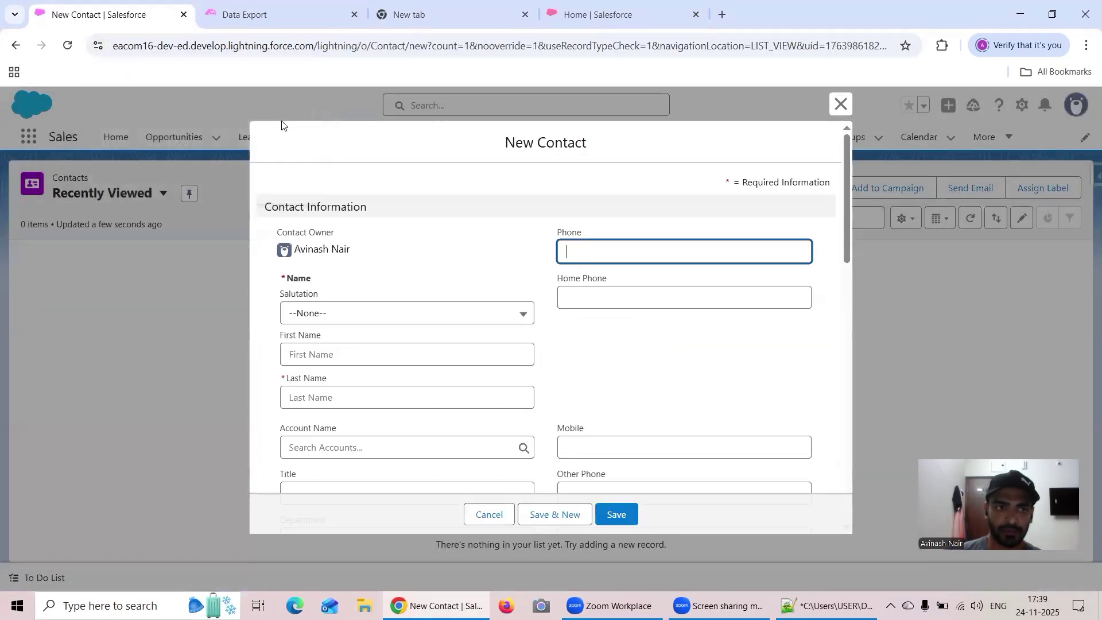
scroll(511, 277, down, 4)
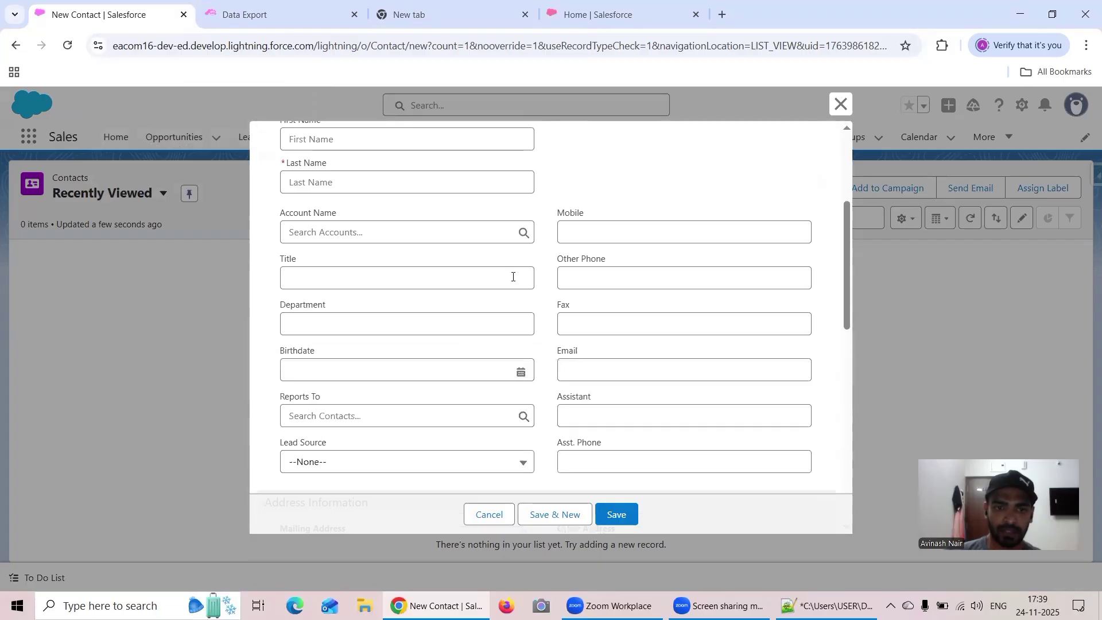
scroll(538, 276, down, 4)
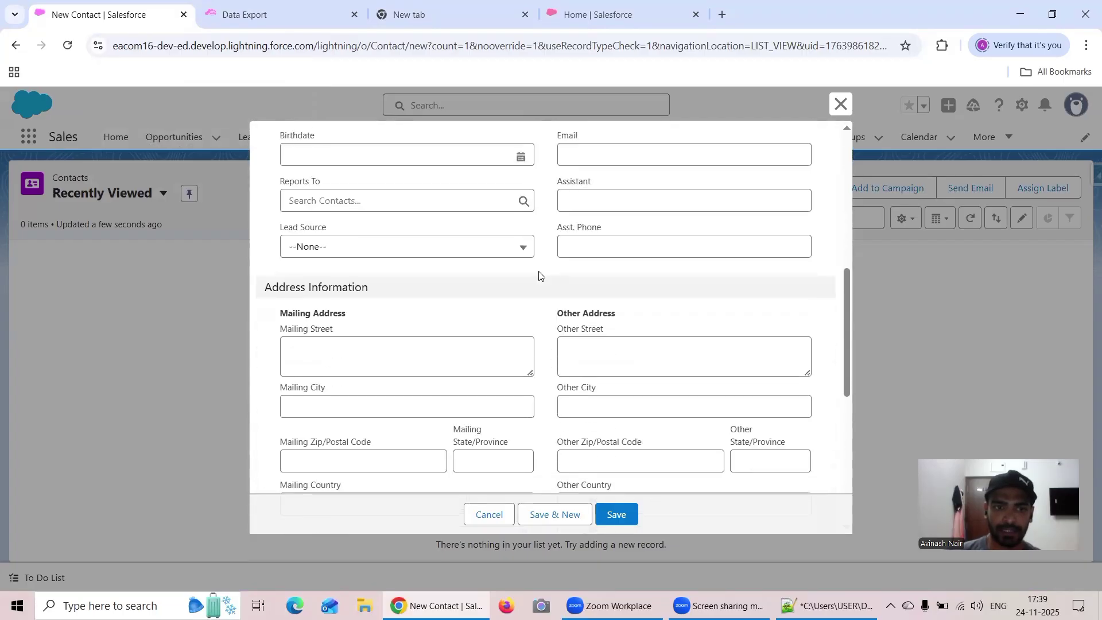
scroll(539, 274, up, 1)
scroll(539, 275, up, 3)
scroll(539, 276, down, 8)
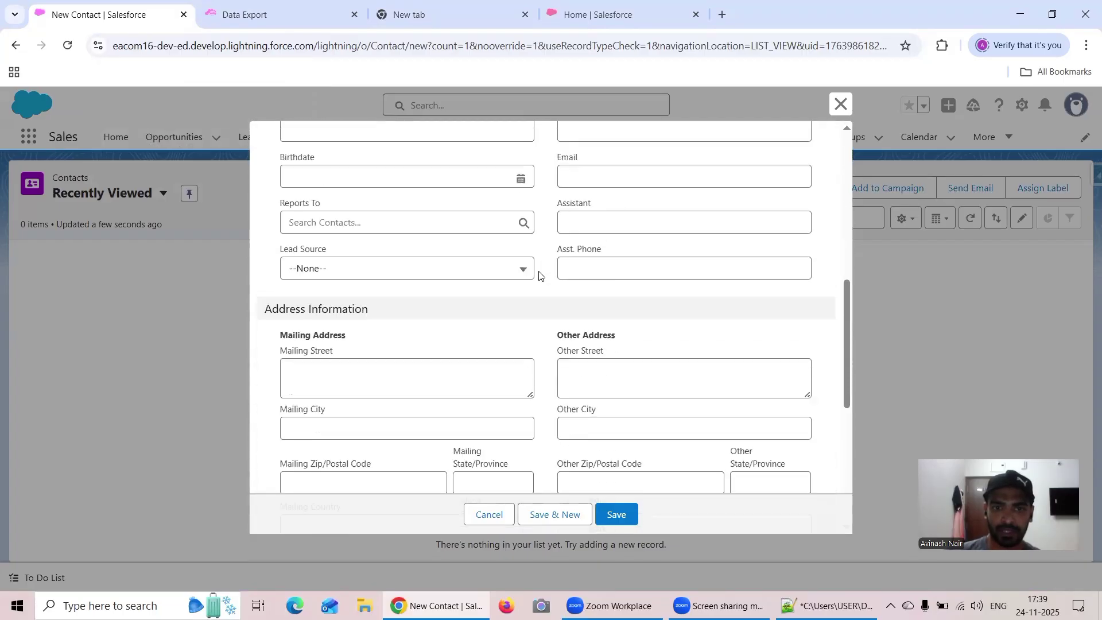
scroll(538, 275, down, 2)
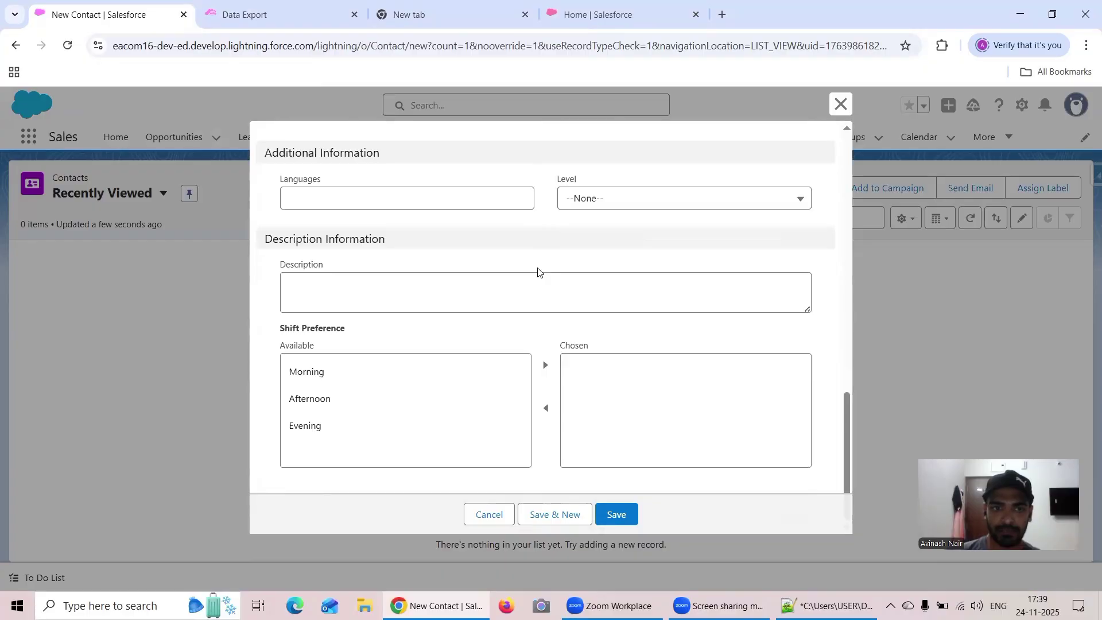
Step: Add the fields Level__c and Shift_Preference__c after leadsource in the Contact export query and rerun the export
click(264, 15)
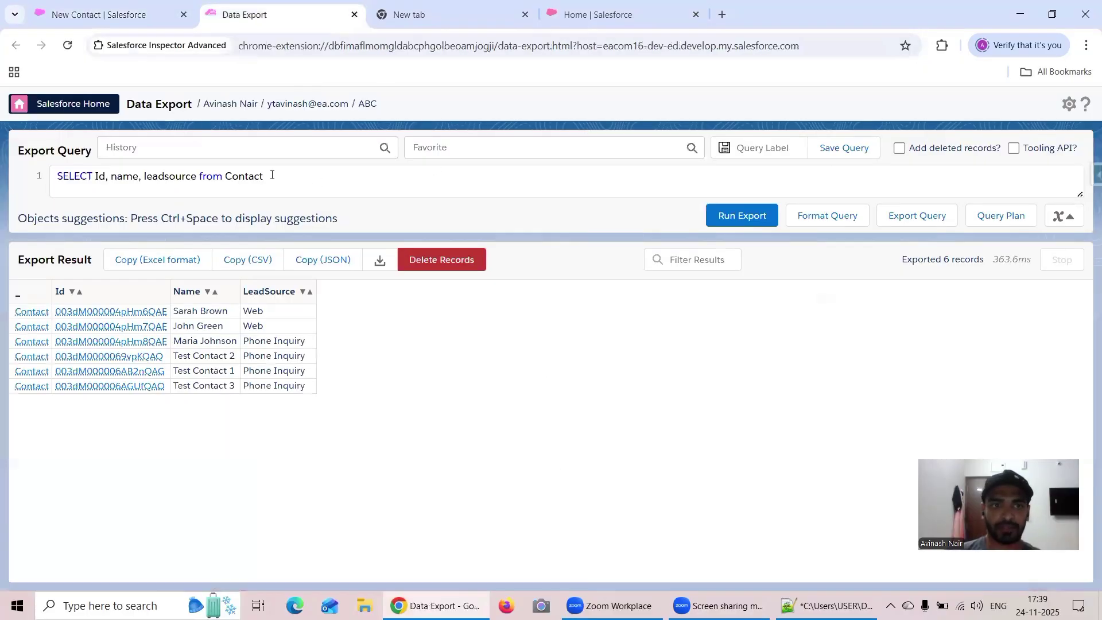
click(197, 176)
text(, L)
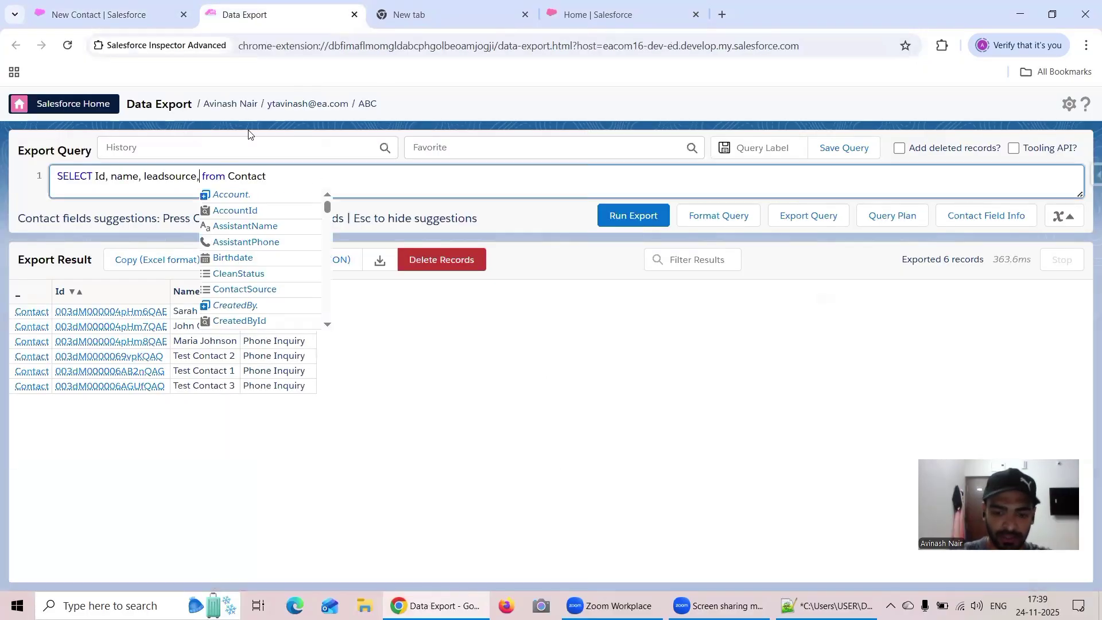
text(eve)
click(252, 194)
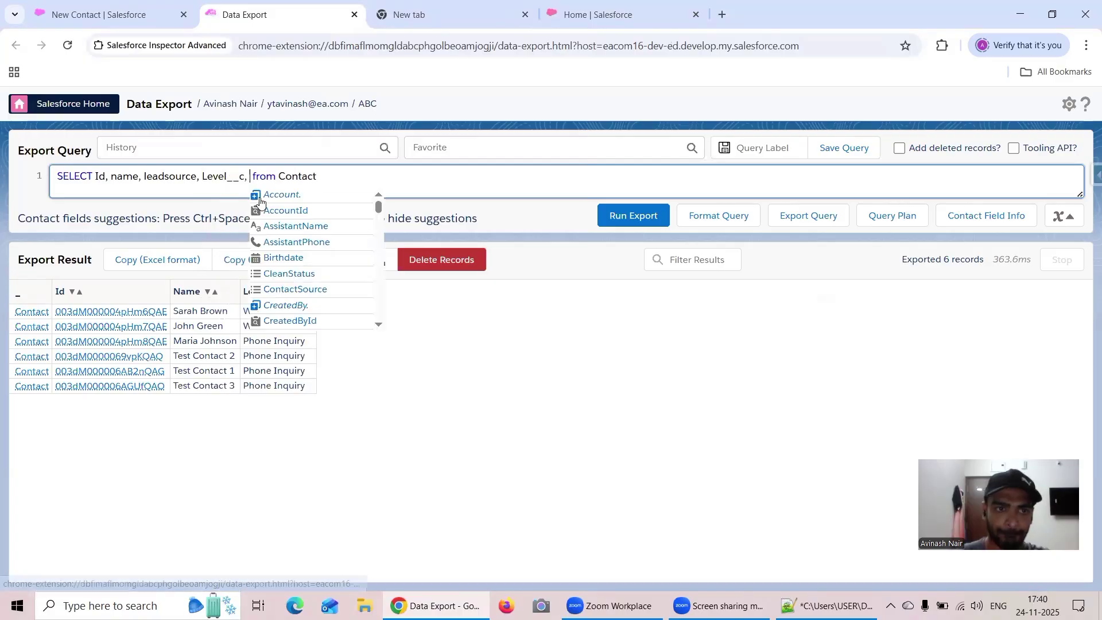
text(Shift)
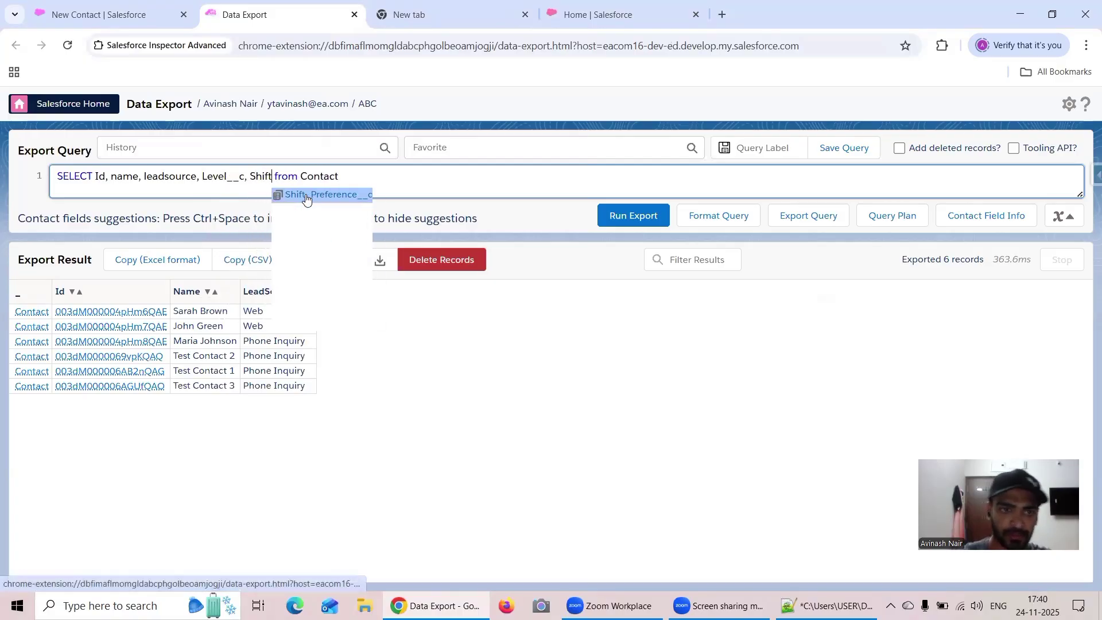
click(306, 195)
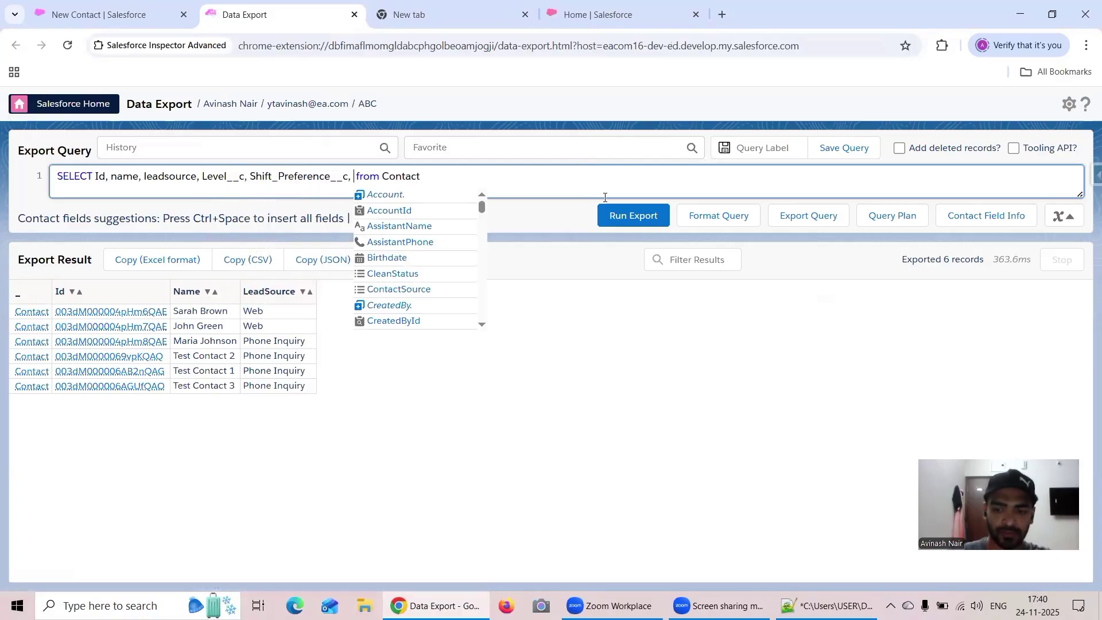
key(BackSpace)
key(BackSpace)
click(633, 215)
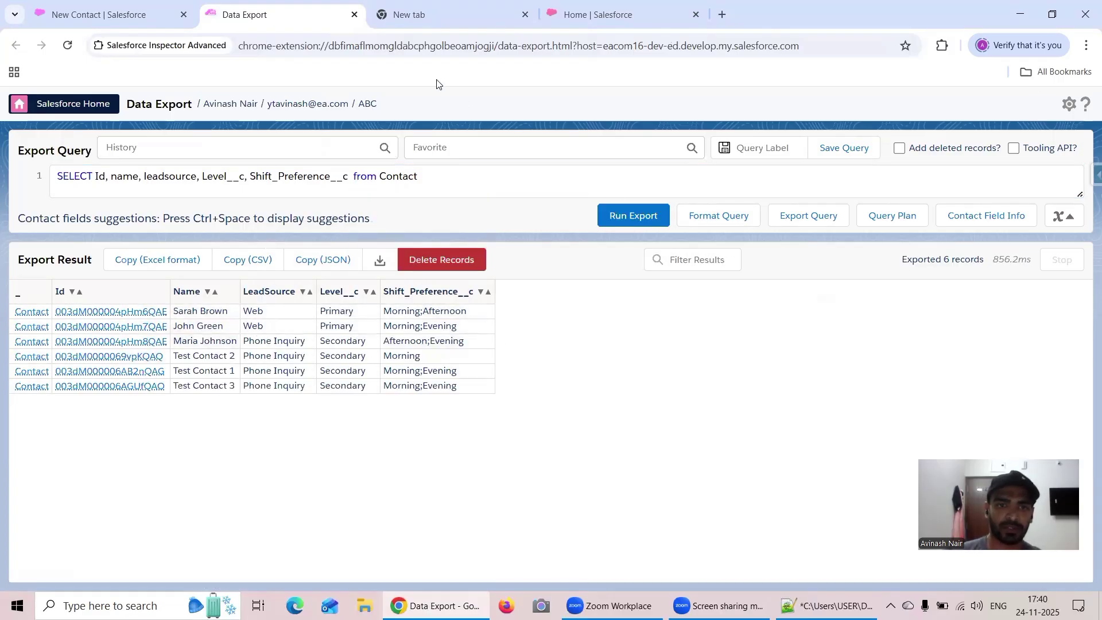
Step: Copy the full Contact query and run it in a new Data Export tab opened for the abc116-dev-ed org
drag(411, 174, 51, 180)
click(554, 15)
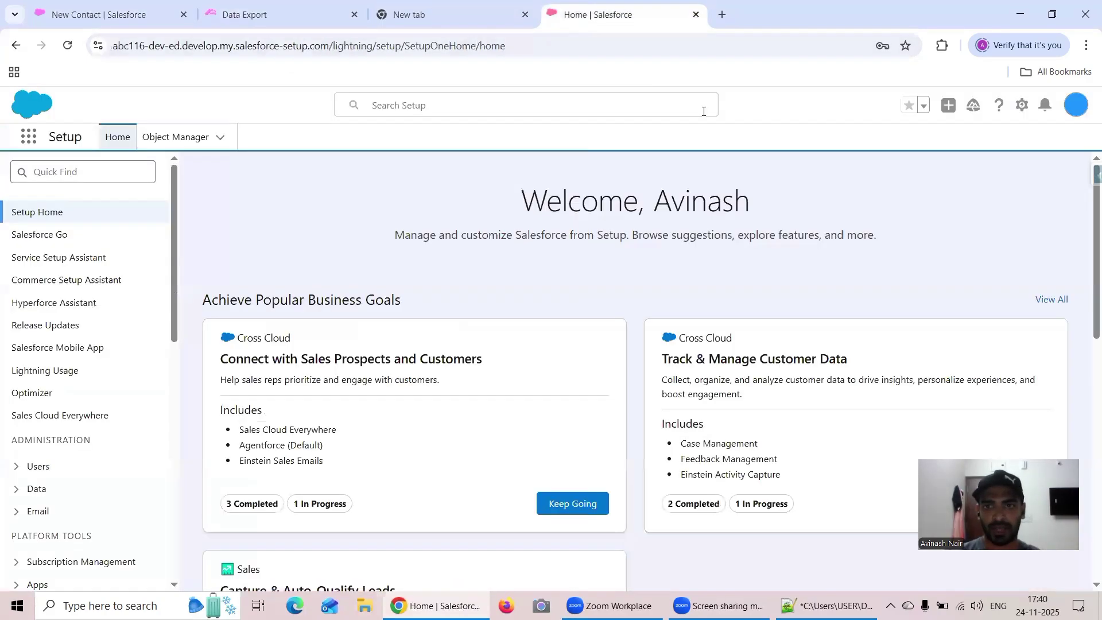
click(1095, 175)
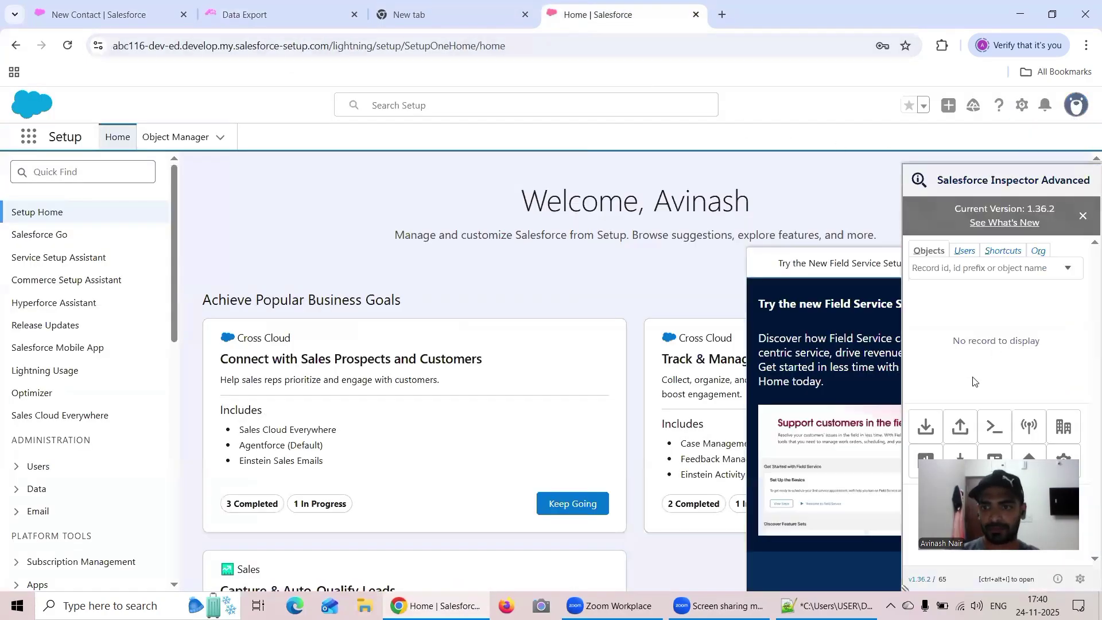
right_click(925, 425)
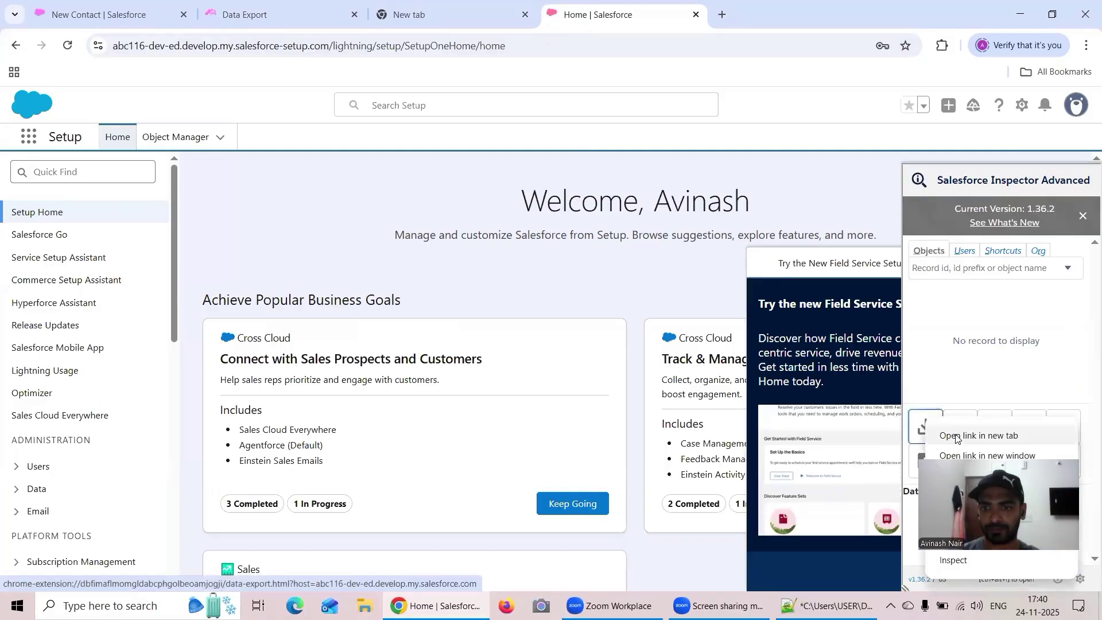
click(964, 435)
click(1033, 265)
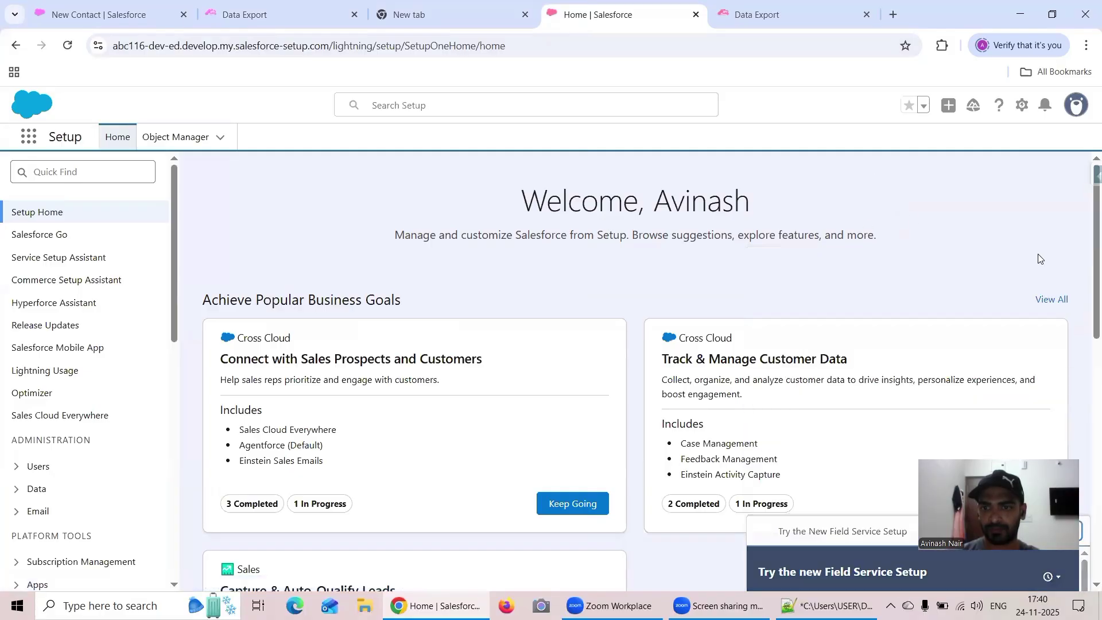
click(776, 24)
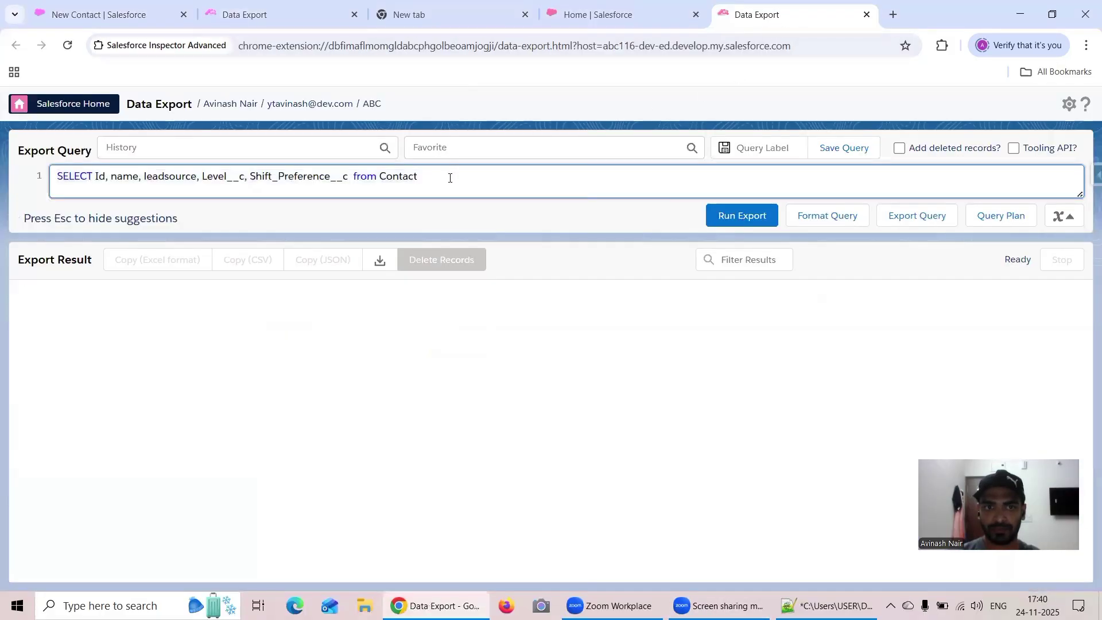
click(749, 218)
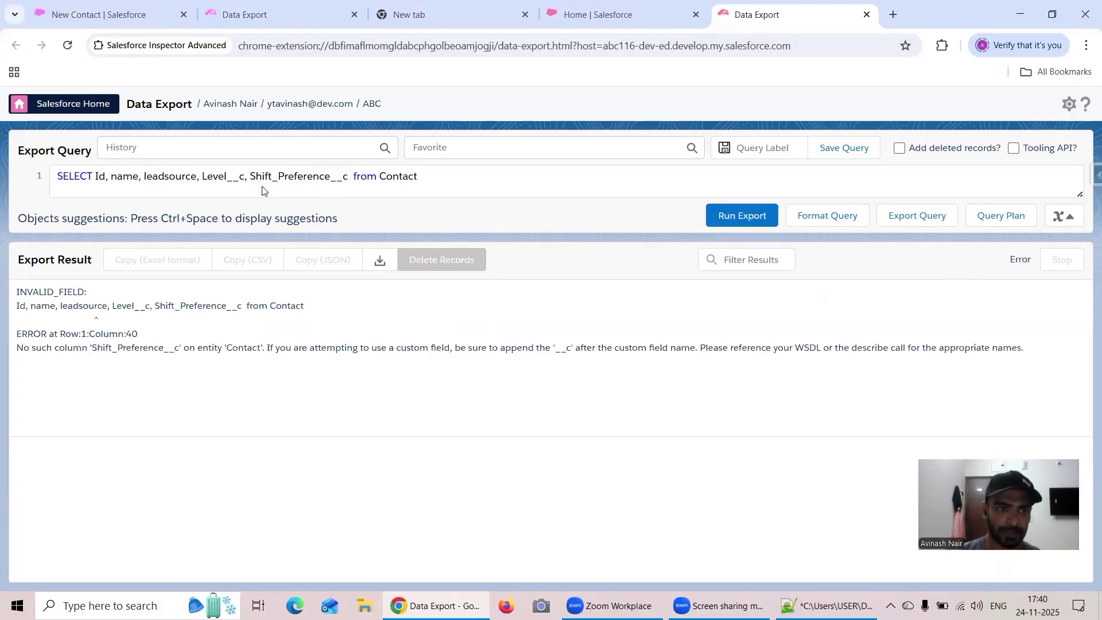
Step: Replace leadsource with the suggested field name LeadSource in the abc116-dev-ed query and rerun the export
click(196, 178)
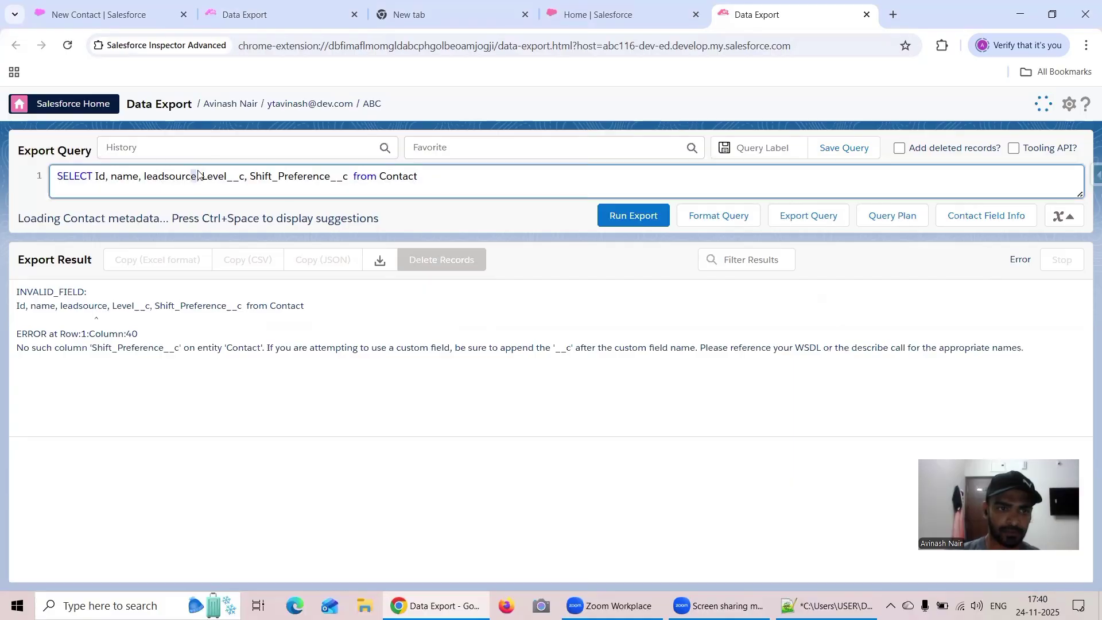
key(BackSpace)
key(BackSpace)
key(BackSpace)
key(BackSpace)
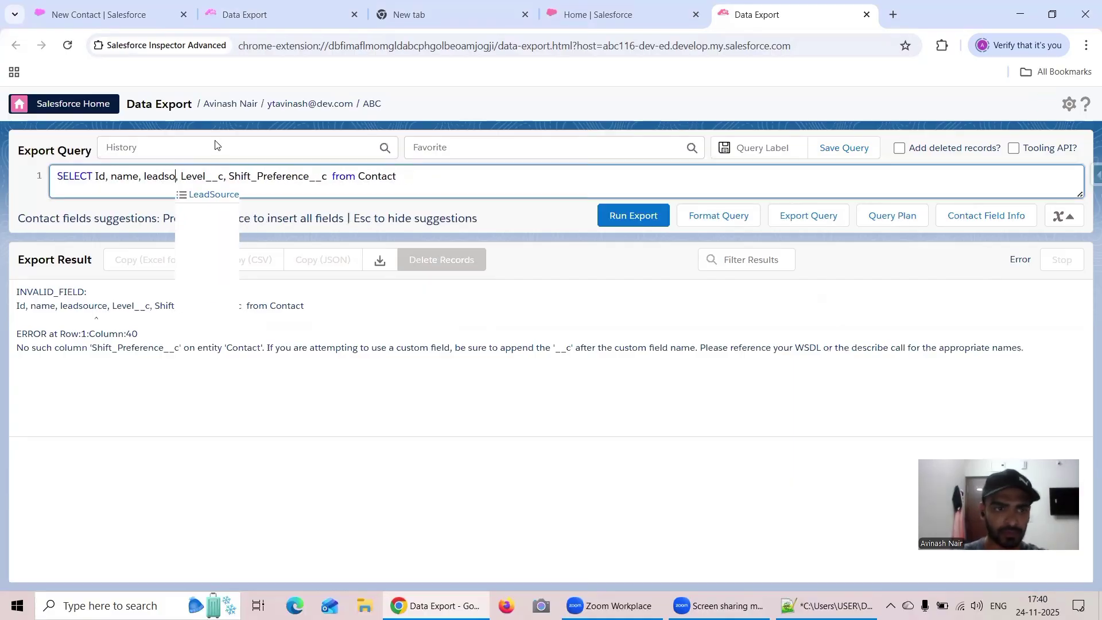
click(214, 193)
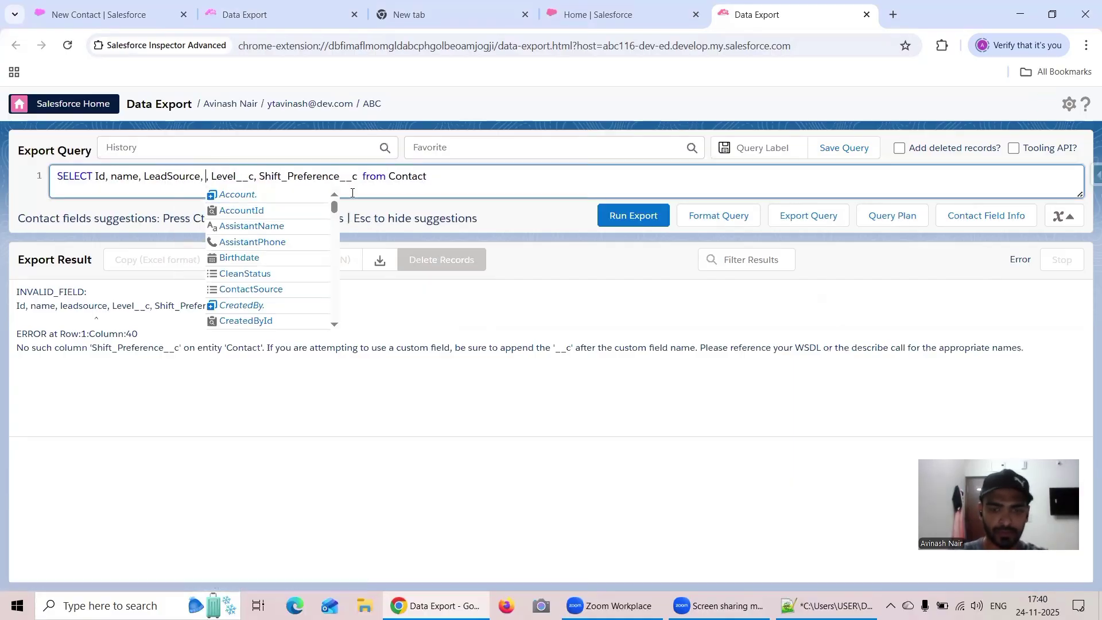
key(BackSpace)
key(BackSpace)
click(632, 216)
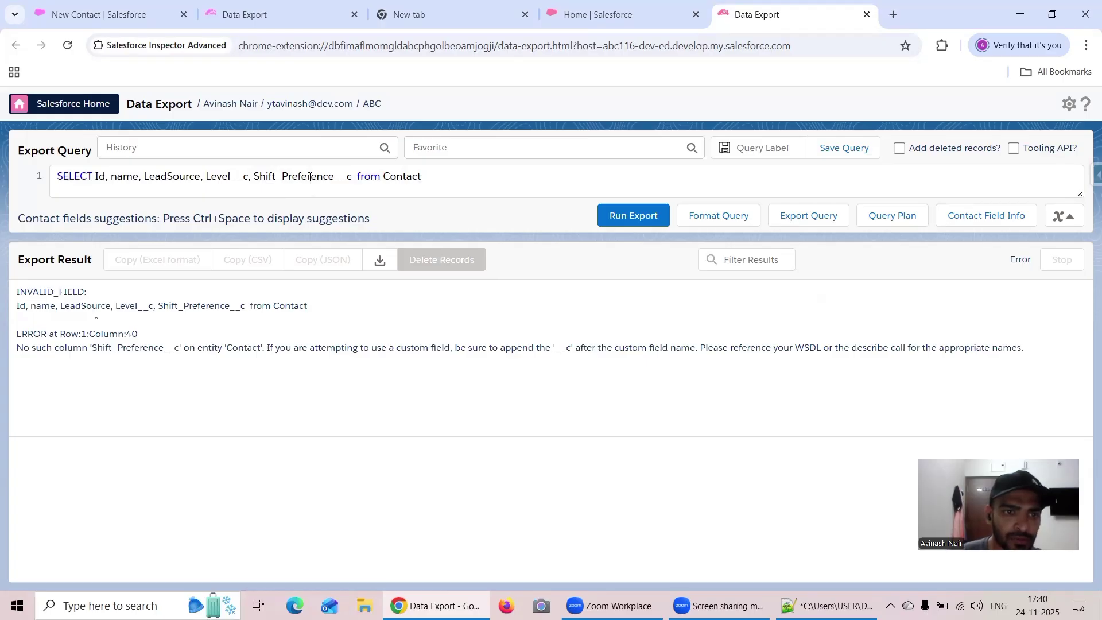
Step: Remove the Shift_Preference__c field and its preceding comma from the abc116-dev-ed Contact query and rerun the export
click(348, 178)
key(BackSpace)
key(BackSpace)
key(BackSpace)
key(BackSpace)
key(BackSpace)
key(BackSpace)
key(BackSpace)
key(BackSpace)
key(BackSpace)
key(BackSpace)
key(BackSpace)
key(BackSpace)
key(BackSpace)
key(BackSpace)
key(BackSpace)
key(BackSpace)
key(BackSpace)
key(BackSpace)
key(BackSpace)
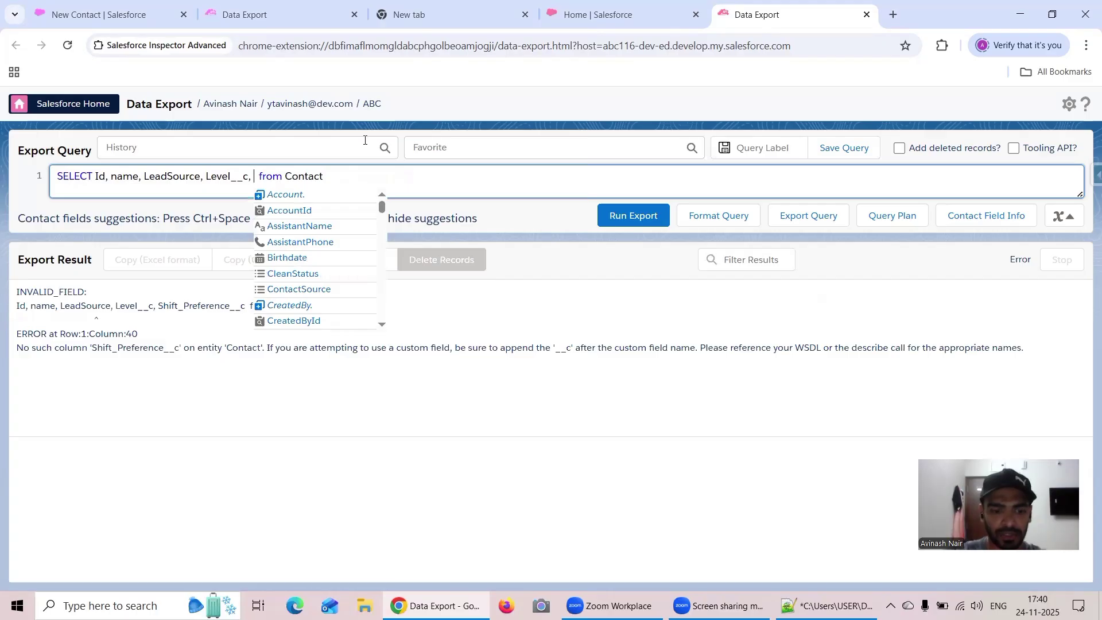
key(BackSpace)
key(BackSpace)
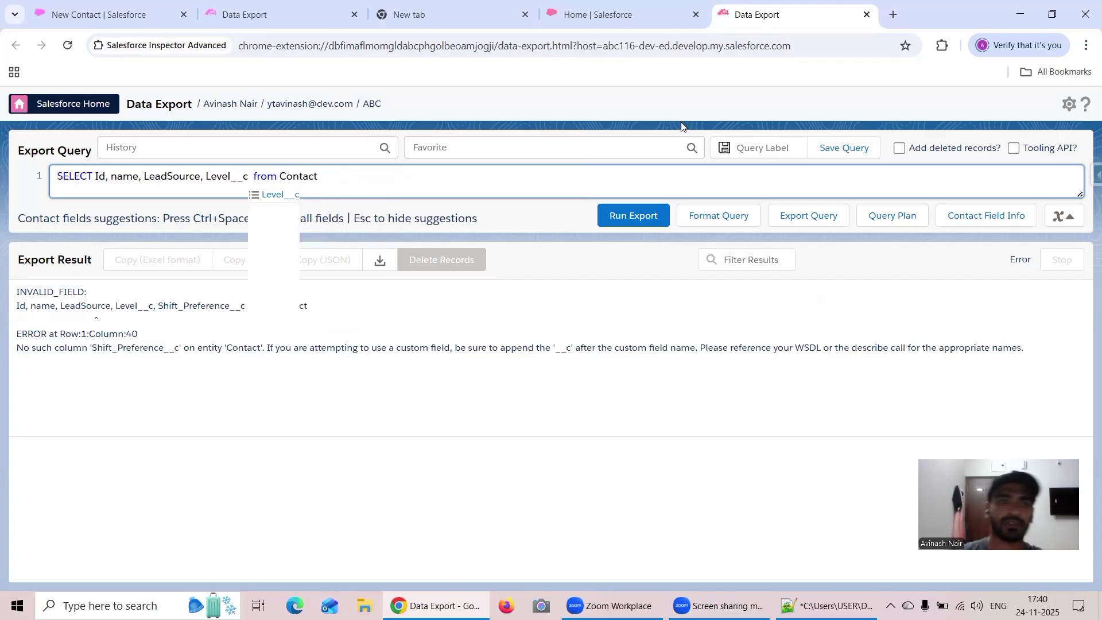
click(659, 208)
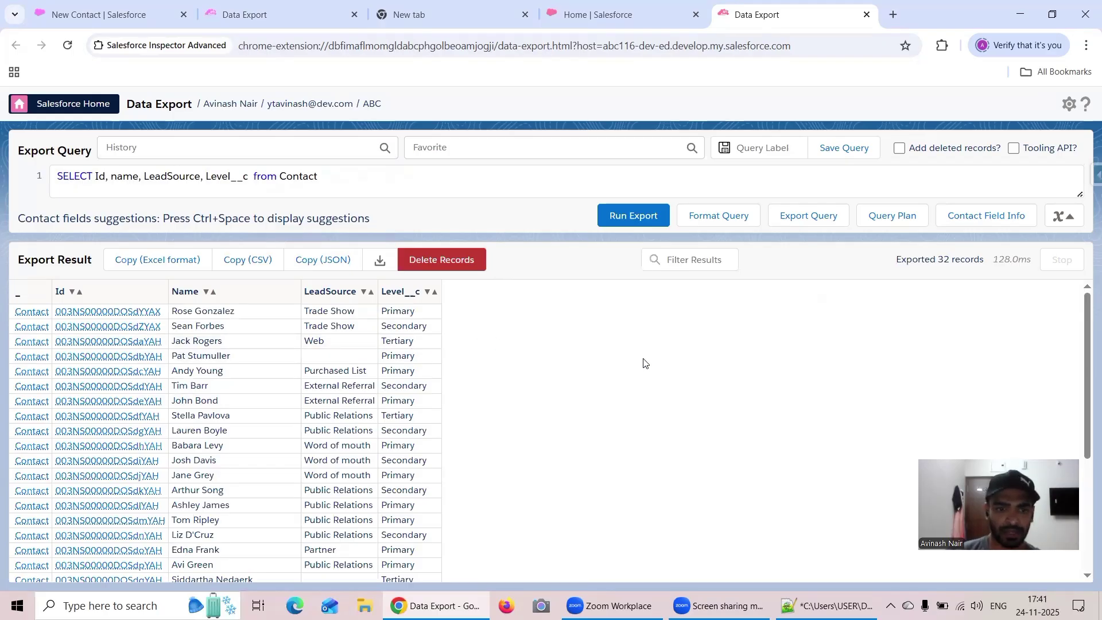
Step: Examine the LeadSource and Level__c values across all exported contacts of the abc116-dev-ed org
scroll(643, 363, down, 1)
scroll(643, 363, down, 3)
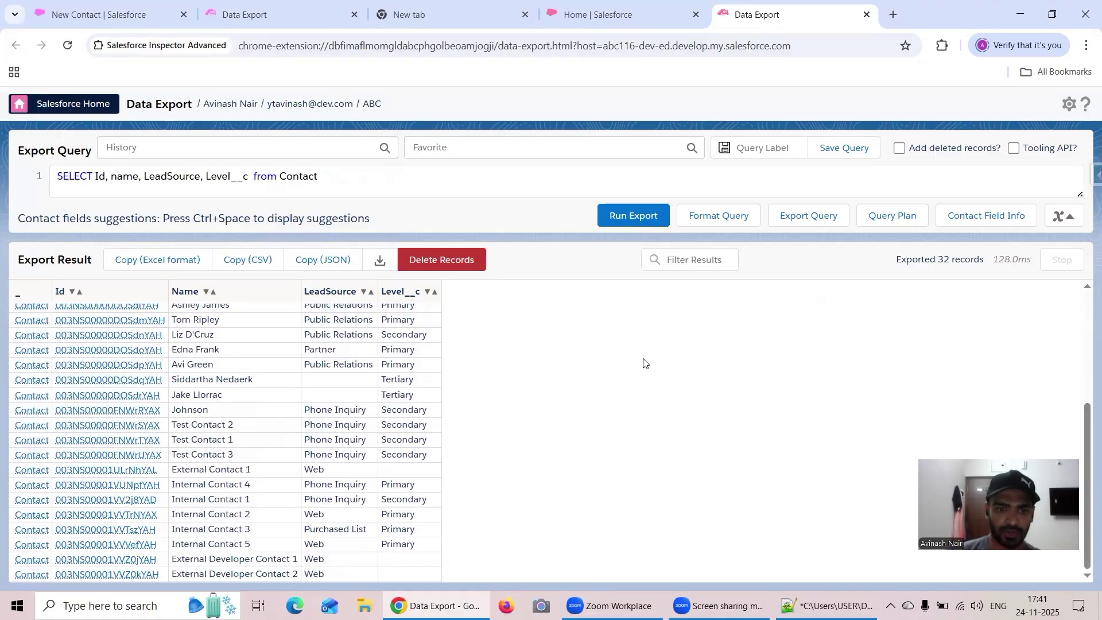
scroll(643, 363, up, 4)
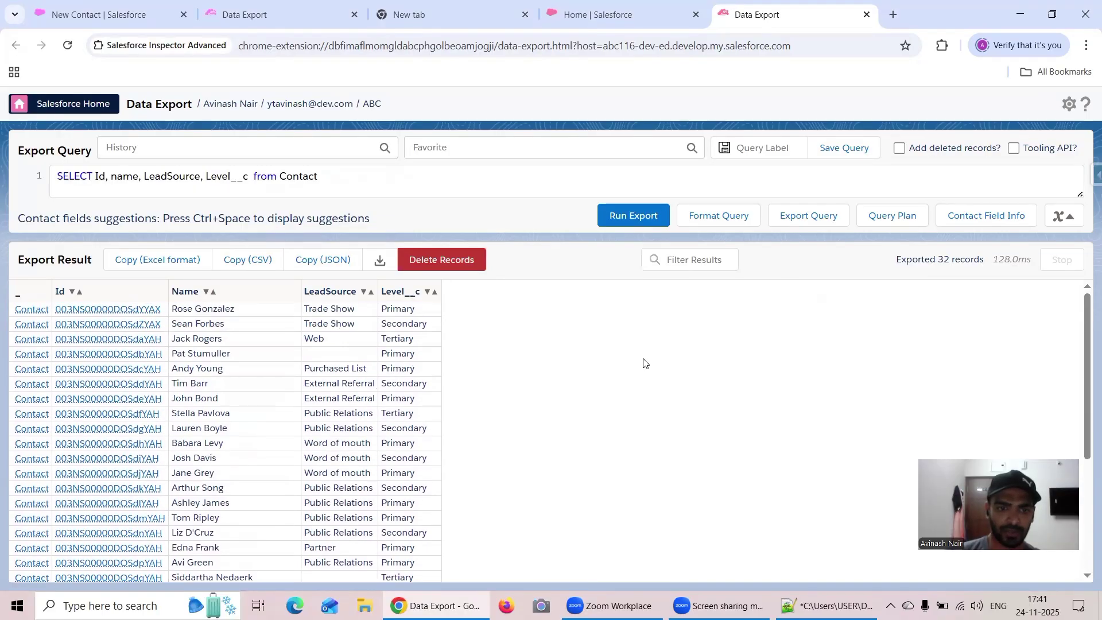
scroll(644, 363, down, 4)
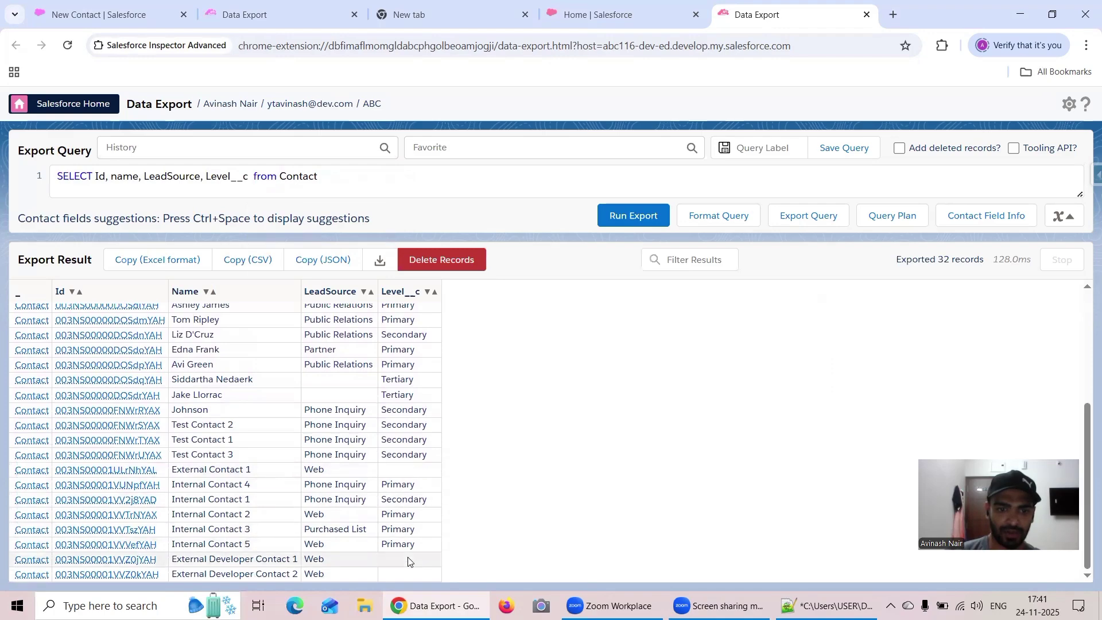
scroll(440, 461, up, 2)
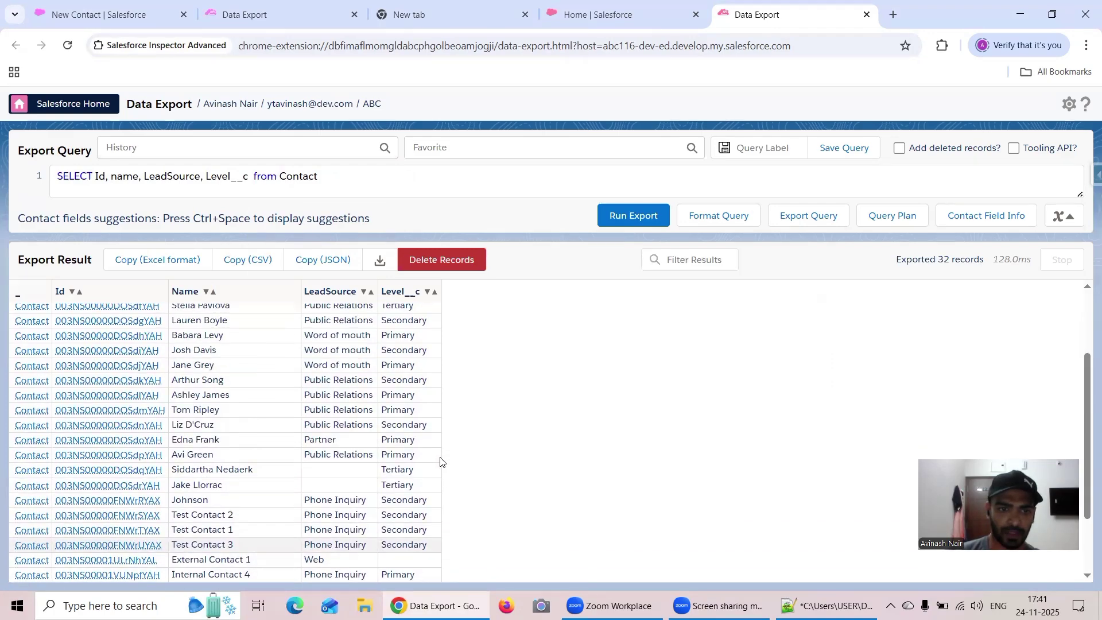
scroll(441, 461, up, 2)
scroll(413, 413, down, 4)
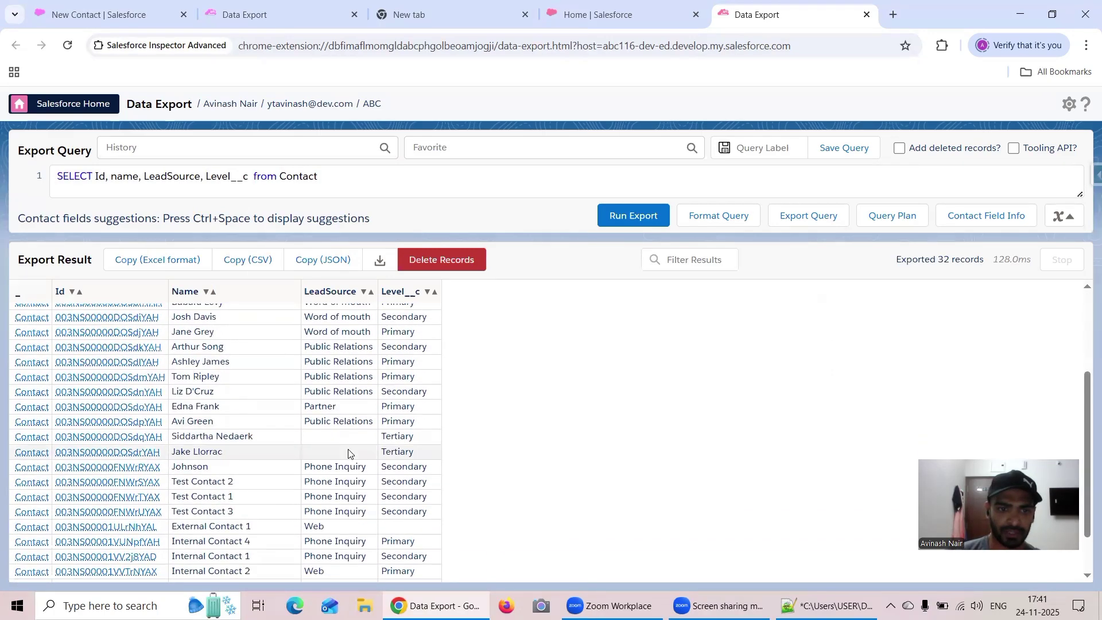
scroll(352, 445, up, 3)
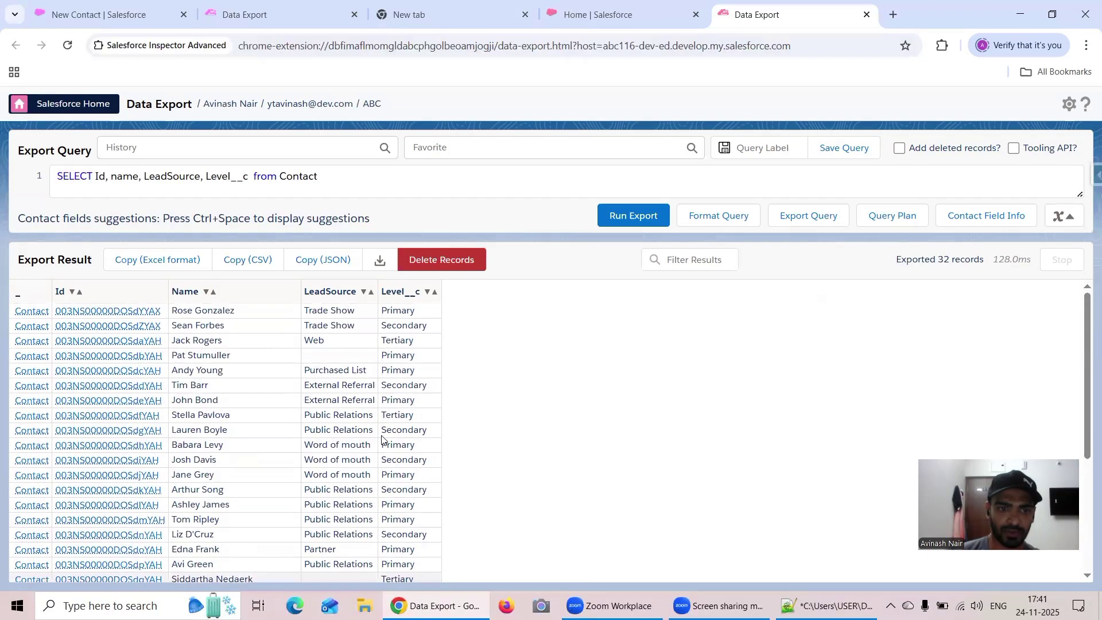
Step: Append the filter Where LeadSource is null to the Contact query and run the export
click(383, 172)
text(Wh)
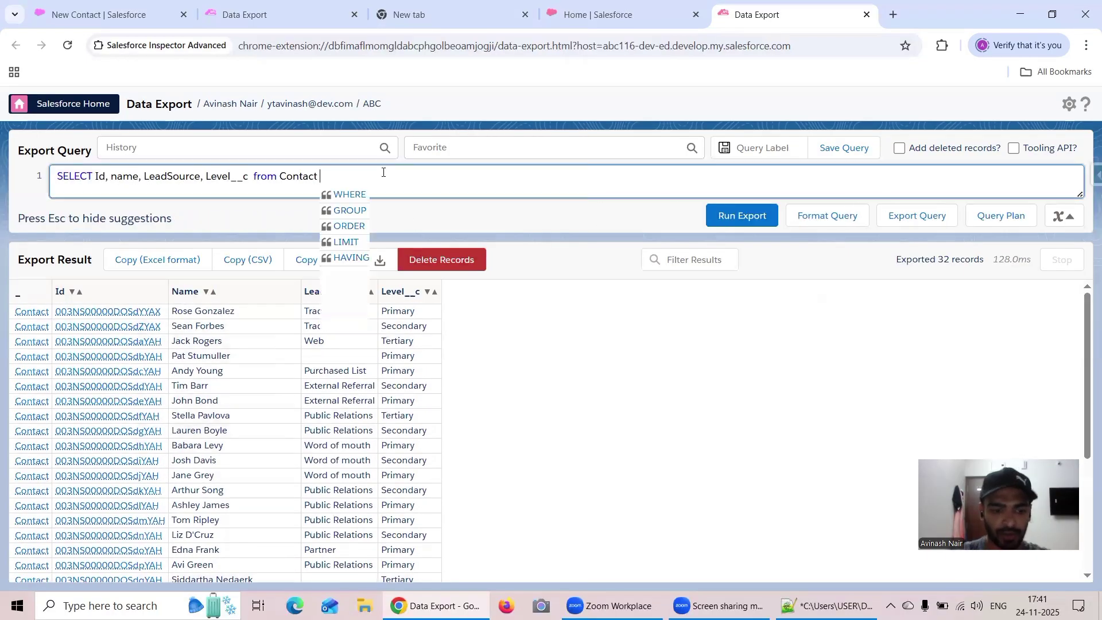
text(ere Le)
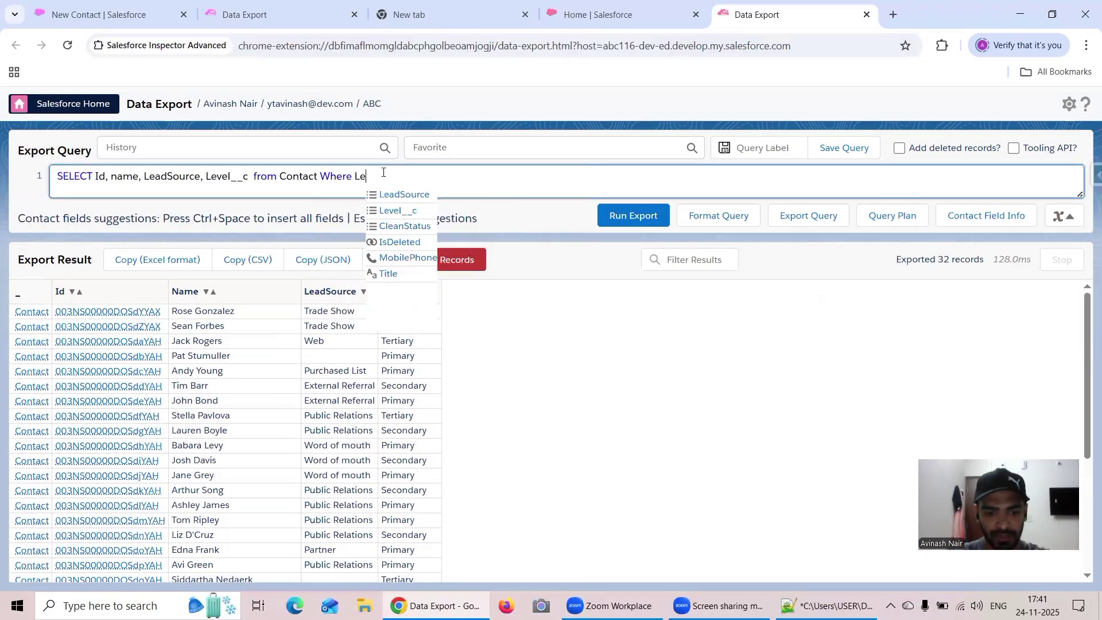
text(adSource)
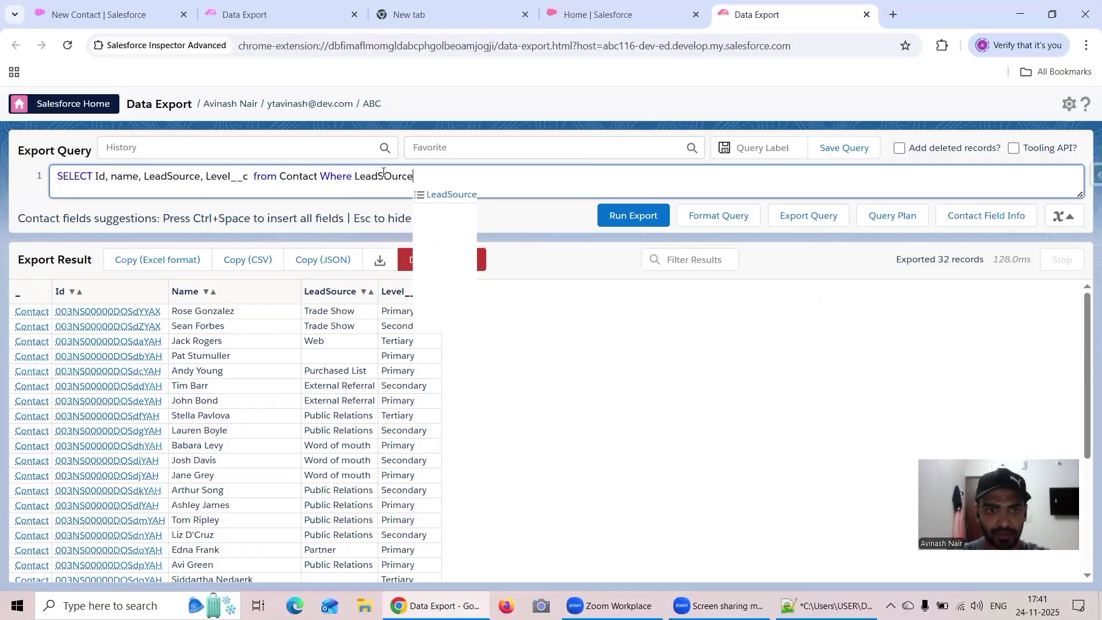
key(BackSpace)
key(BackSpace)
key(BackSpace)
key(BackSpace)
key(BackSpace)
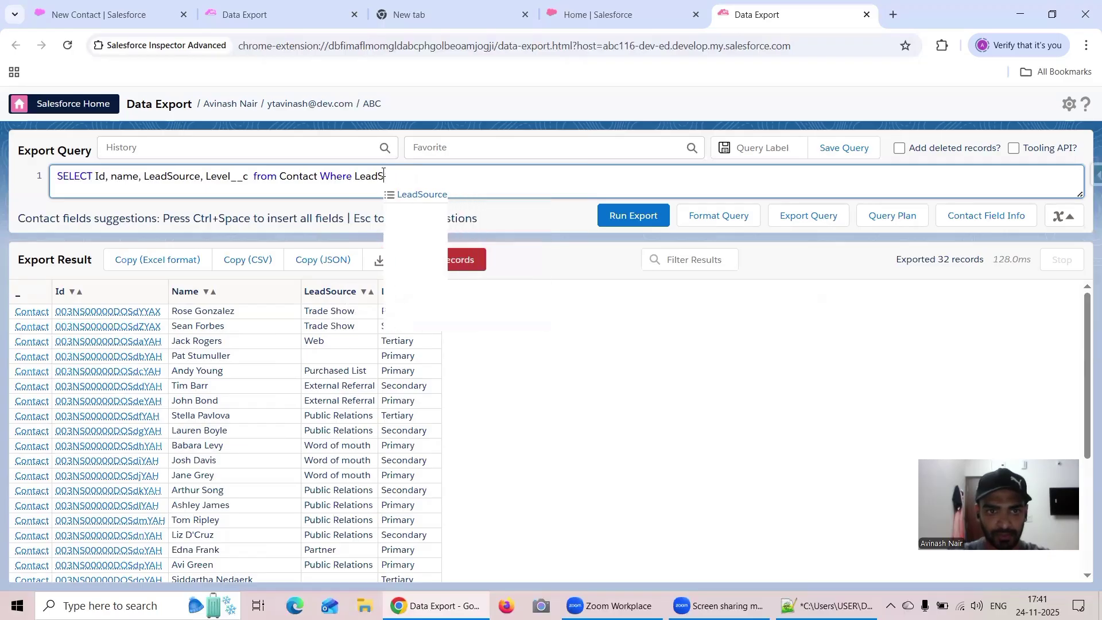
text(ource )
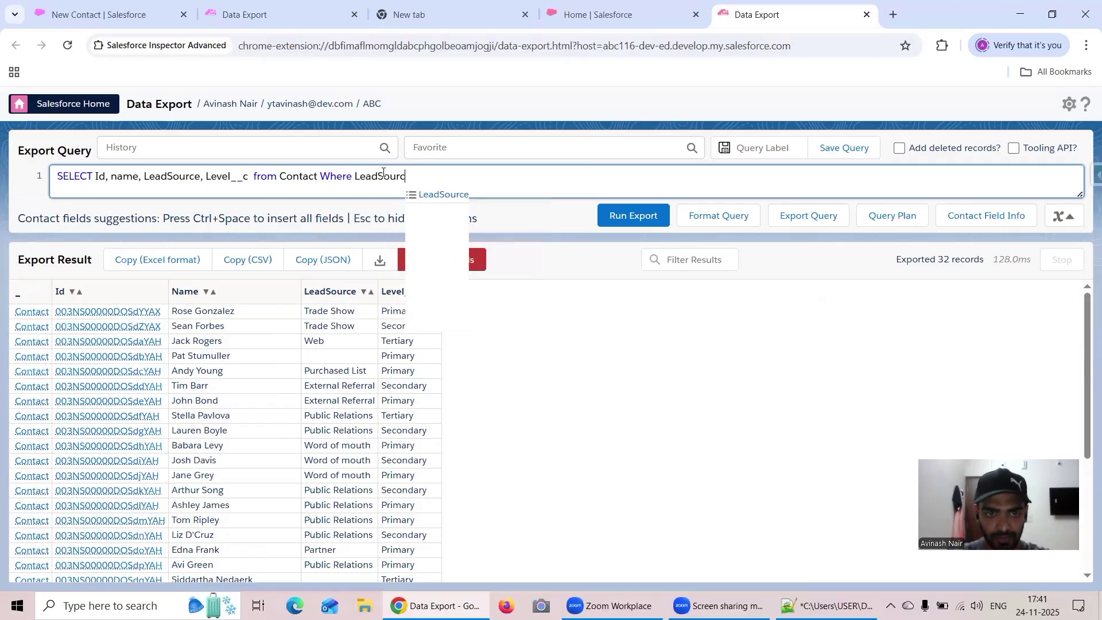
text(is nu)
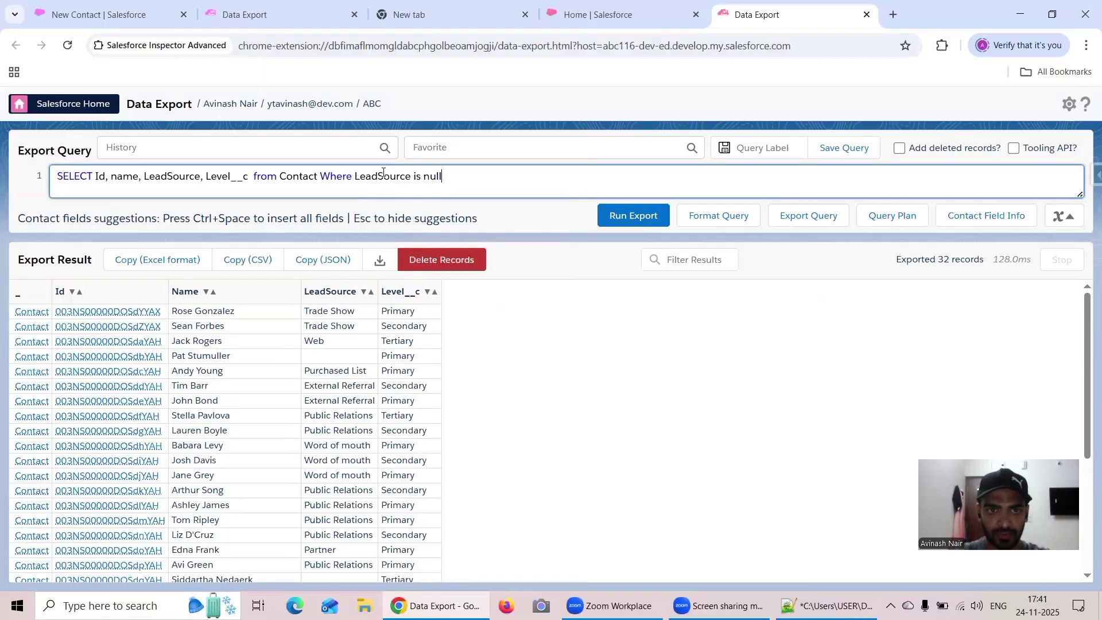
text(ll)
click(633, 216)
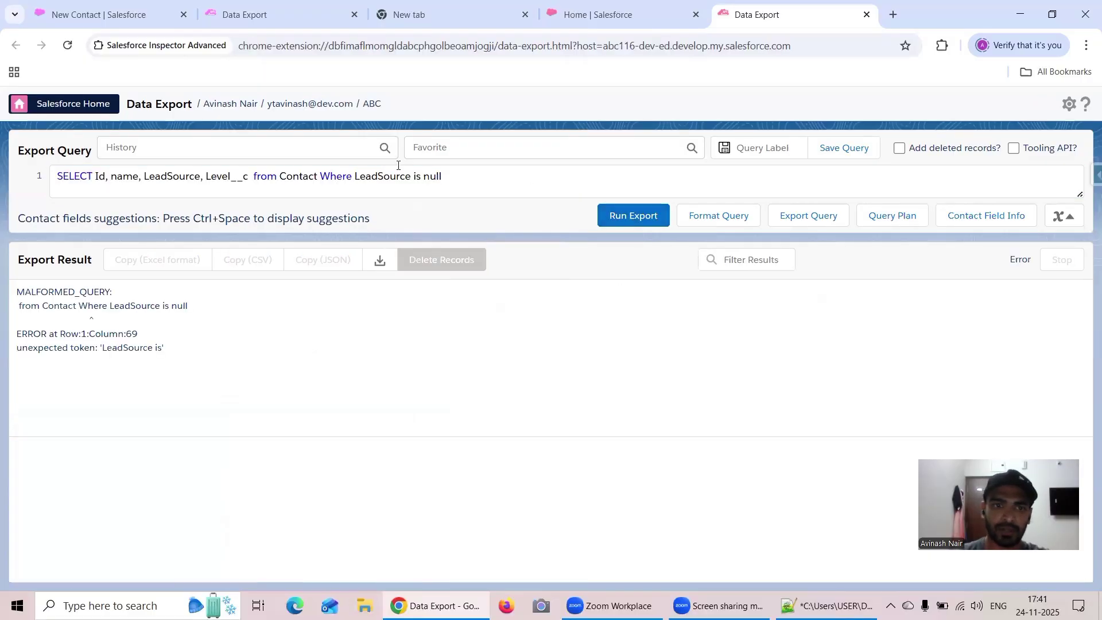
Step: Replace the operator is with = in the LeadSource null filter and rerun the export
click(422, 176)
key(BackSpace)
key(BackSpace)
key(BackSpace)
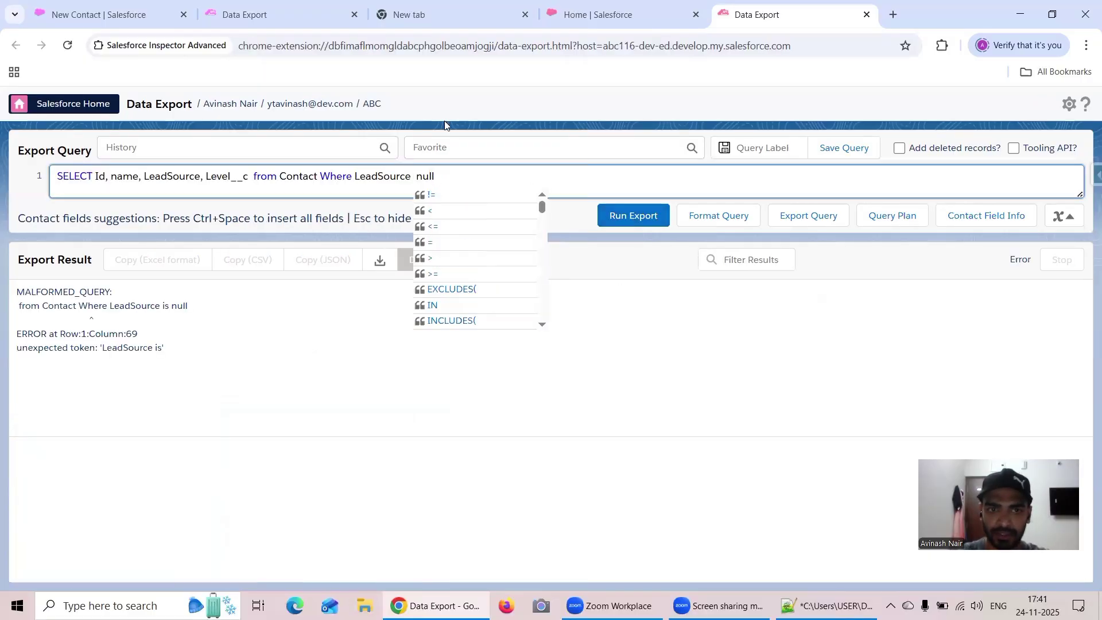
text(=)
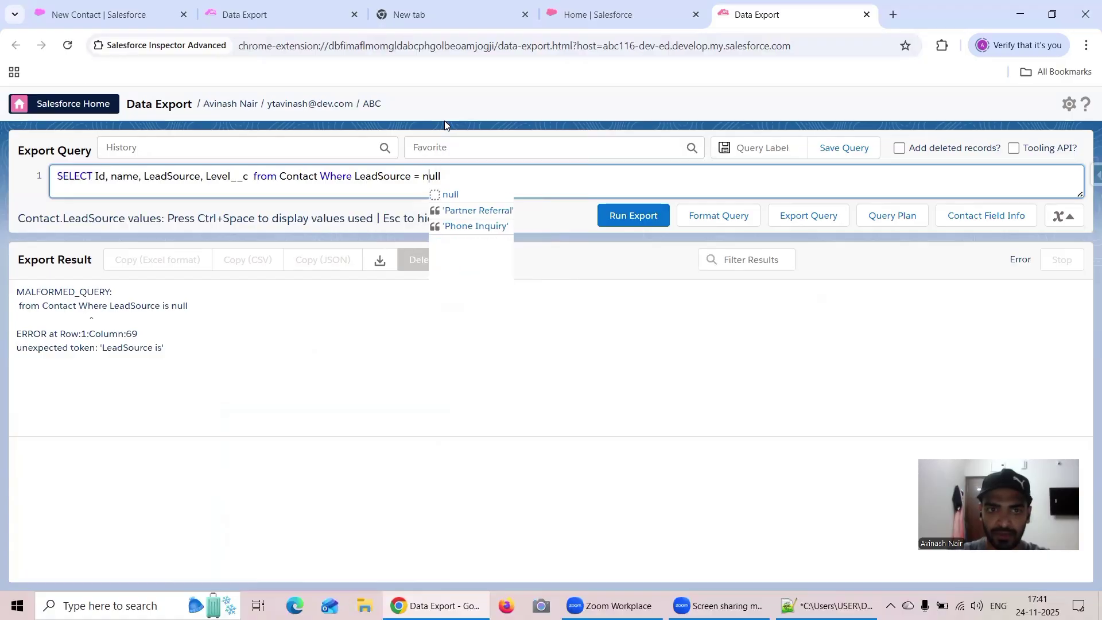
key(End)
click(628, 216)
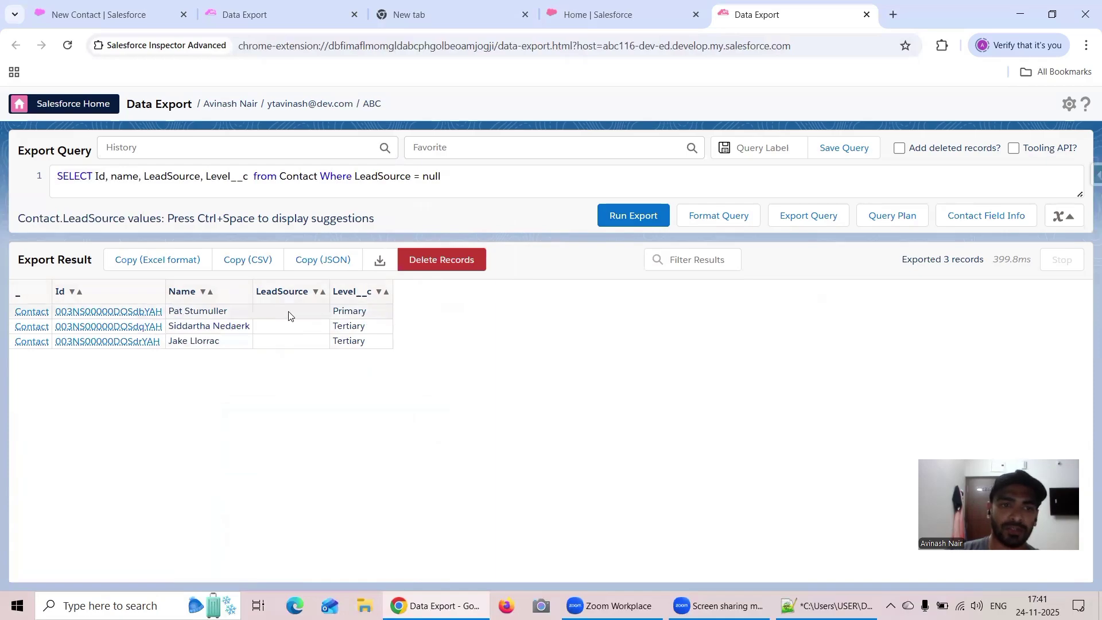
Step: Check the lead sources in the eacom16-dev-ed export, set the abc116-dev-ed query filter to LeadSource = 'Web', and rerun the export
click(235, 22)
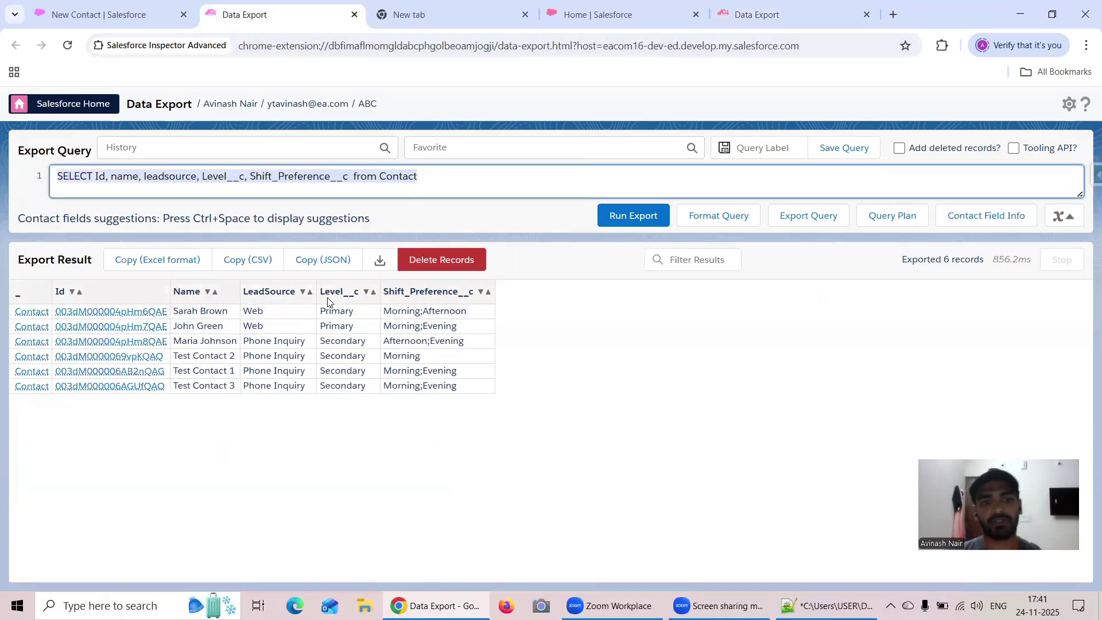
click(434, 179)
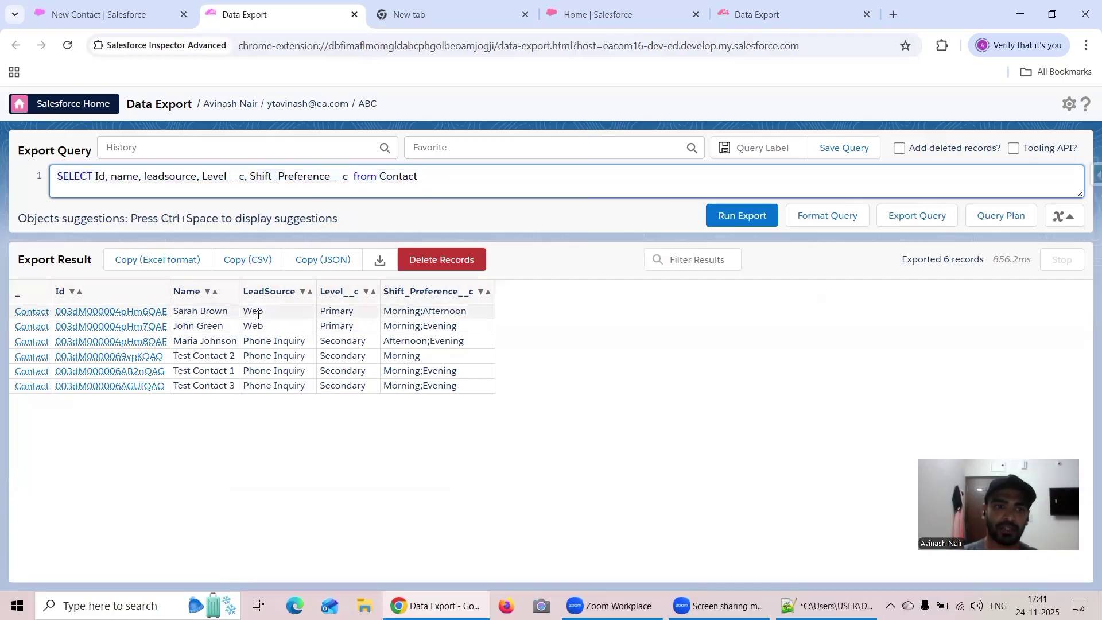
click(749, 20)
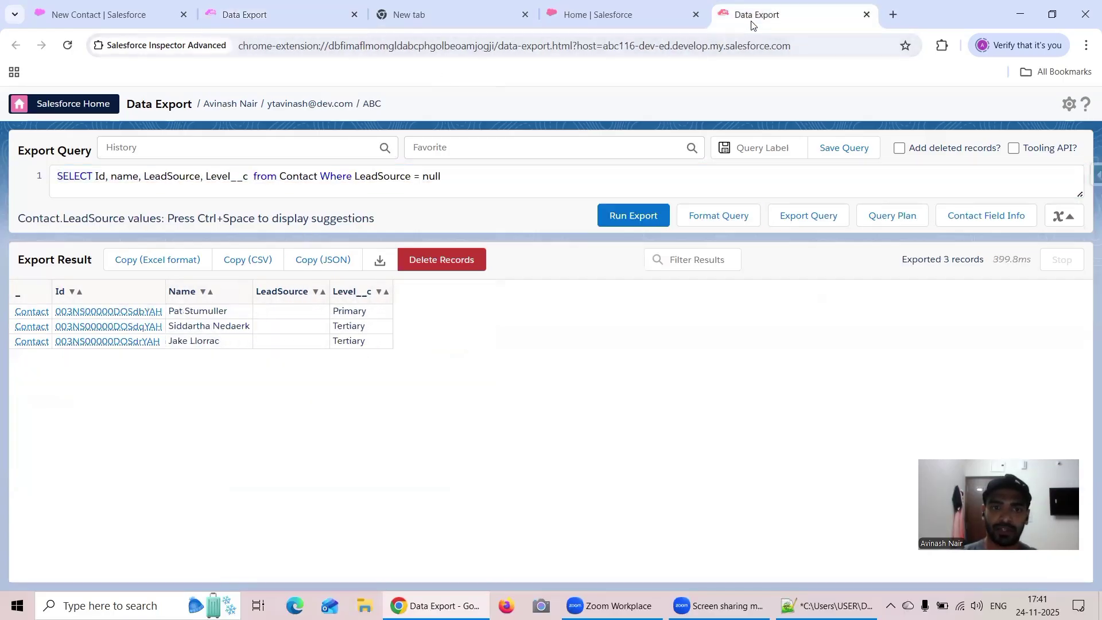
click(461, 174)
key(BackSpace)
key(BackSpace)
key(BackSpace)
key(BackSpace)
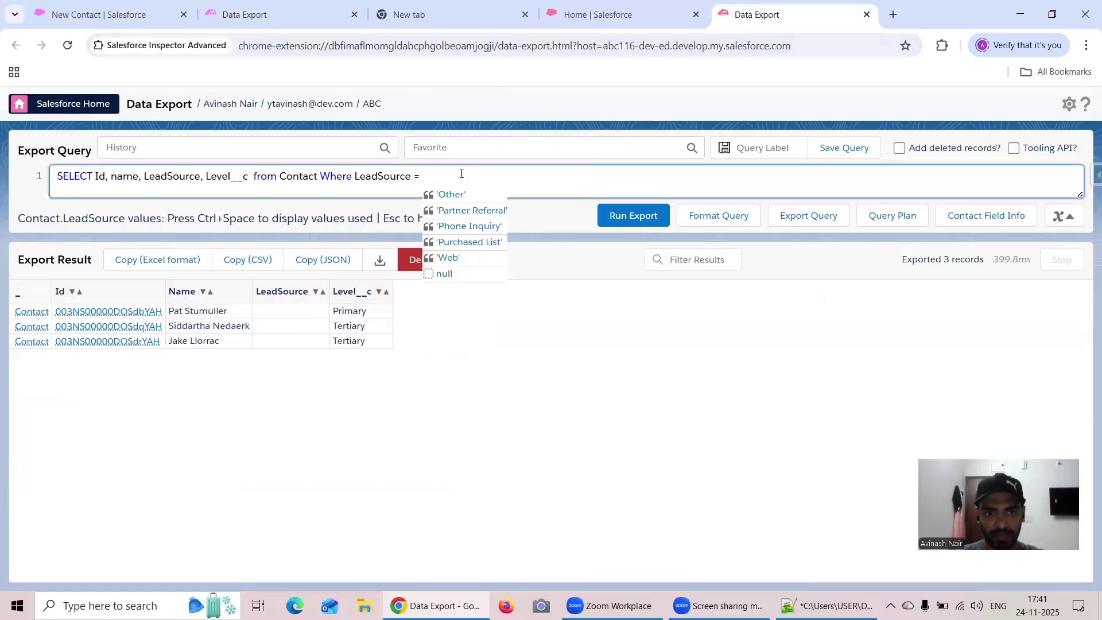
text(')
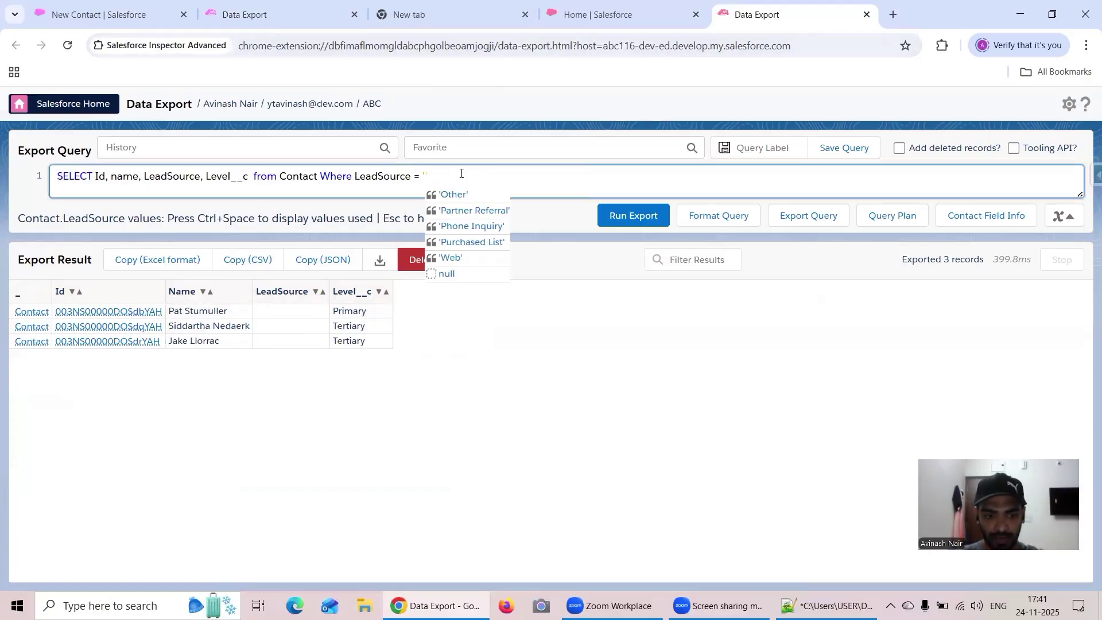
text(Web)
click(614, 214)
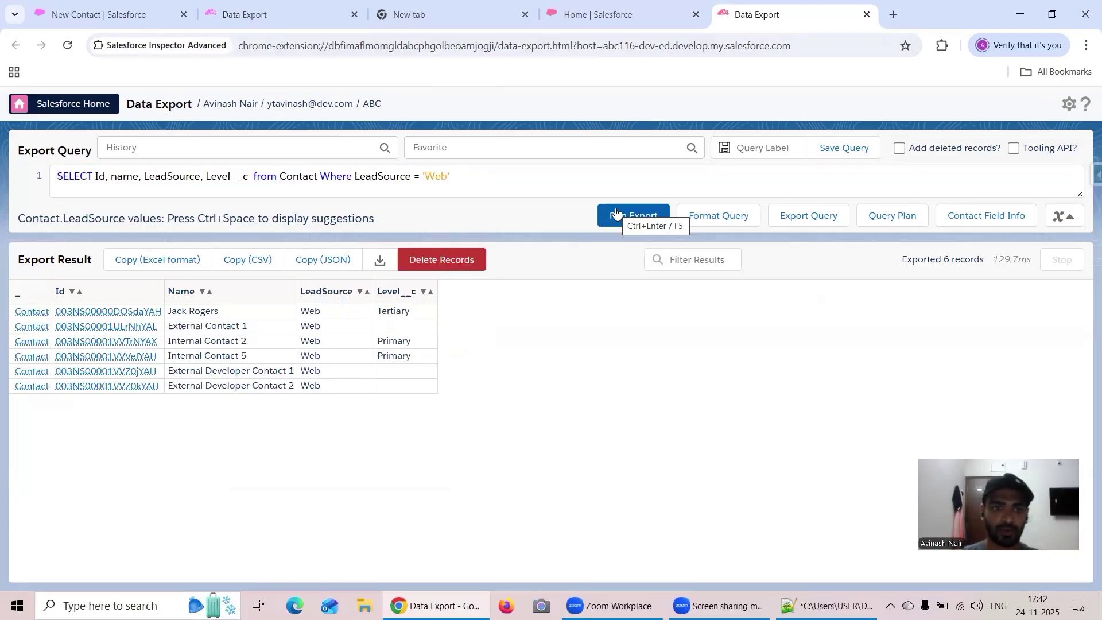
Step: Switch to Notepad++ and add the heading "Steps :-" below the existing notes, with a first item beginning "1) Insert in External Org"
click(826, 605)
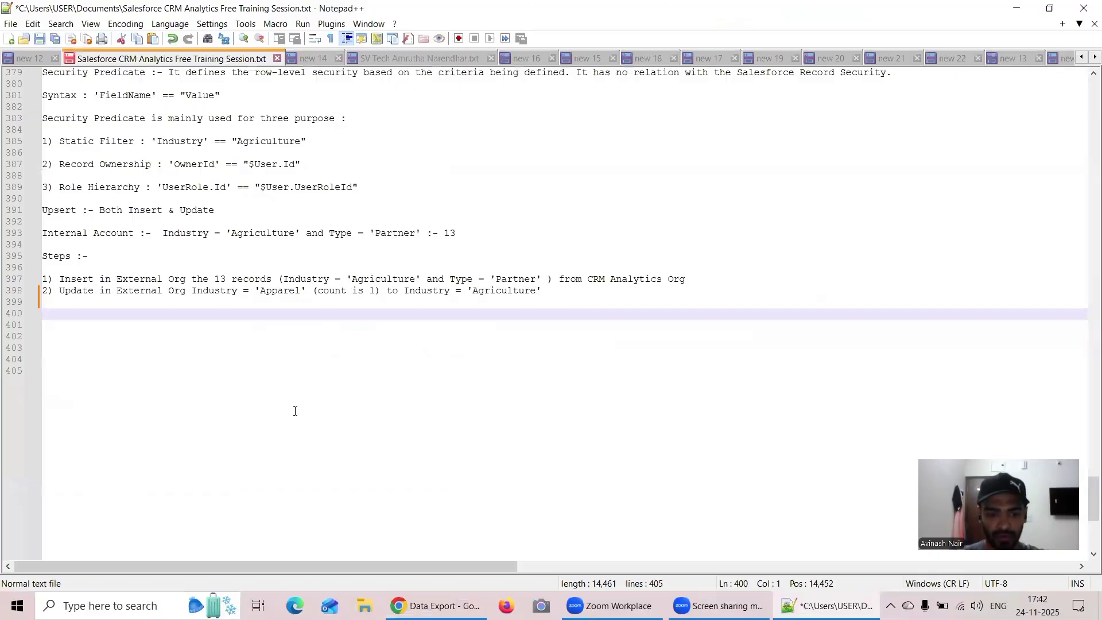
text(Ste)
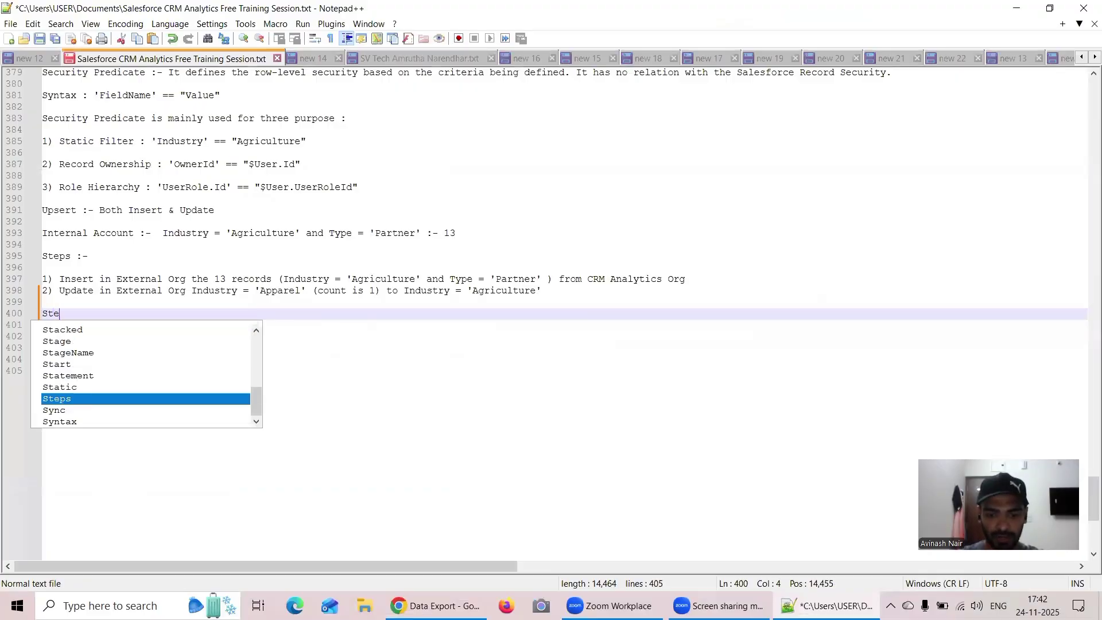
text(ps :-)
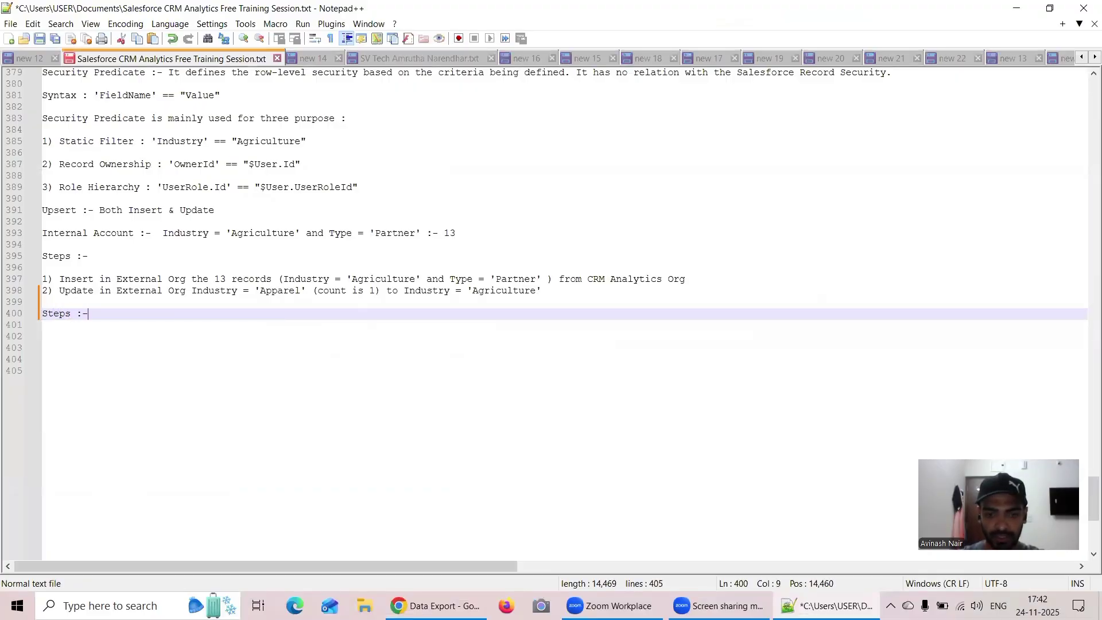
key(Return)
key(Return)
text(1)
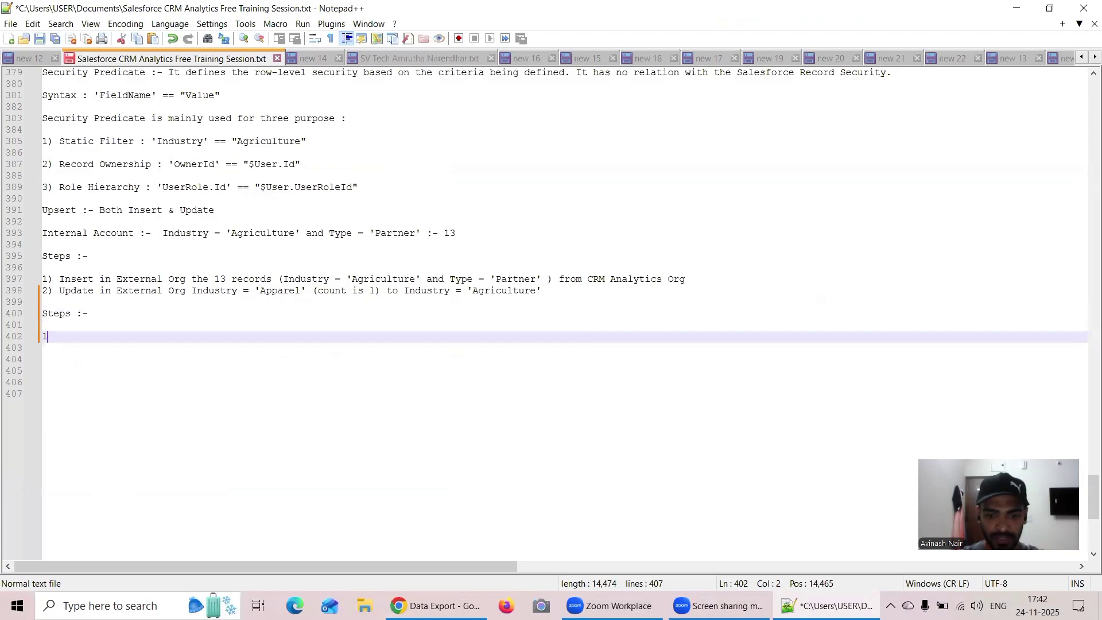
text())
text(Ins)
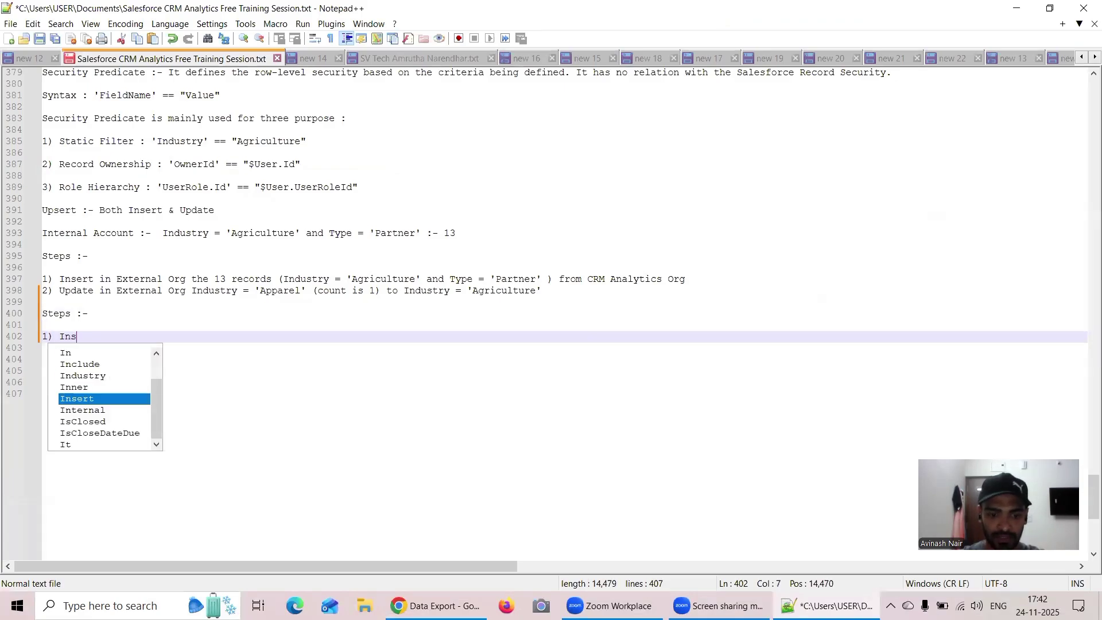
text(ert in Ext)
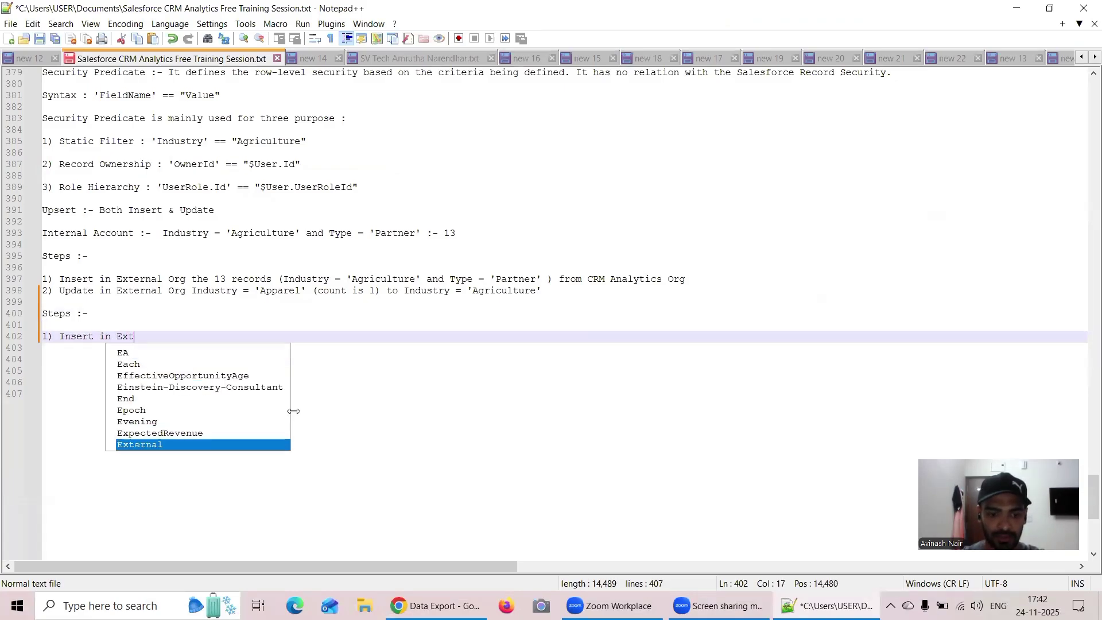
text(ernal Org)
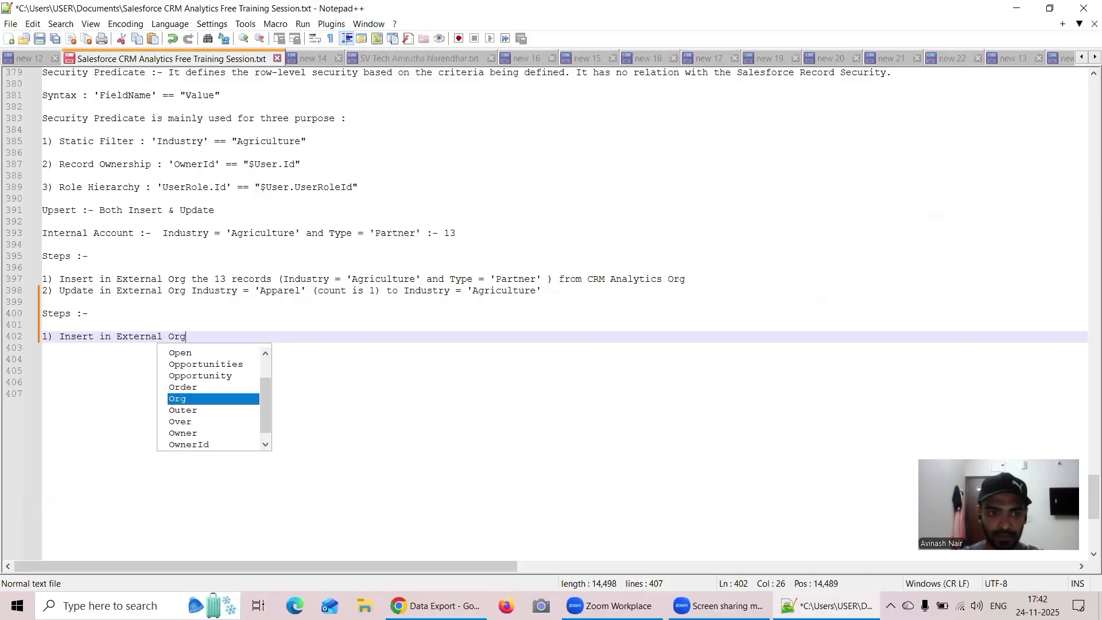
Step: Check the eacom16-dev-ed contact export in Chrome, return to Notepad++ and extend the first item with "LeadSource = Web from Internal Org"
click(436, 605)
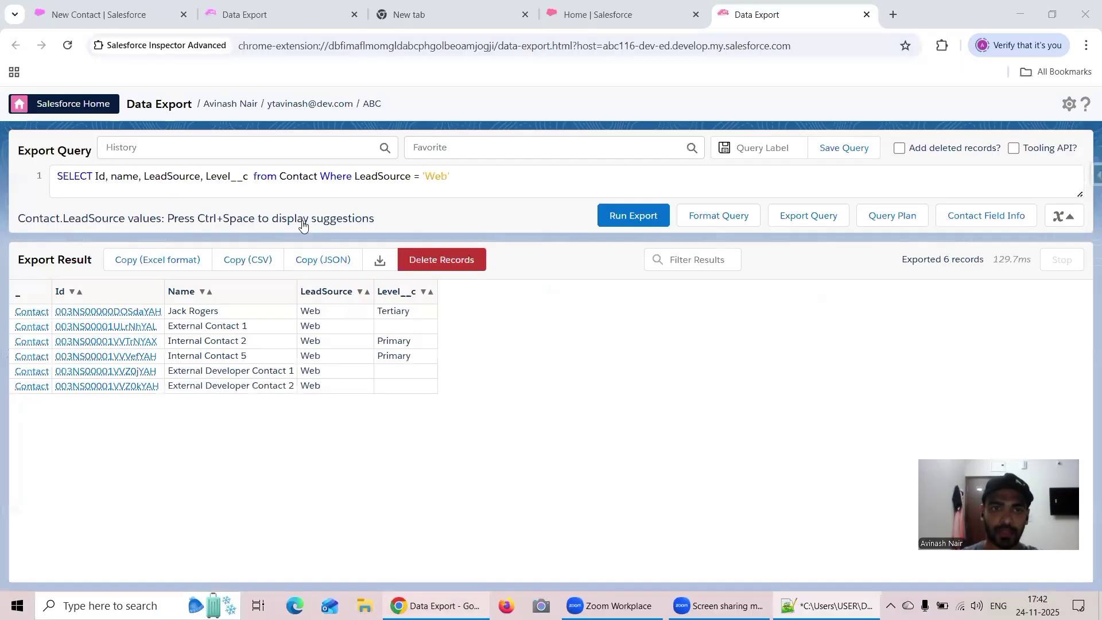
click(246, 15)
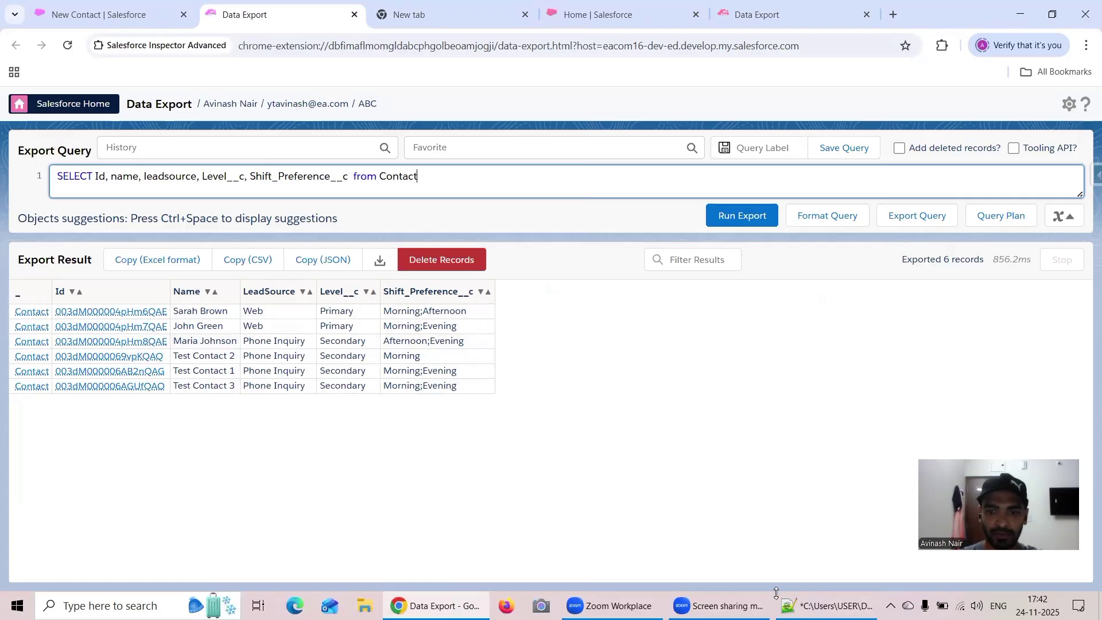
click(827, 606)
text(L)
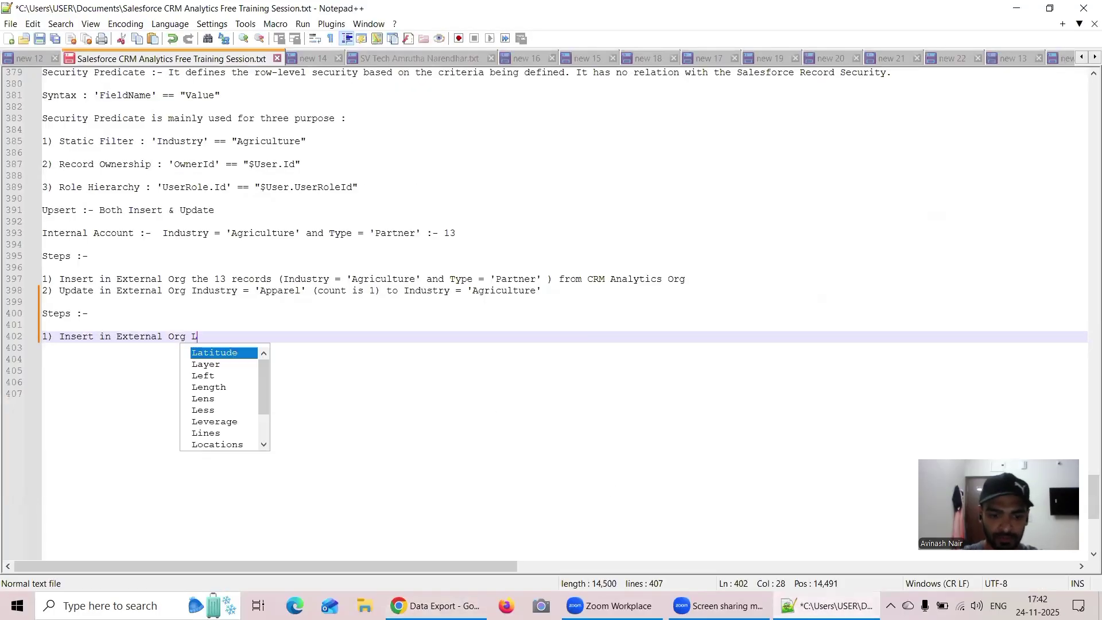
text(eadSource )
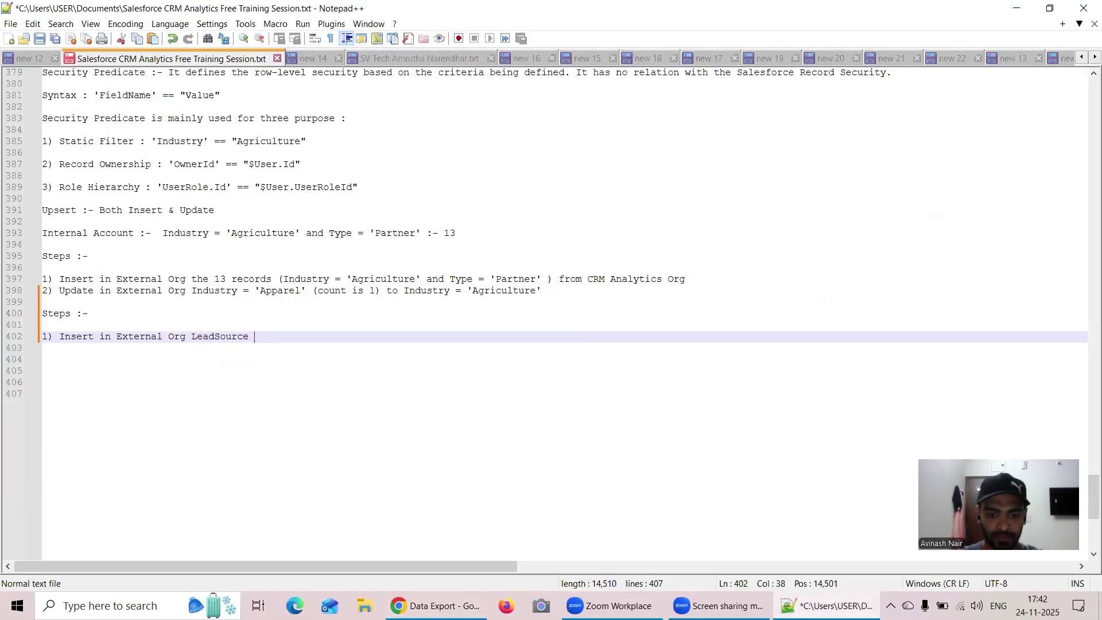
text(= Web from Internal Org)
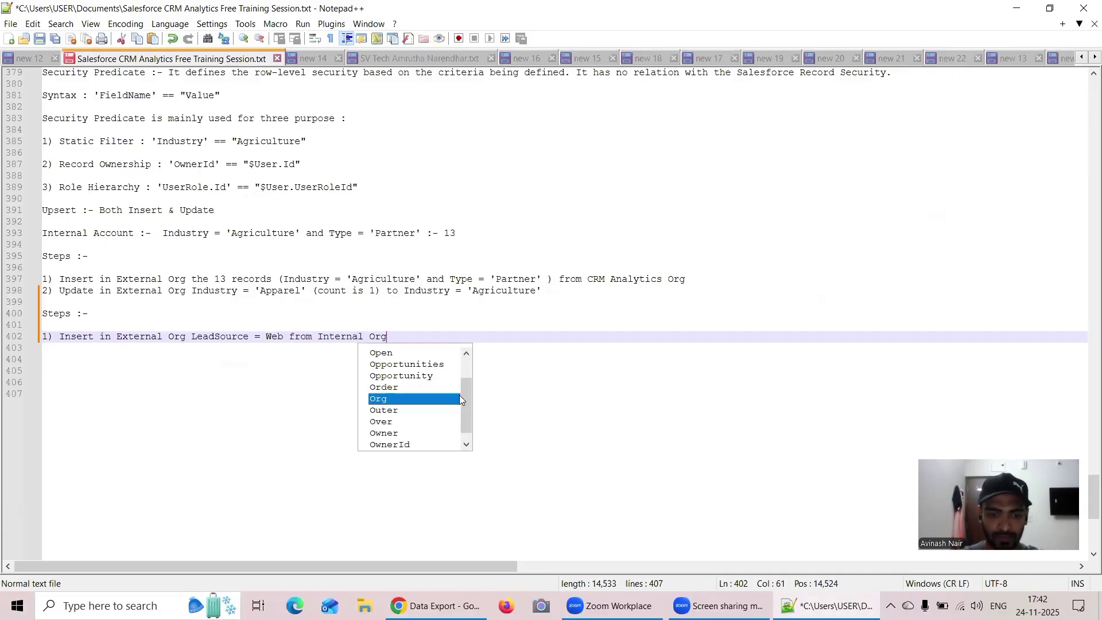
key(Return)
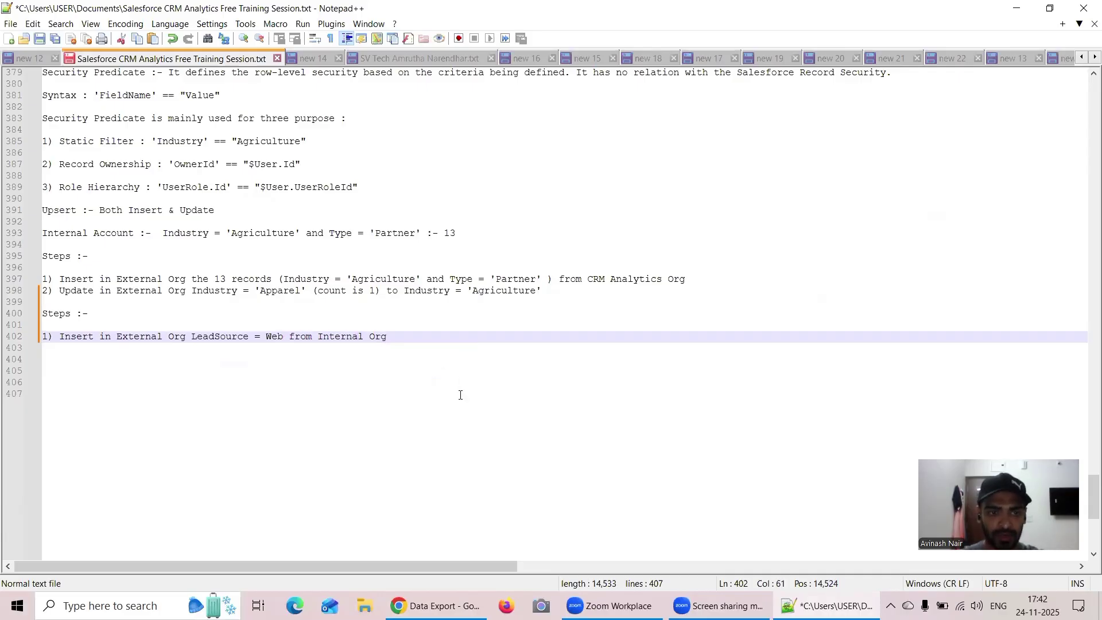
Step: Recheck the Web lead sources in the eacom16-dev-ed export and append "(2 records)" to the first item in Notepad++
text(())
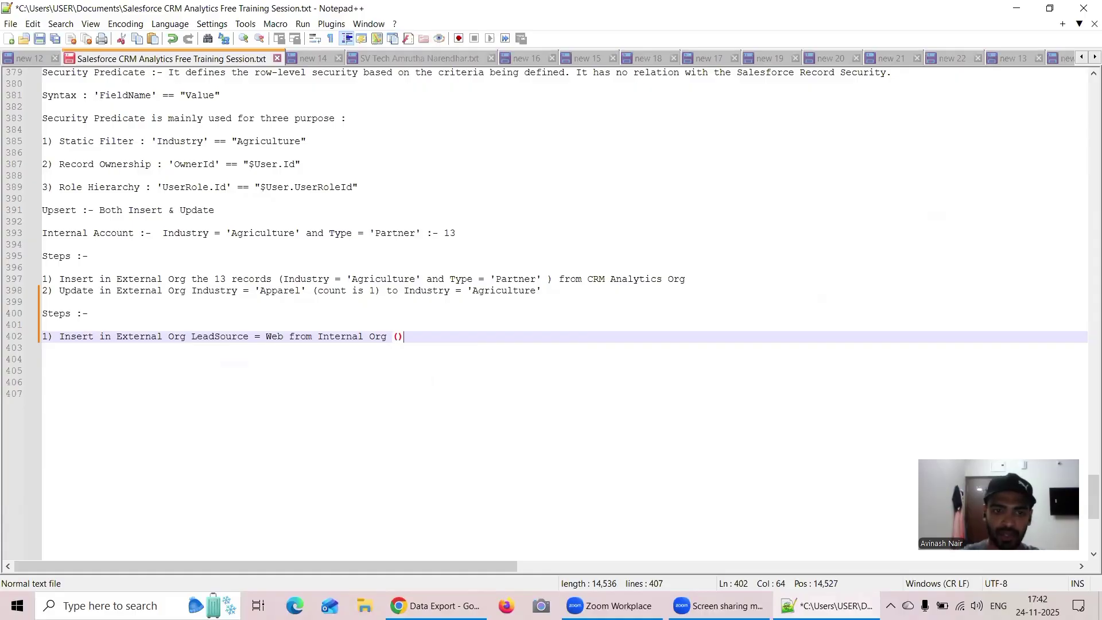
click(437, 605)
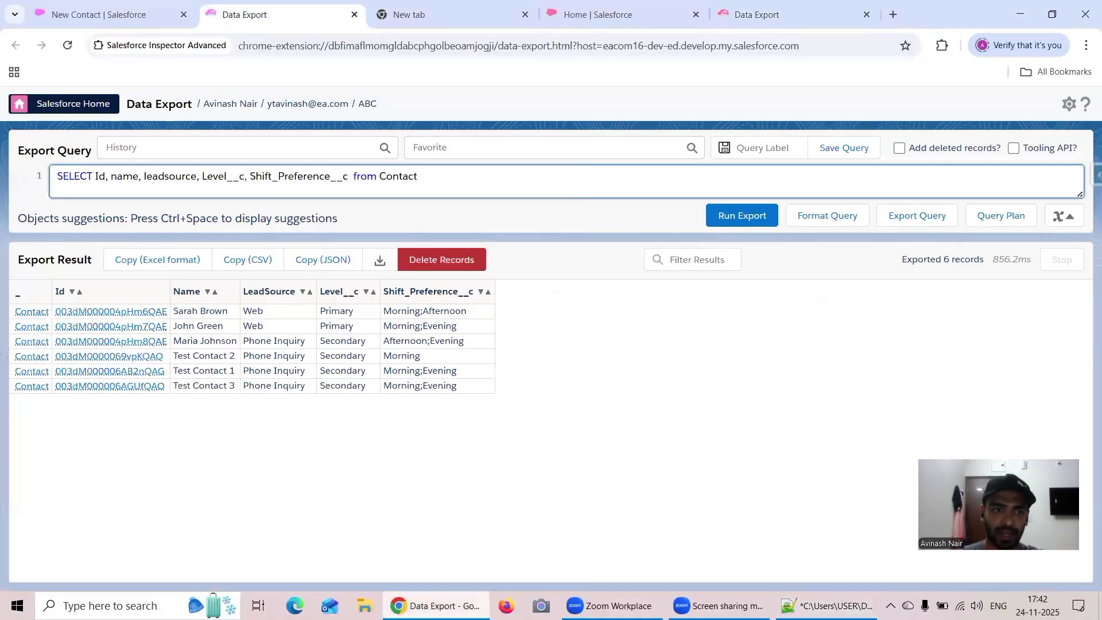
click(826, 606)
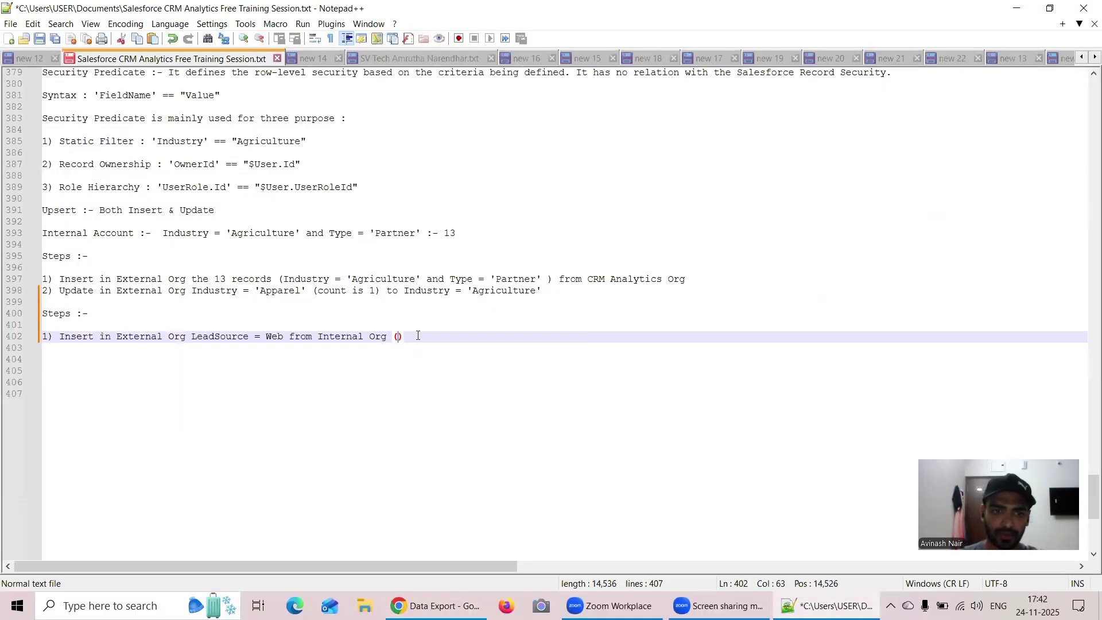
text(2 t)
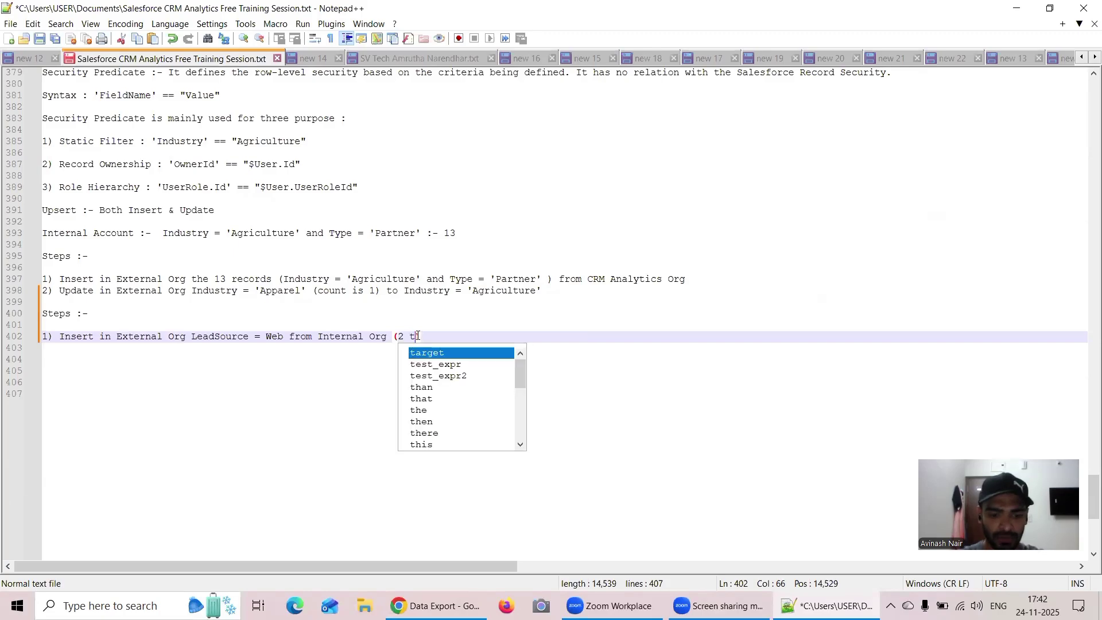
key(BackSpace)
text(records)
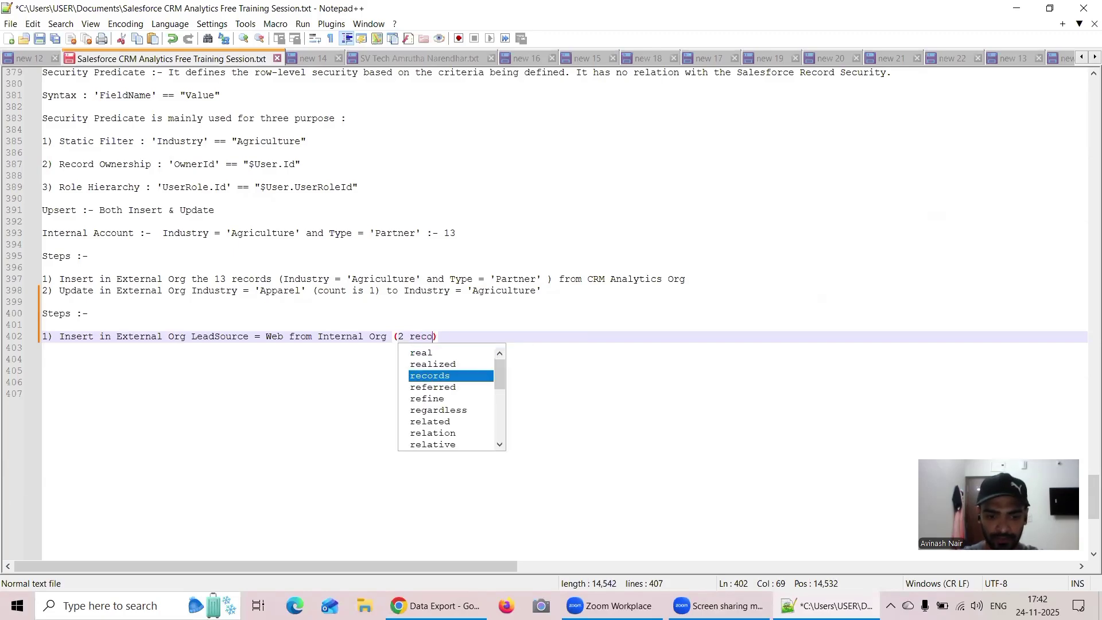
click(458, 333)
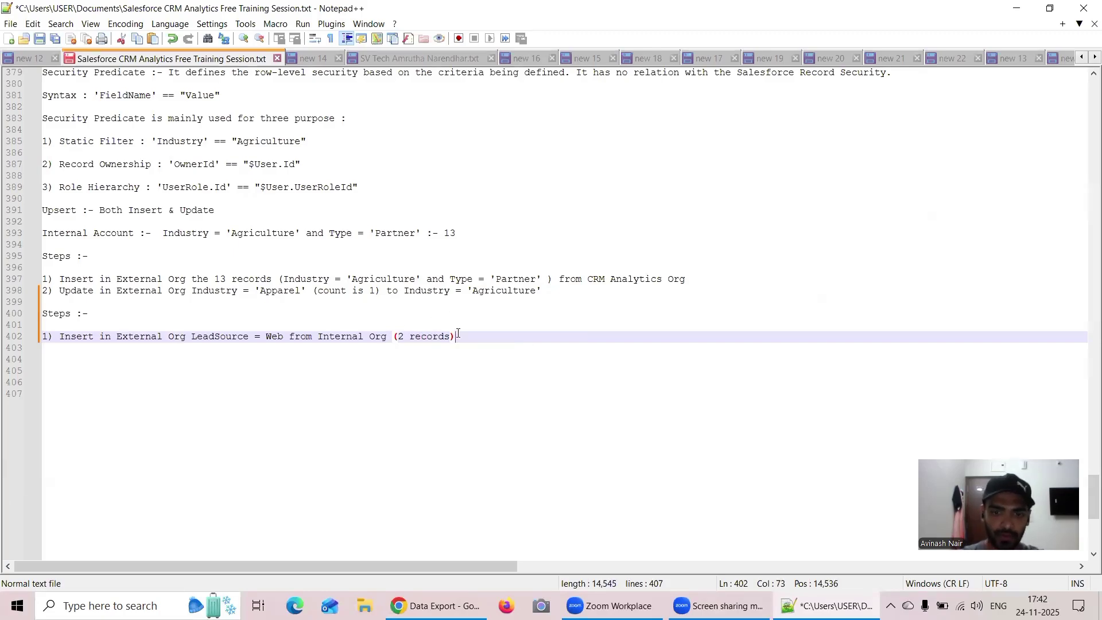
Step: Start a second item below the insert step, beginning "2) Update in"
key(Return)
text(2) U)
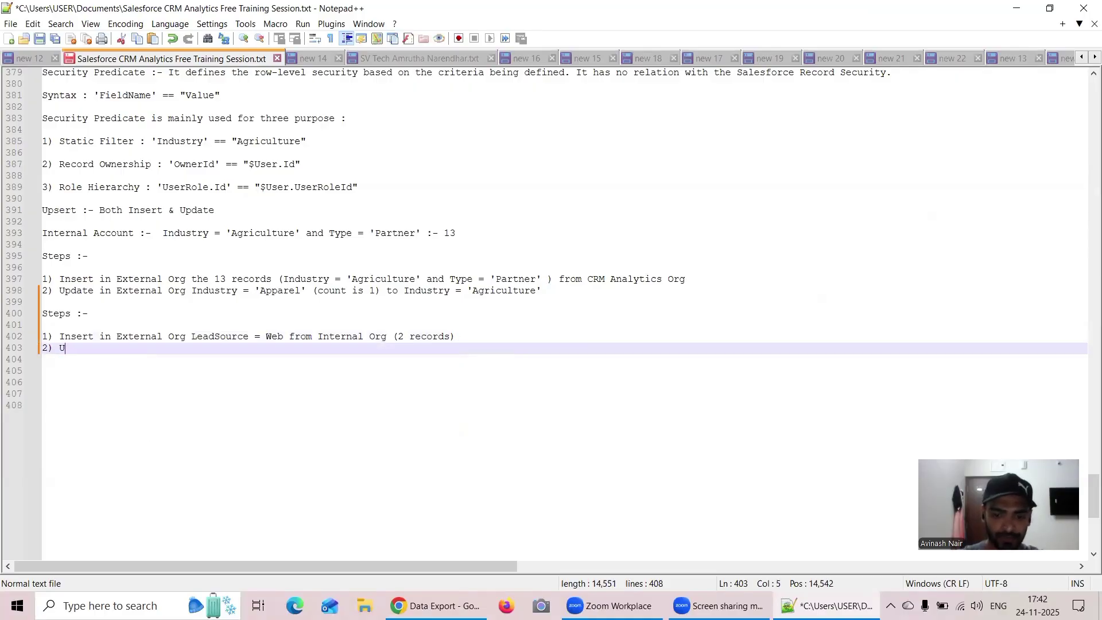
text(dpdate )
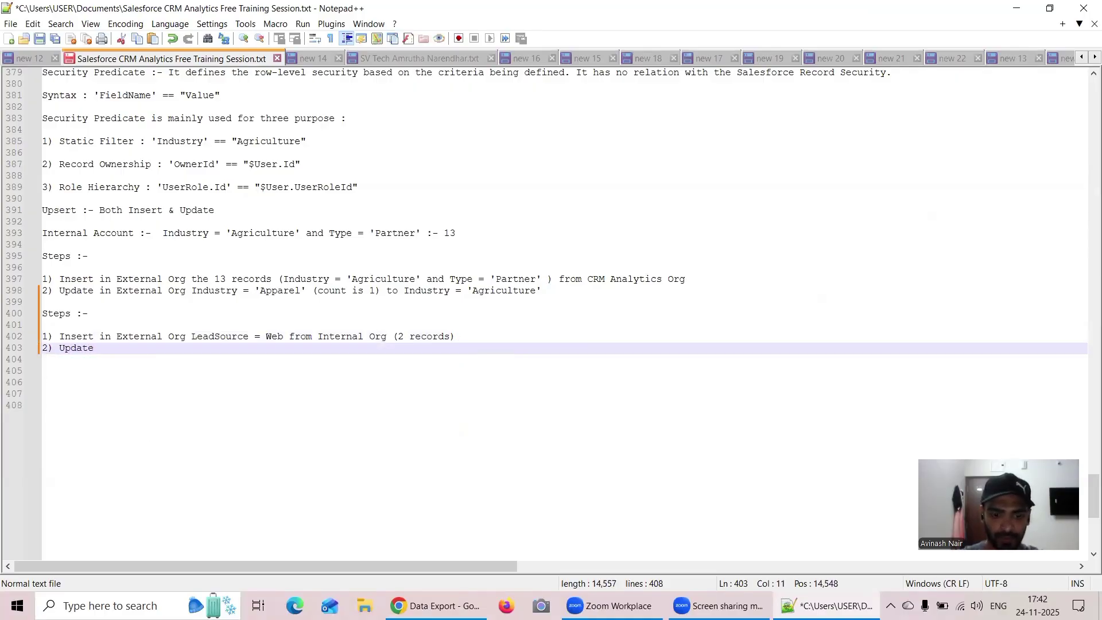
text(in Ec)
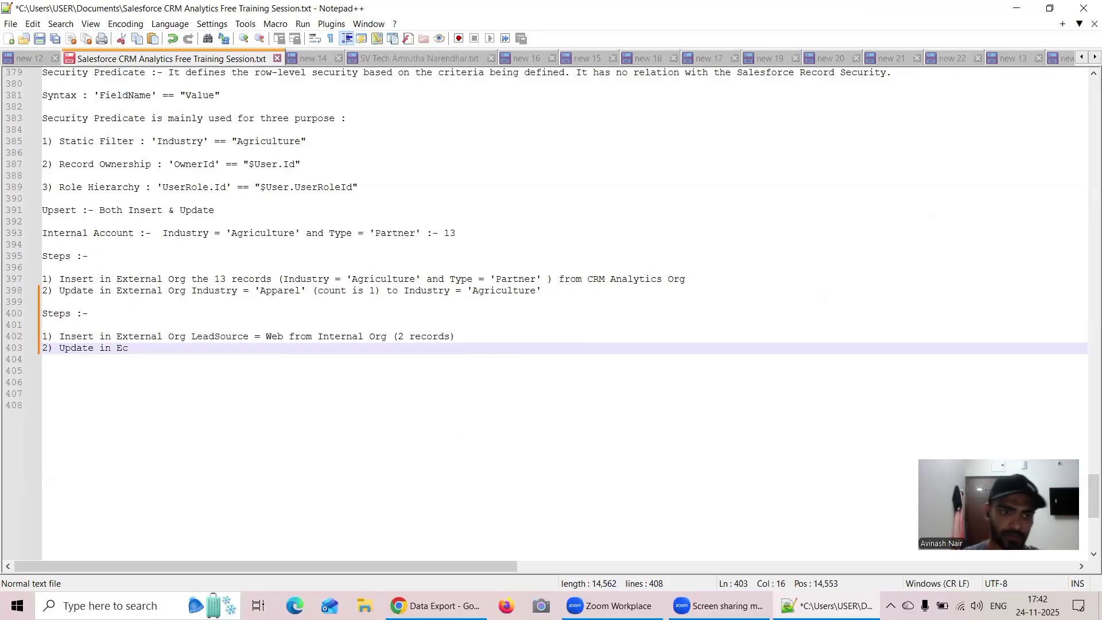
Step: Replace "in" with "to" before "External Org" in the insert item of both Steps lists
click(113, 337)
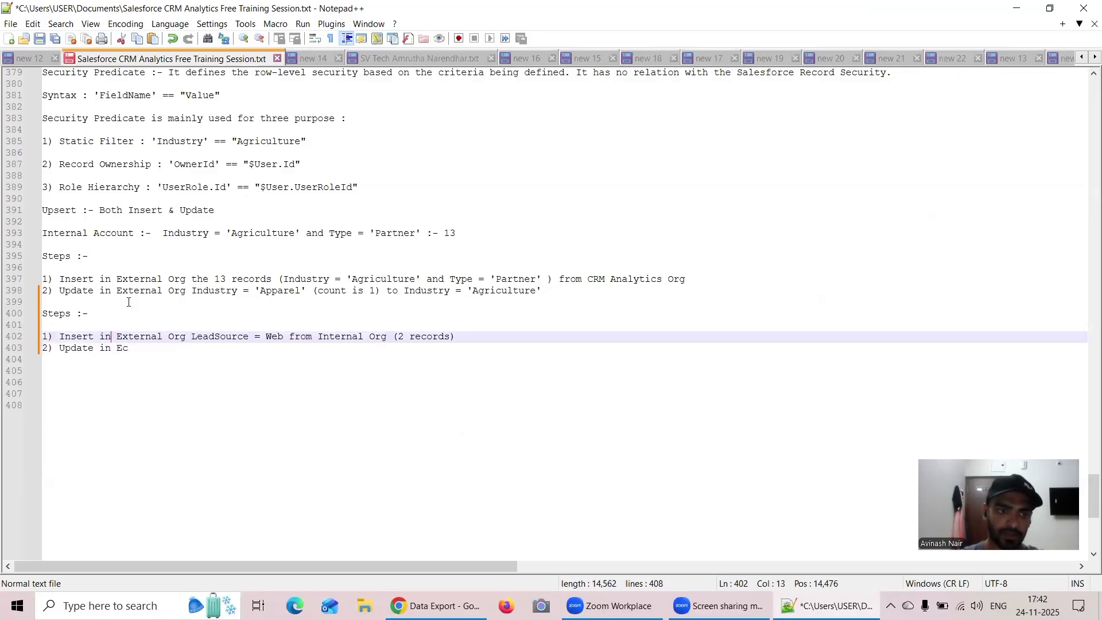
key(BackSpace)
key(BackSpace)
text(to)
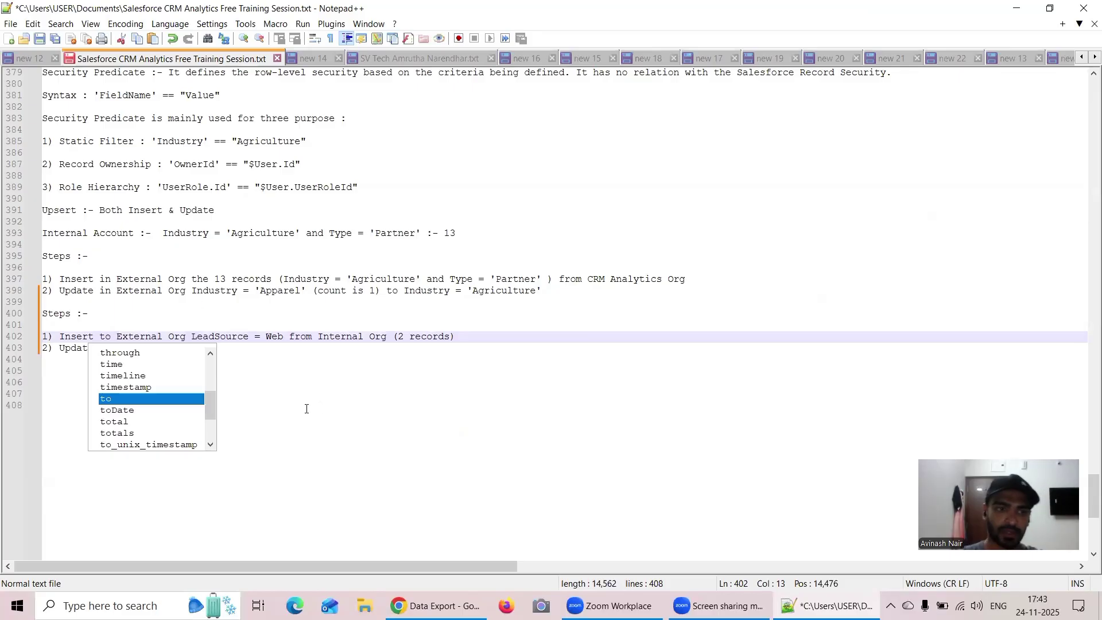
key(Escape)
click(147, 348)
click(118, 280)
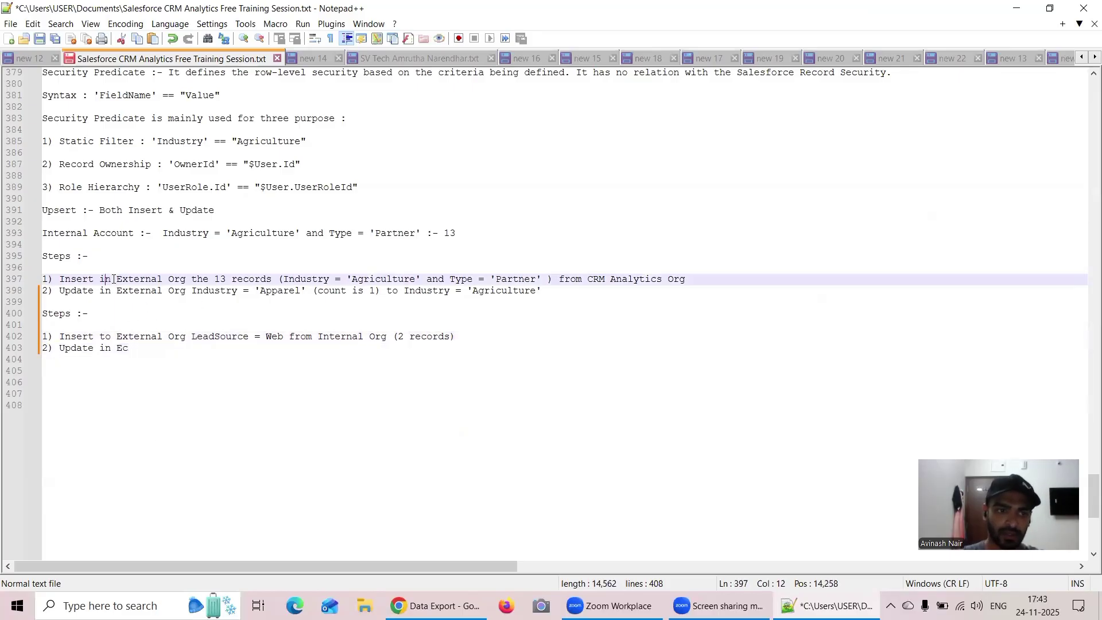
key(BackSpace)
key(BackSpace)
text(to)
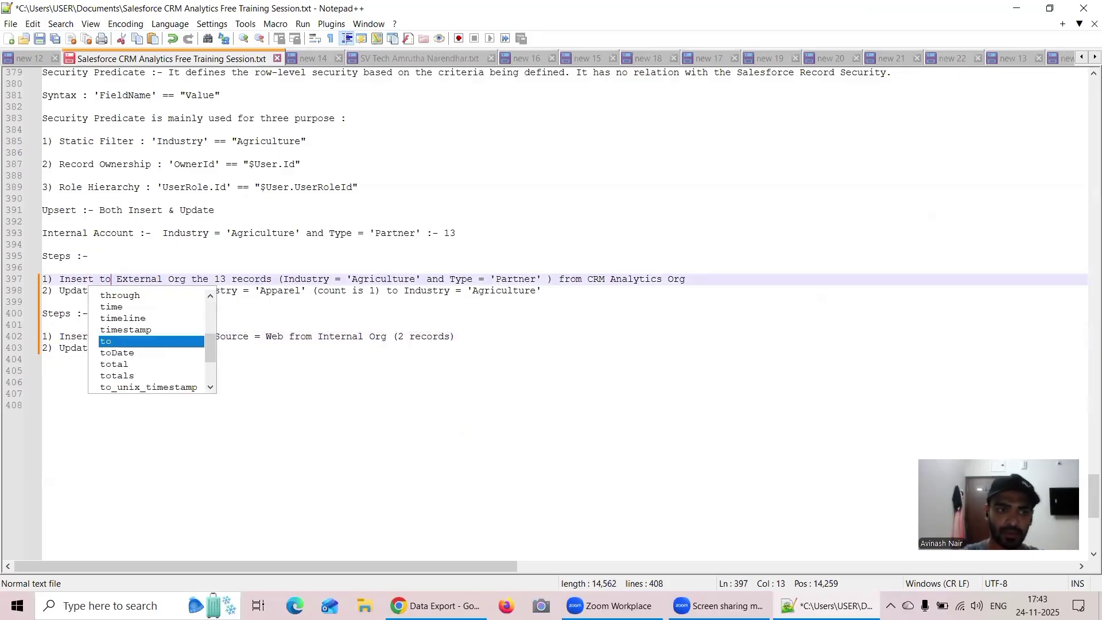
click(239, 376)
Step: Complete the second item as "Update in External Org LeadSOurce - null to LeadSOurce = Web"
click(142, 348)
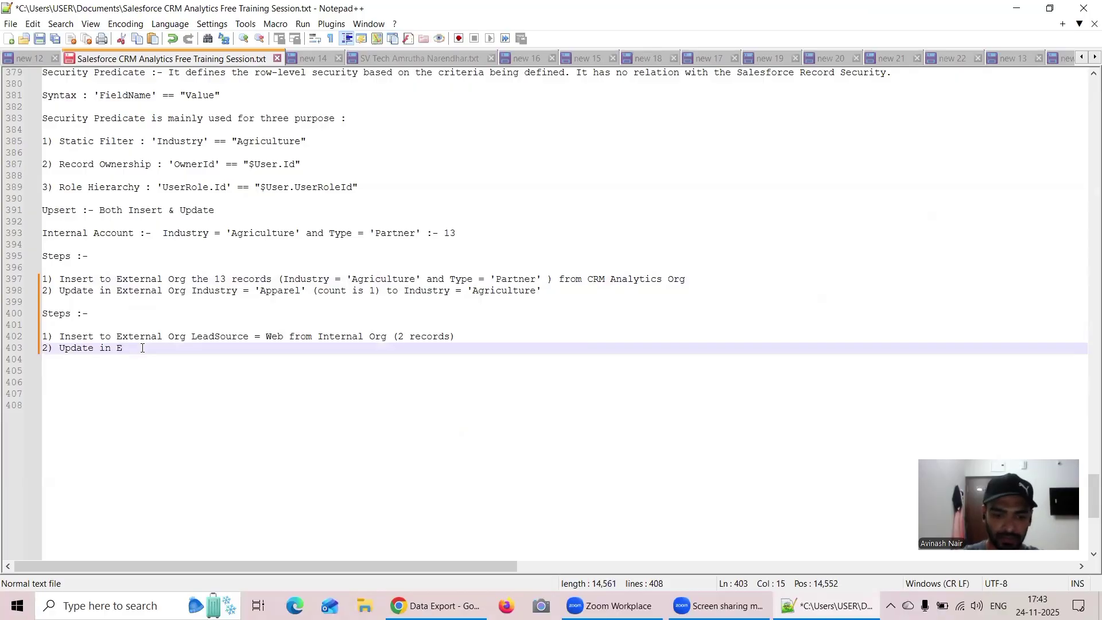
text(xternal Org)
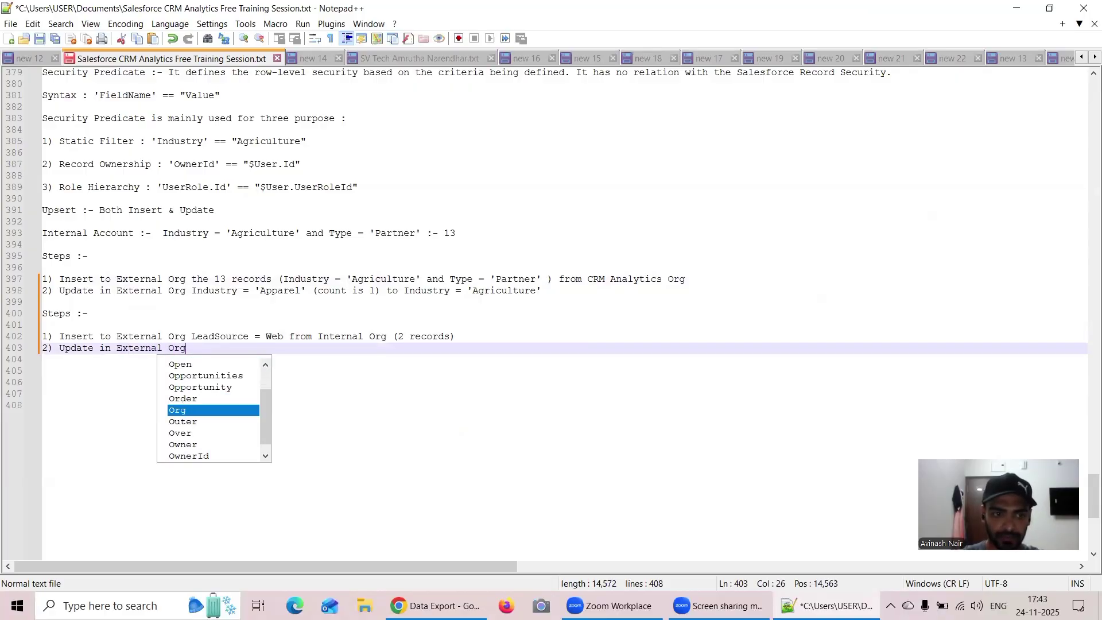
text( Lead)
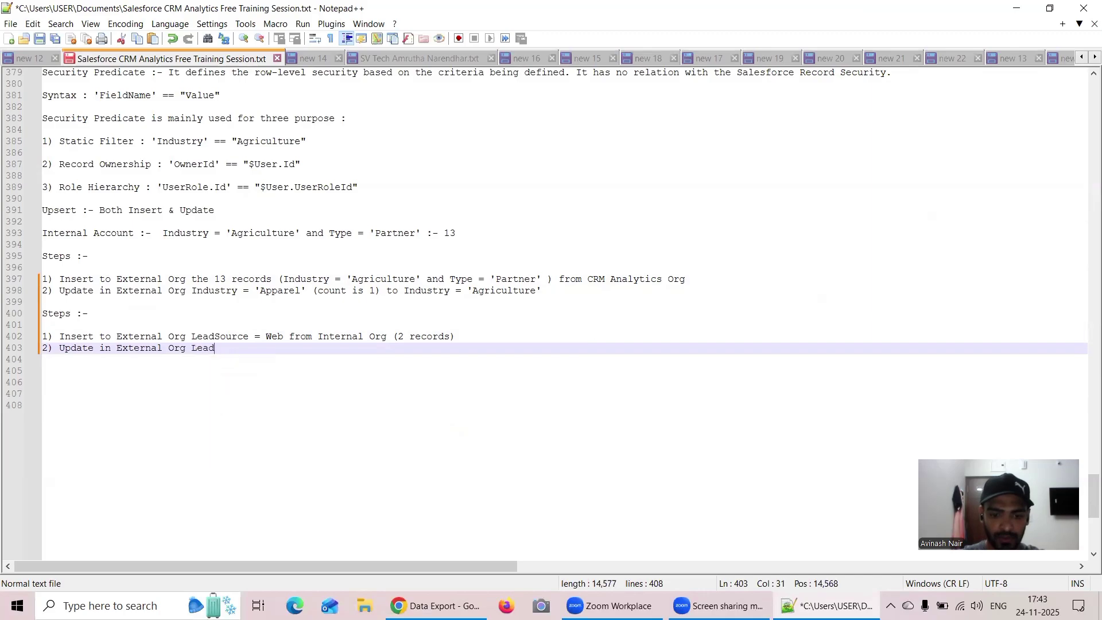
text(Source - null to Le)
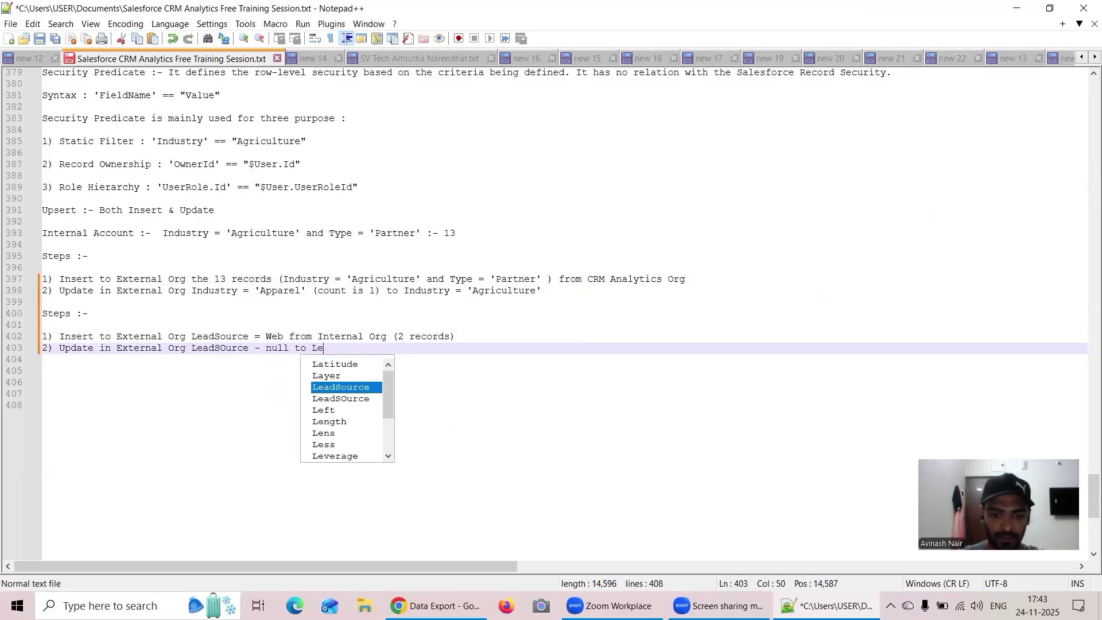
text(adSOurce )
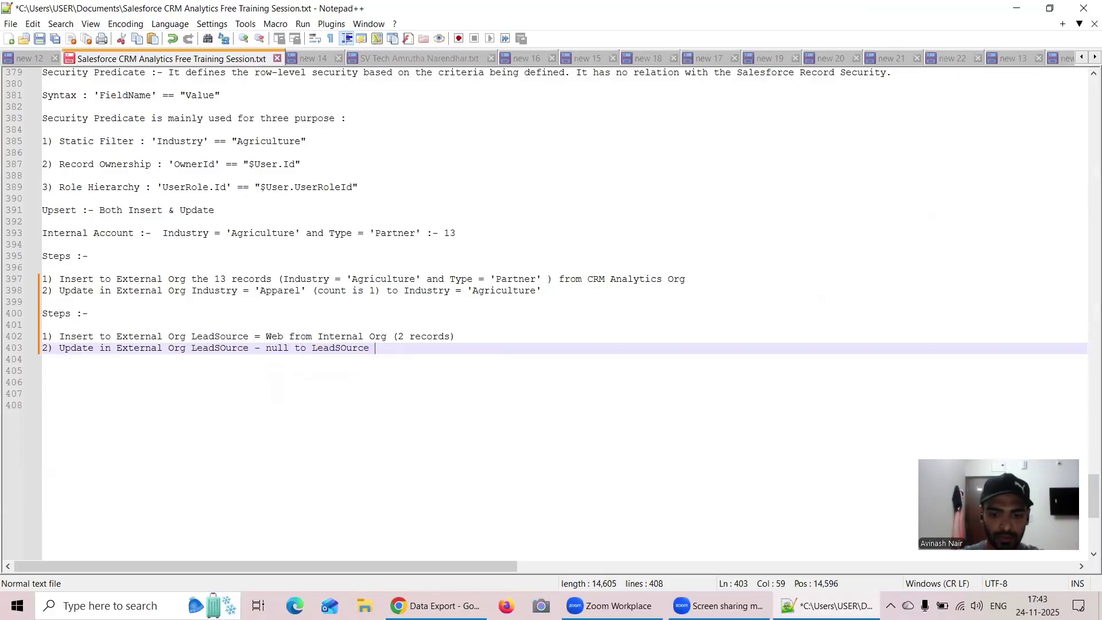
text(- Web)
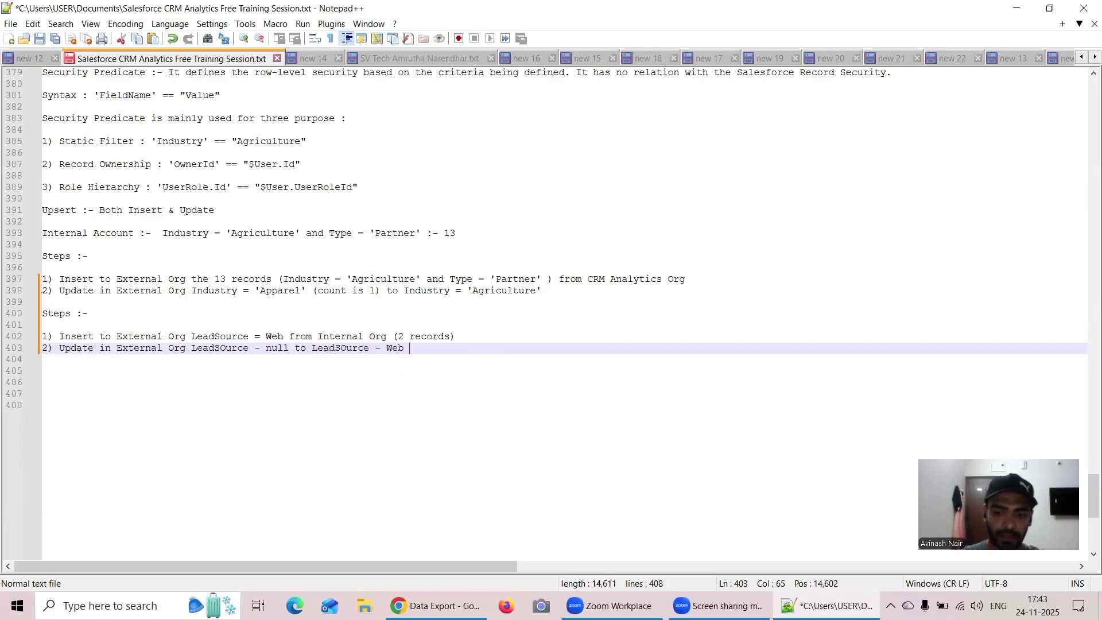
key(BackSpace)
text(=)
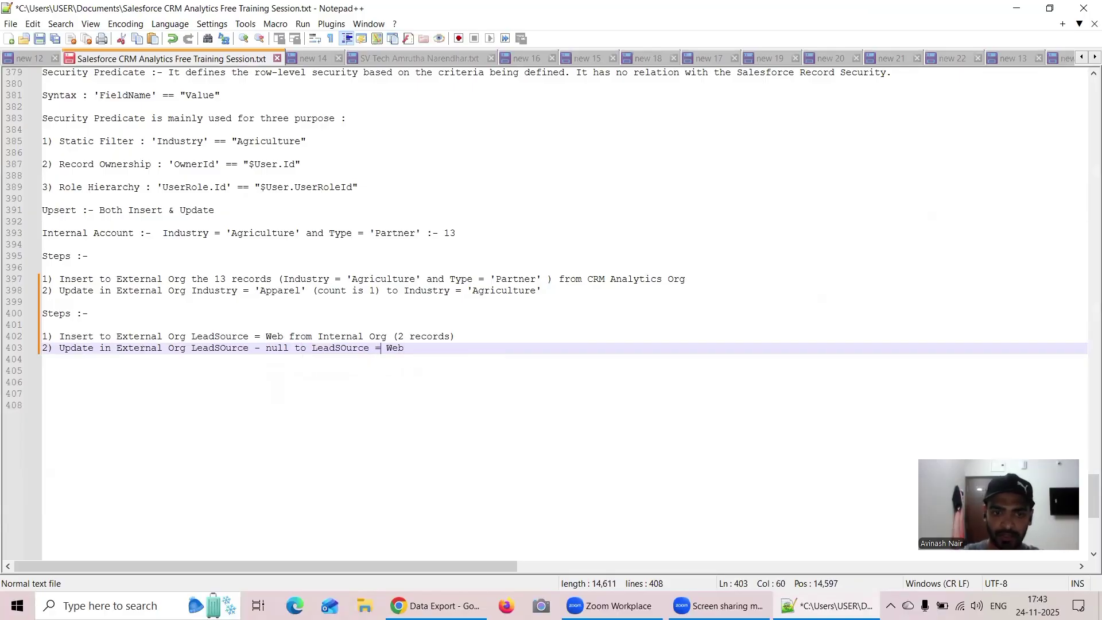
Step: Switch to the abc116-dev-ed Data Export in Chrome, set the Contact query filter to LeadSource = null, and run the export
click(436, 605)
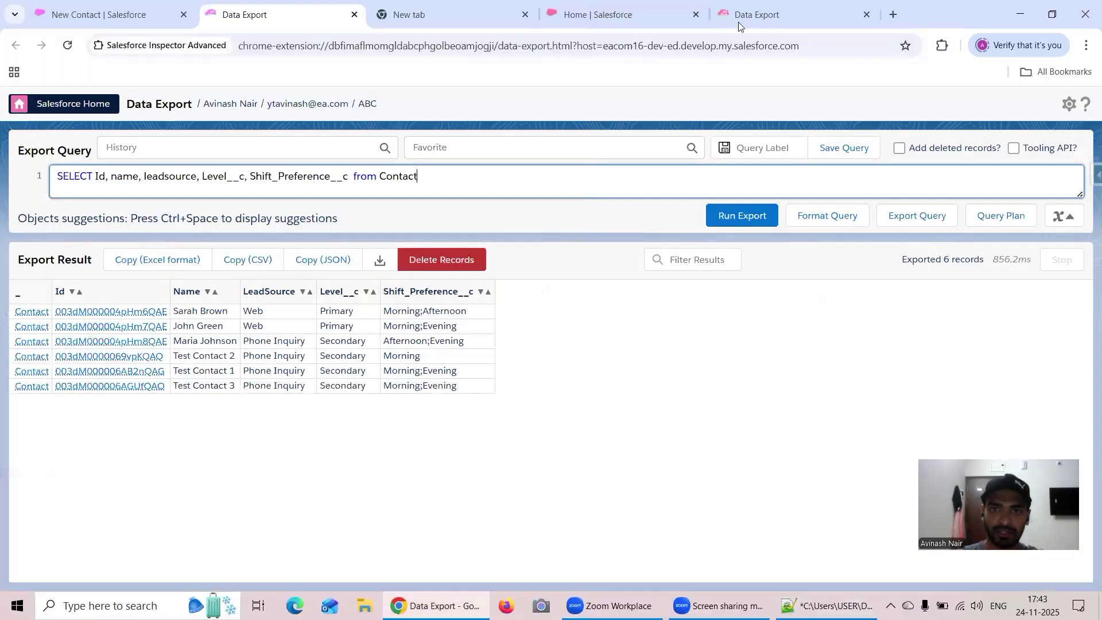
click(740, 22)
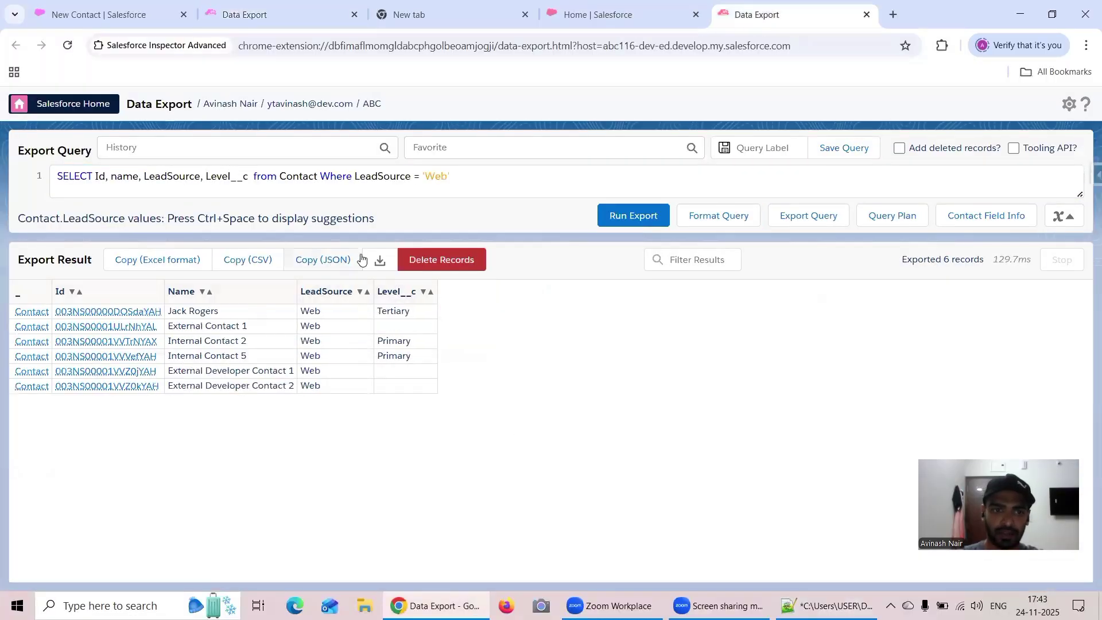
click(491, 178)
key(BackSpace)
key(BackSpace)
key(BackSpace)
key(BackSpace)
key(BackSpace)
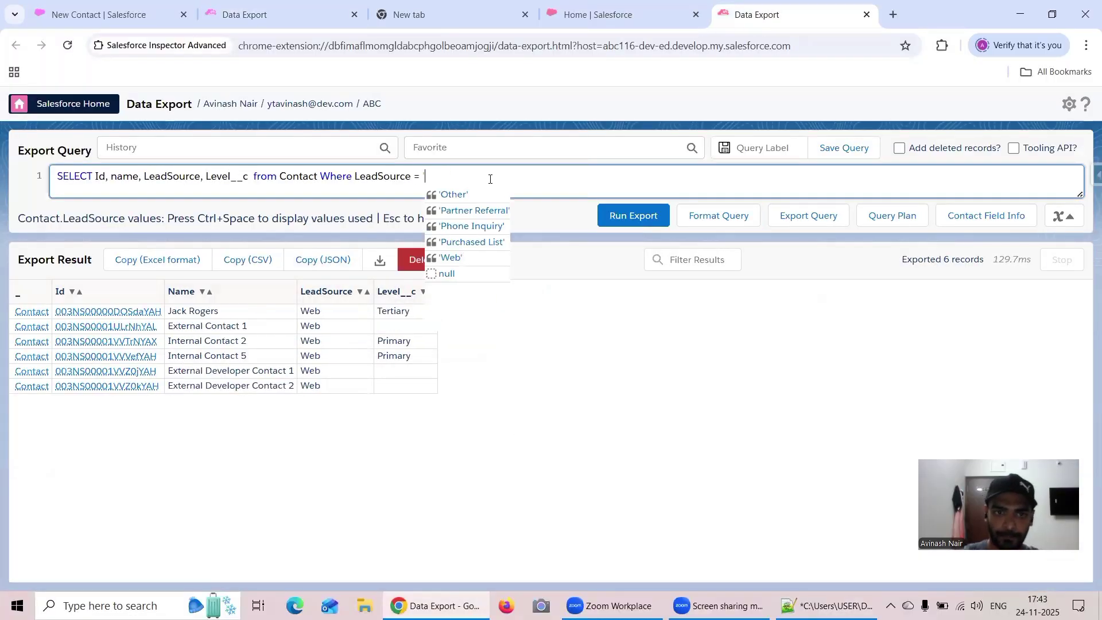
text(null)
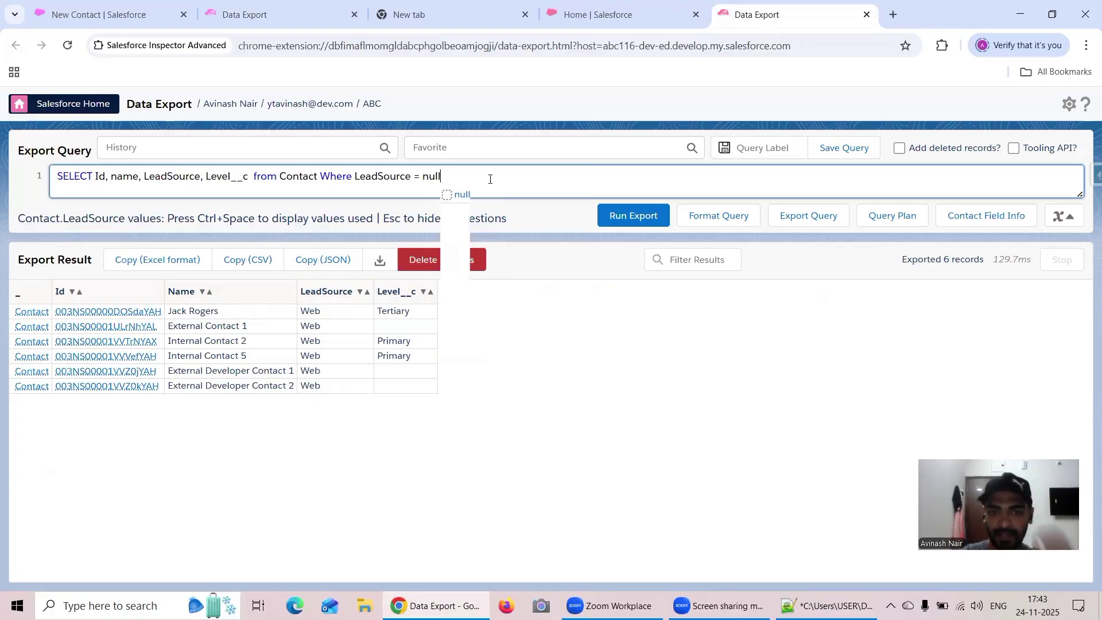
click(630, 217)
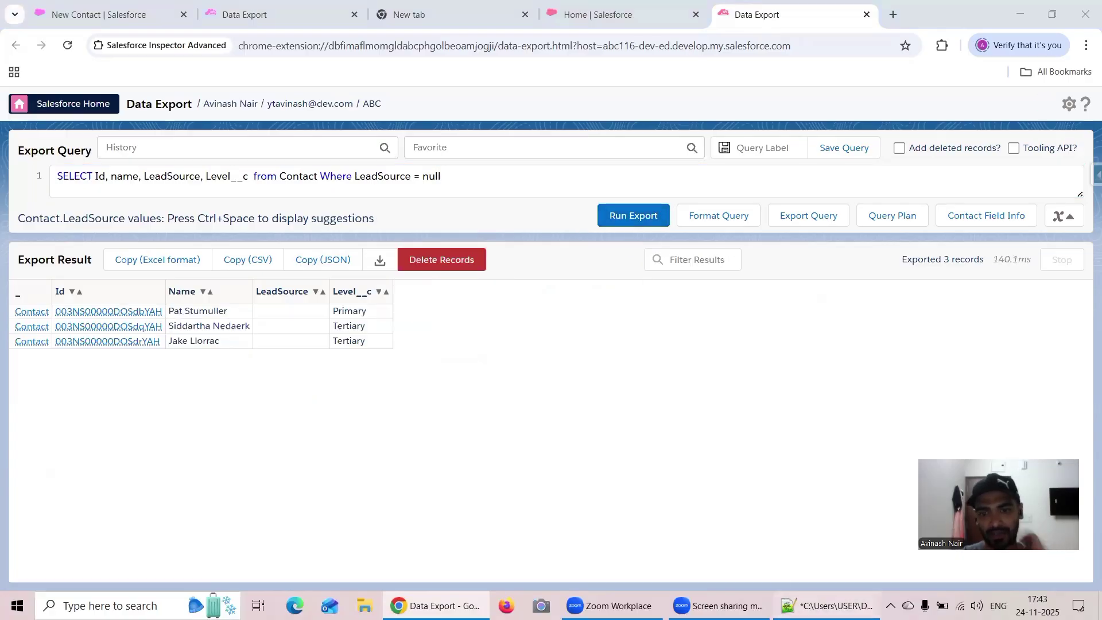
Step: Return to Notepad++ and append "(3 records)" to the second item
click(827, 606)
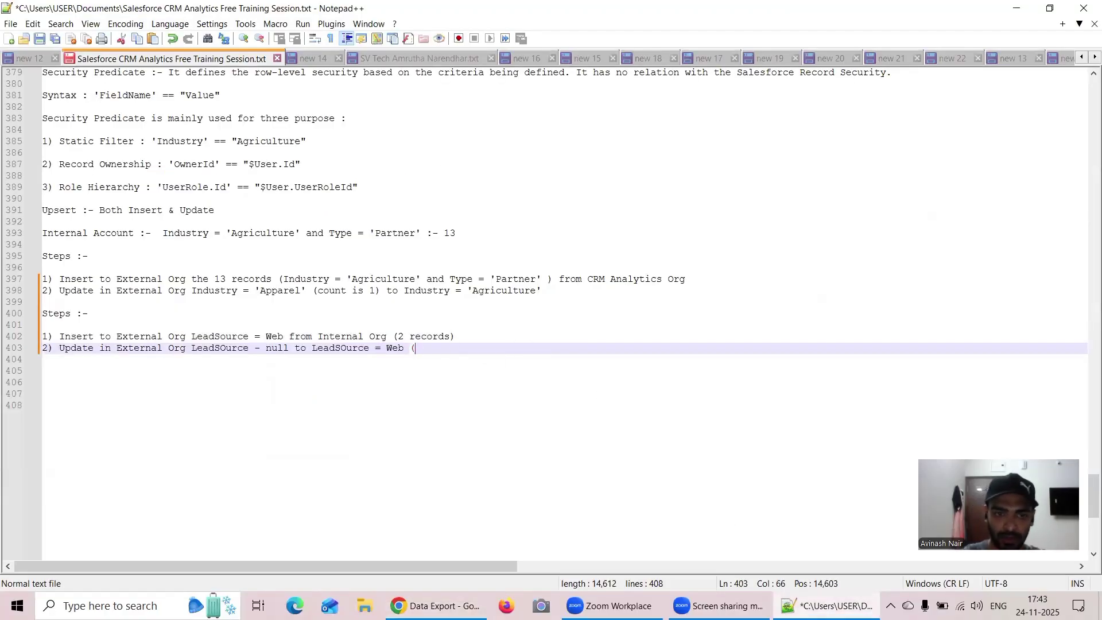
text())
text(3 records)
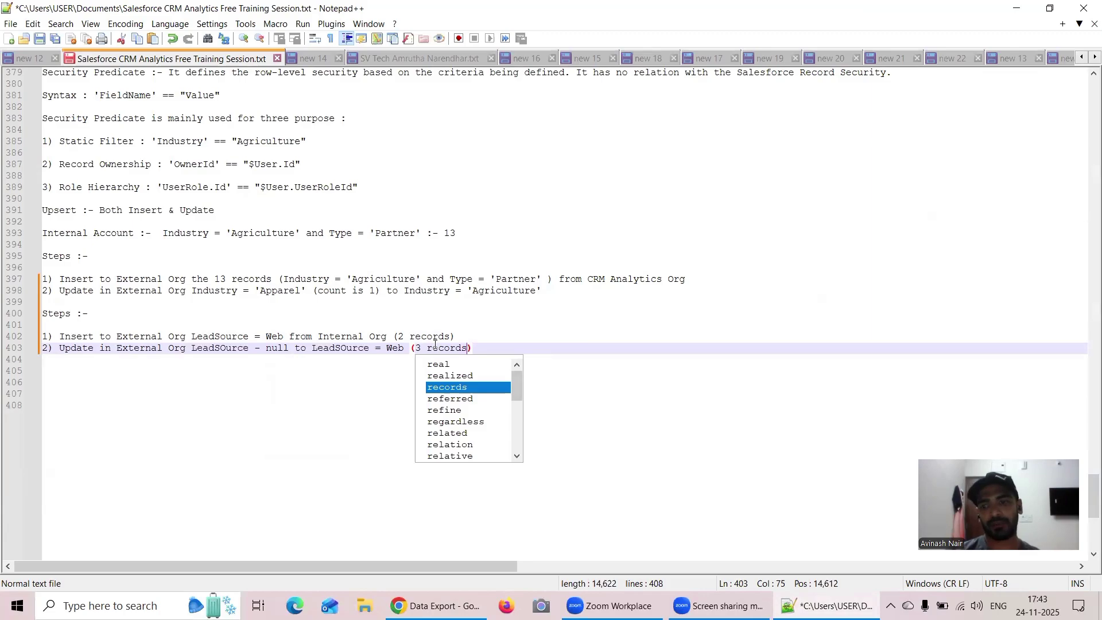
Step: Switch to the Contact Data Export in Chrome, replace null with web in the LeadSource filter, and run the export
key(alt+Tab)
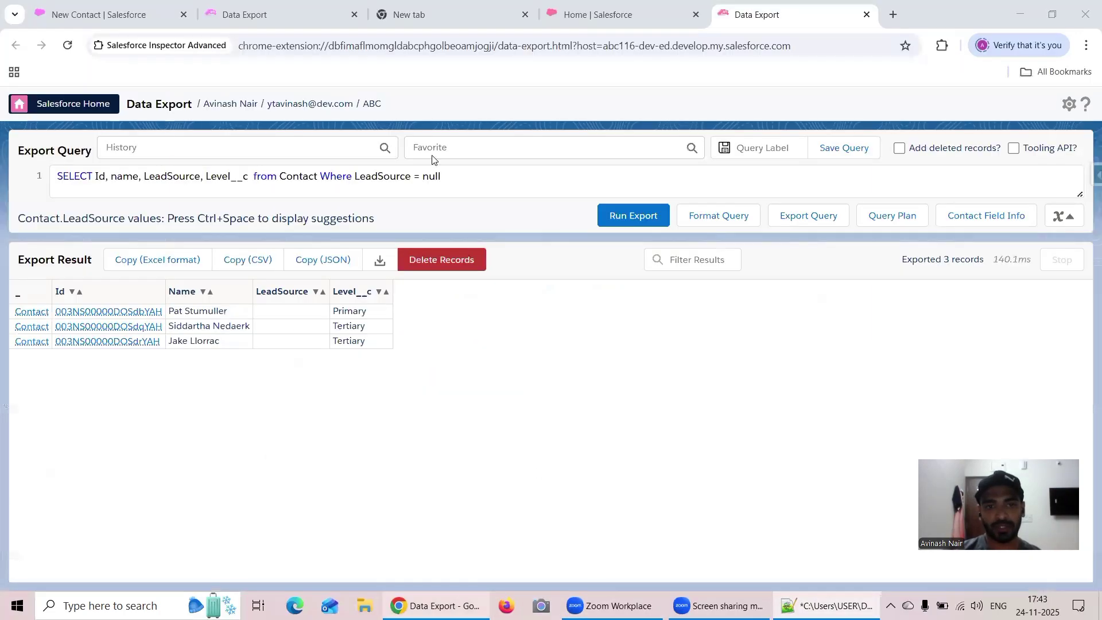
click(456, 176)
key(BackSpace)
key(BackSpace)
key(BackSpace)
key(BackSpace)
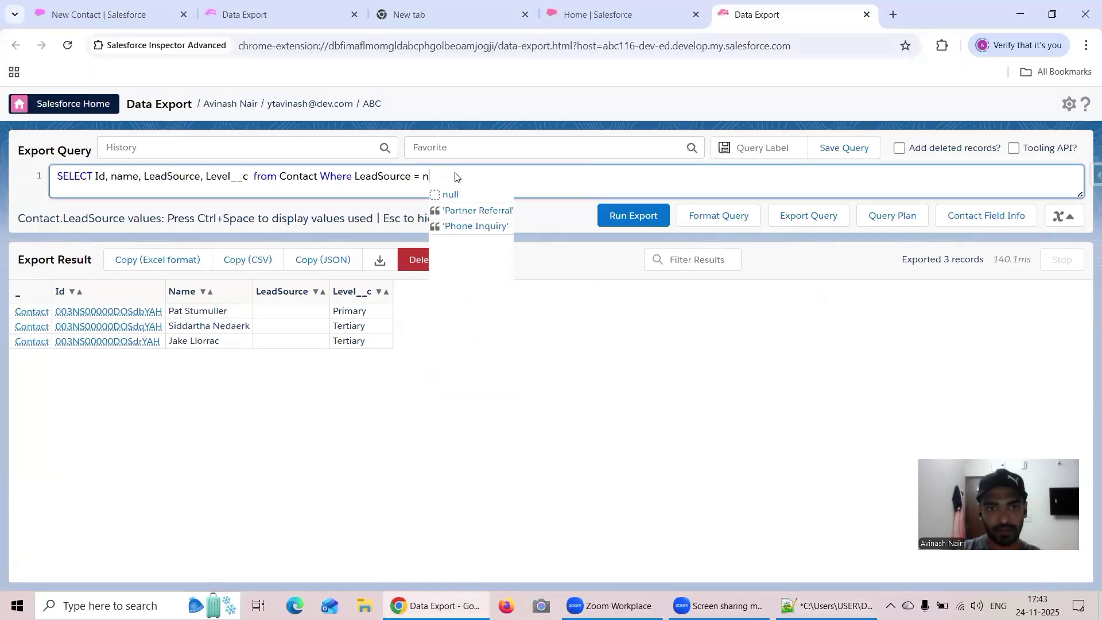
text(web)
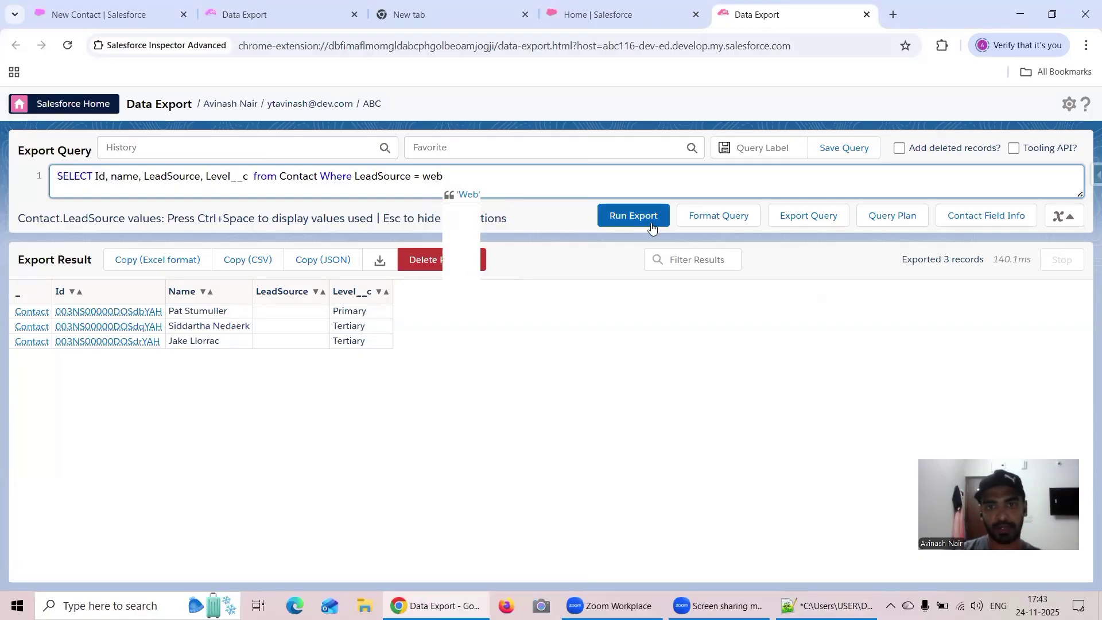
click(652, 226)
Step: Try to enclose web in single quotes in the query's LeadSource filter
click(423, 177)
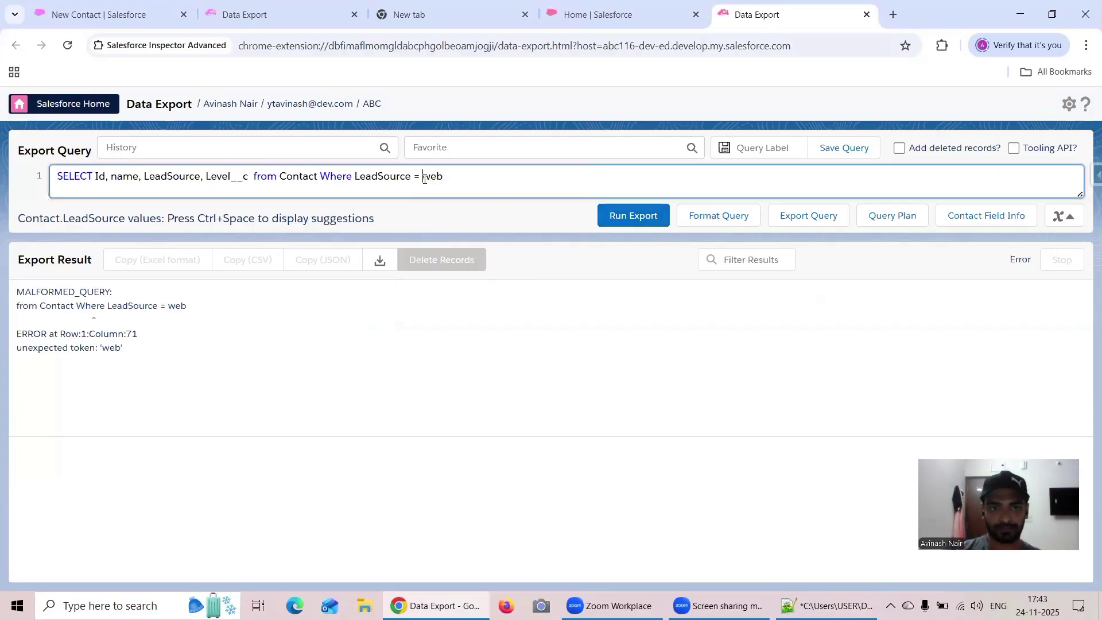
text(')
key(End)
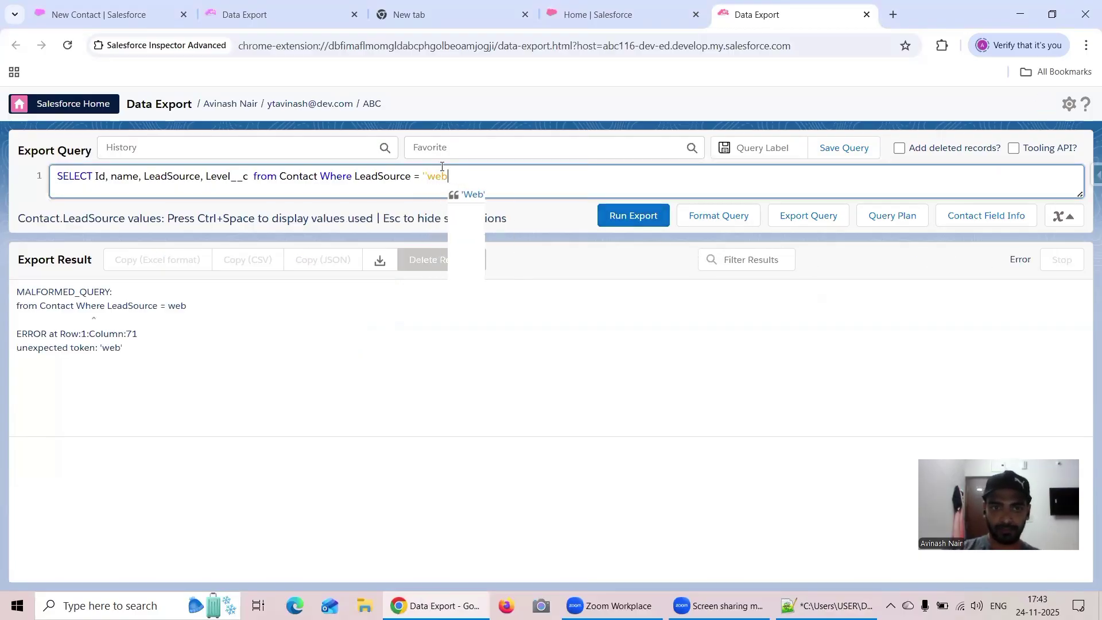
text(')
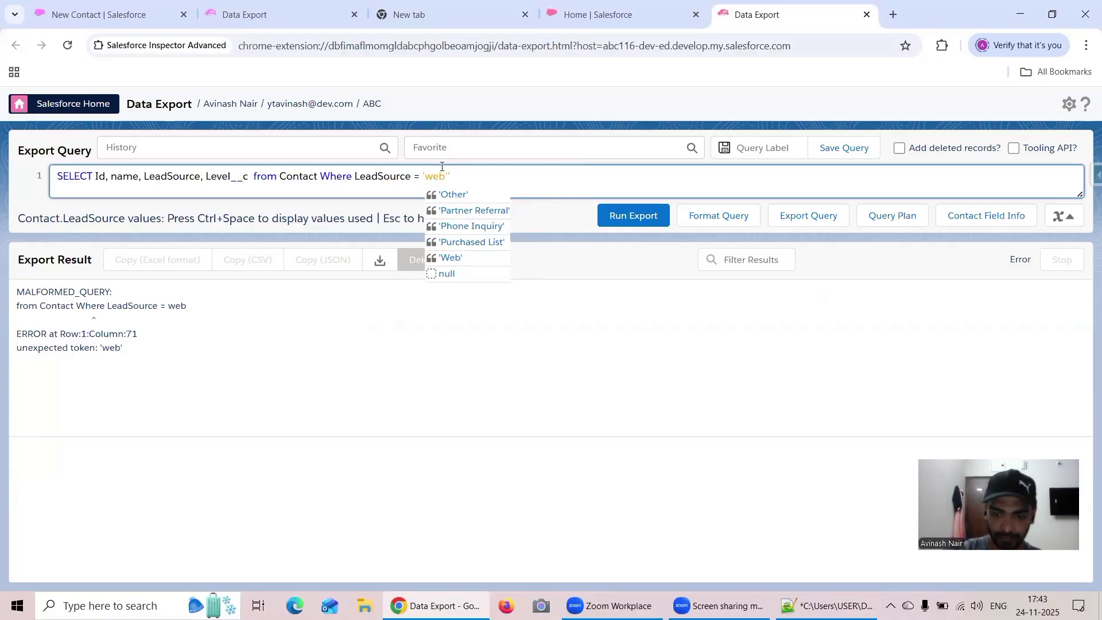
text(')
key(Right)
key(Right)
key(Right)
key(Right)
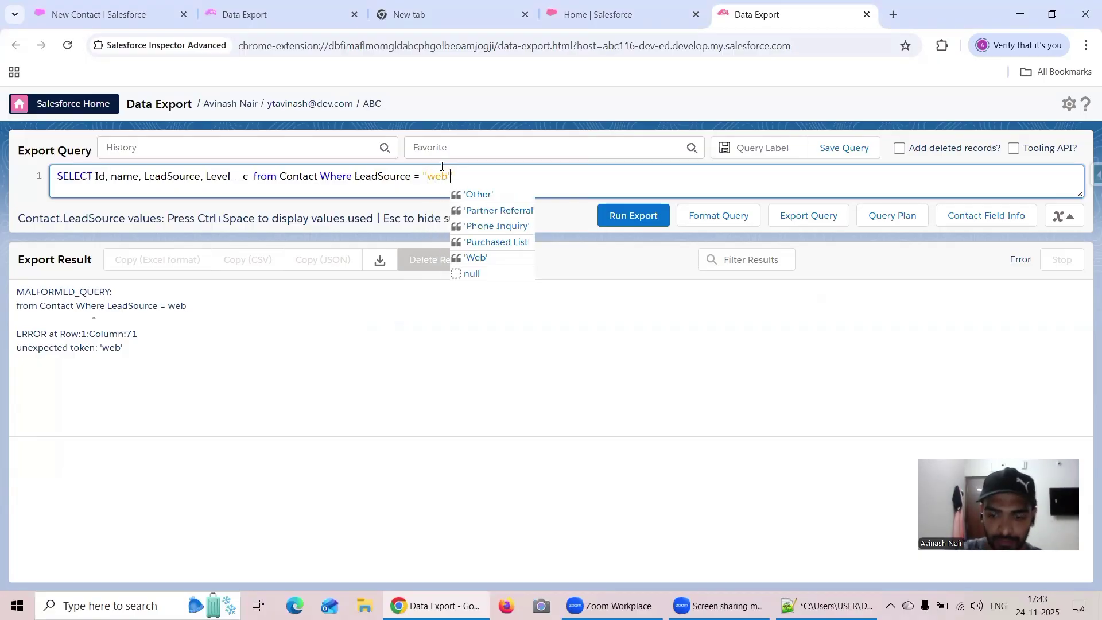
key(BackSpace)
key(Right)
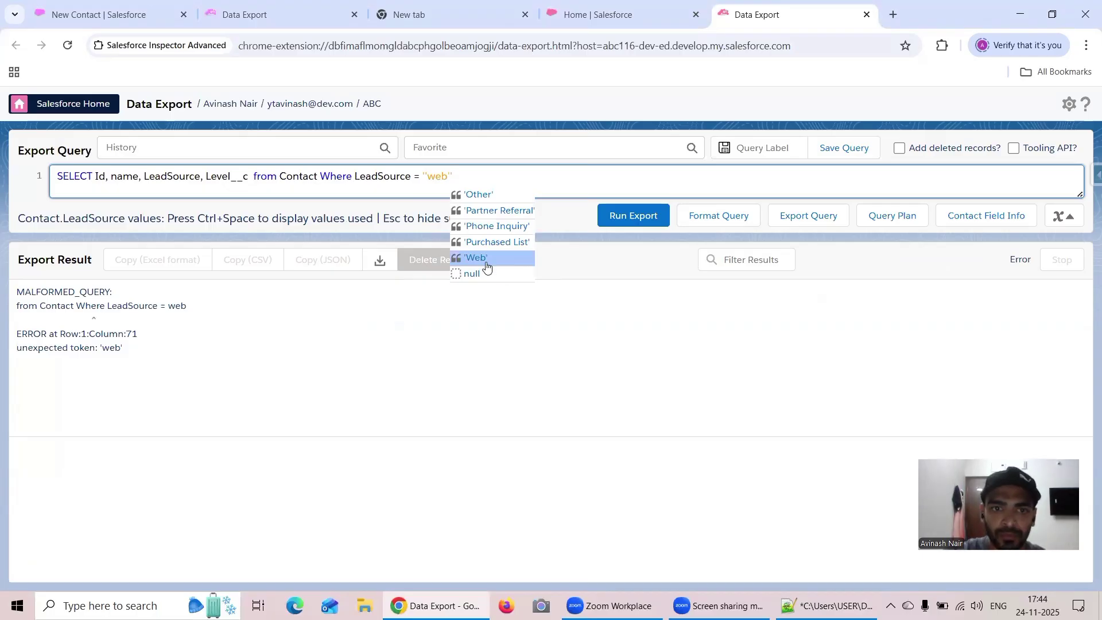
Step: Correct the query filter to LeadSource = 'Web' using the suggested value and run the export
click(477, 258)
click(448, 175)
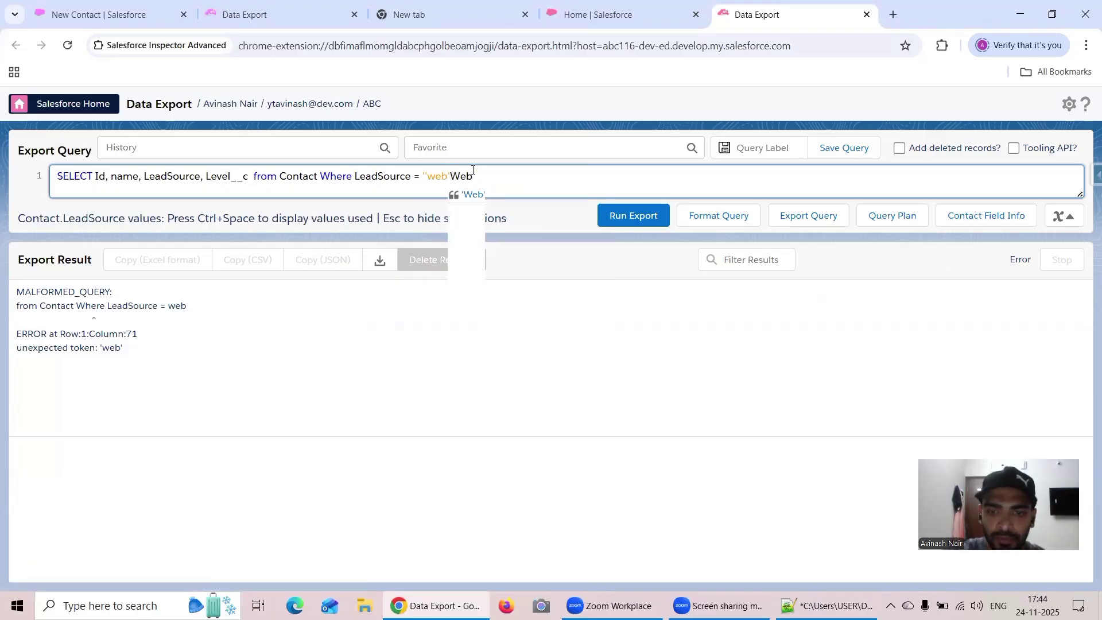
key(BackSpace)
key(BackSpace)
key(BackSpace)
key(BackSpace)
key(BackSpace)
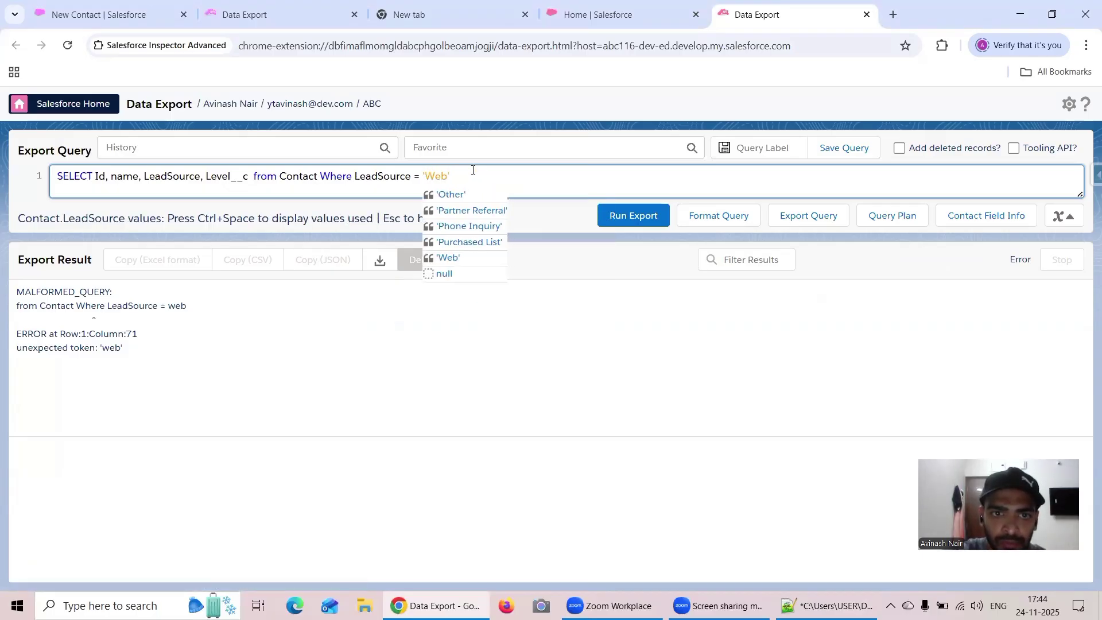
click(631, 216)
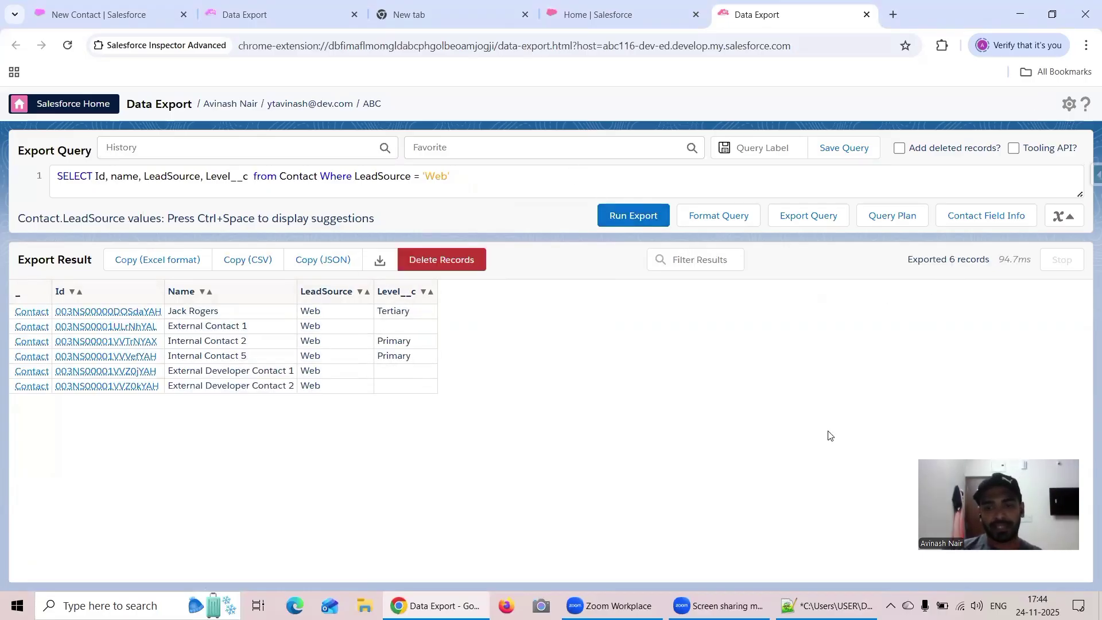
click(826, 605)
click(436, 606)
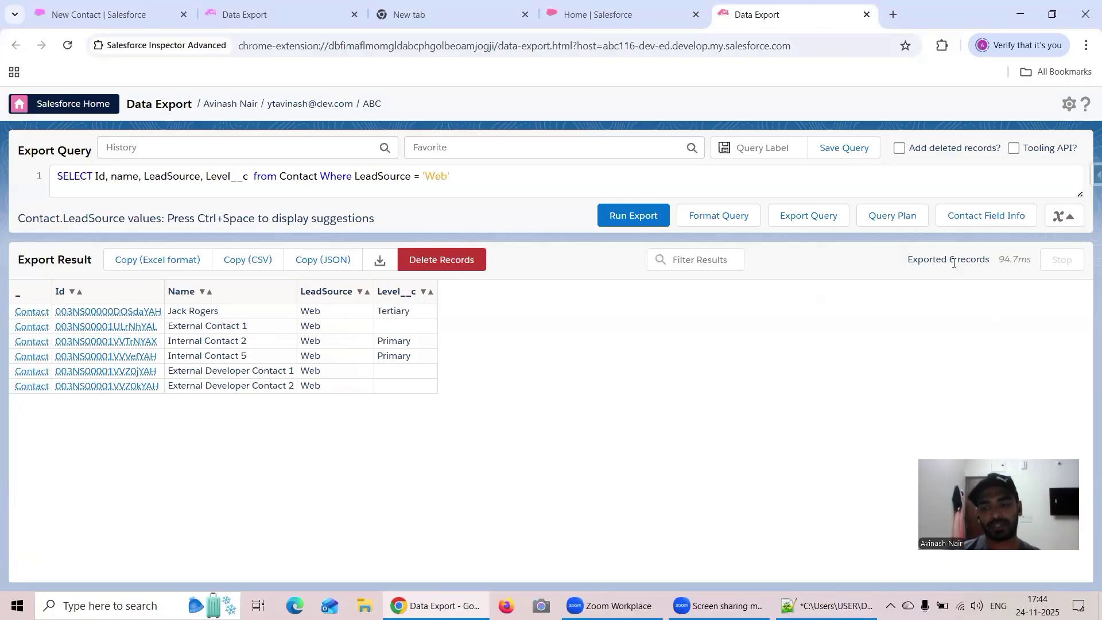
Step: Close the New Contact form in the eacom16-dev-ed org and launch Analytics Studio
click(121, 10)
click(840, 104)
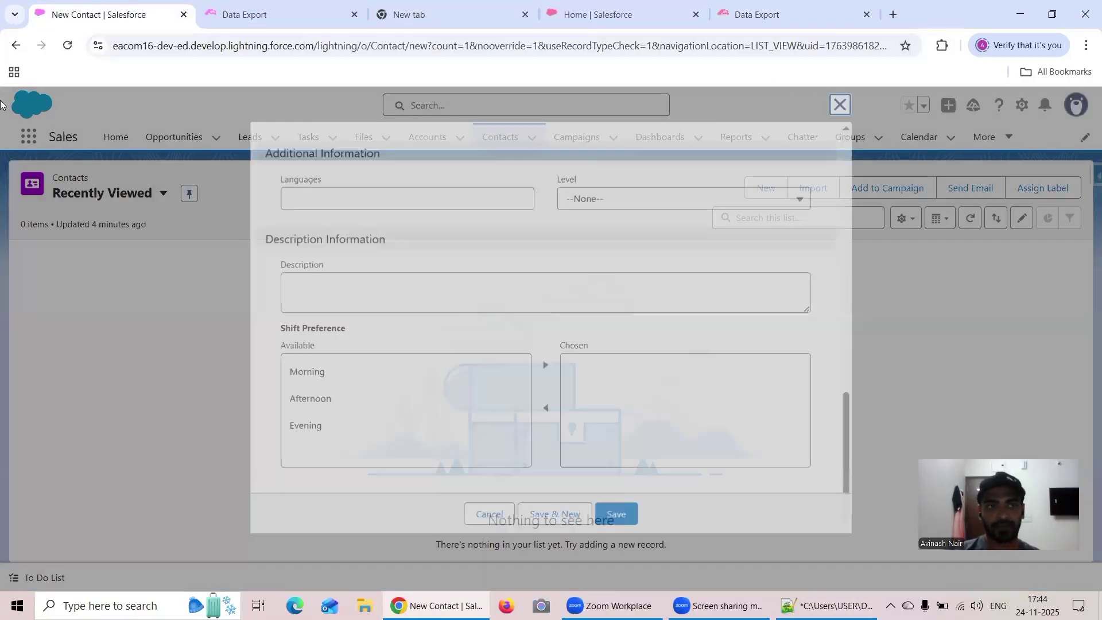
click(30, 138)
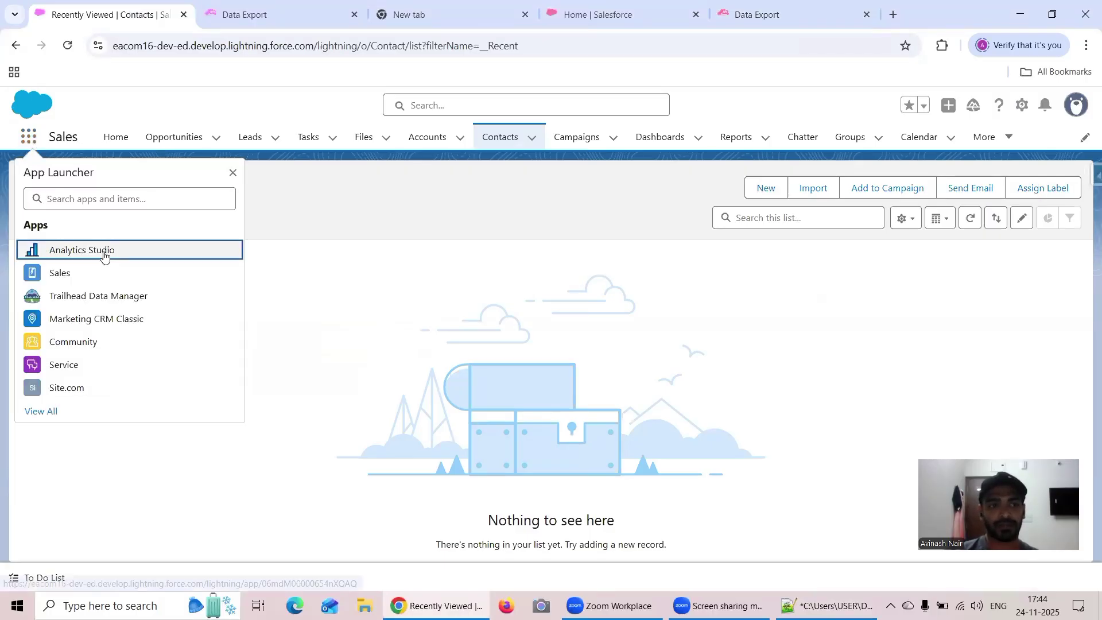
click(104, 255)
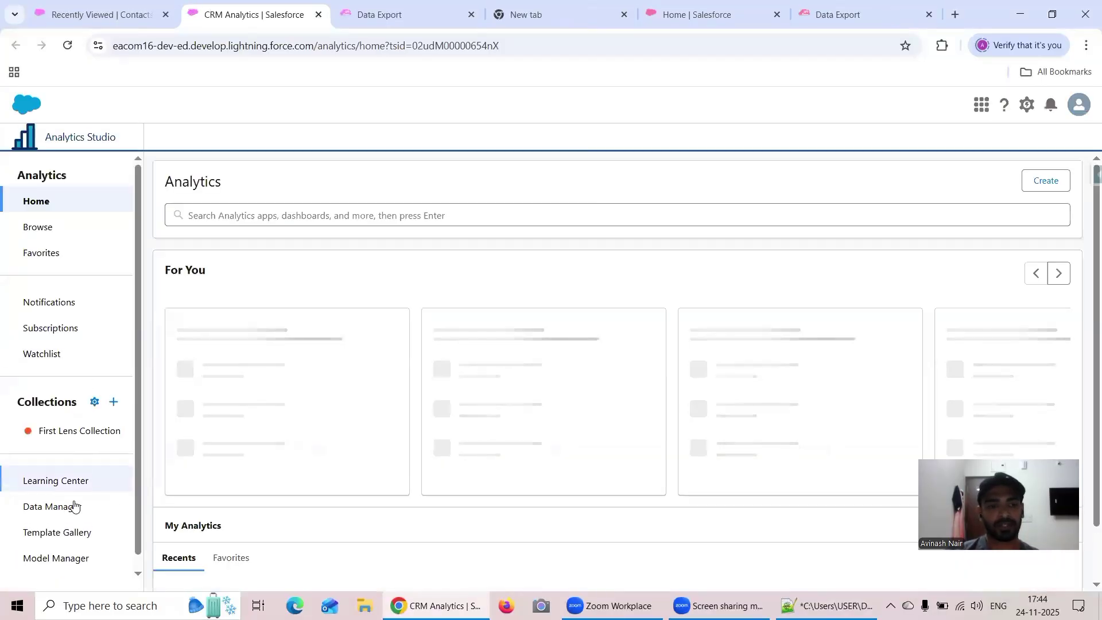
Step: Open the Data Manager's dataflow management view and go to its Connect page
click(73, 505)
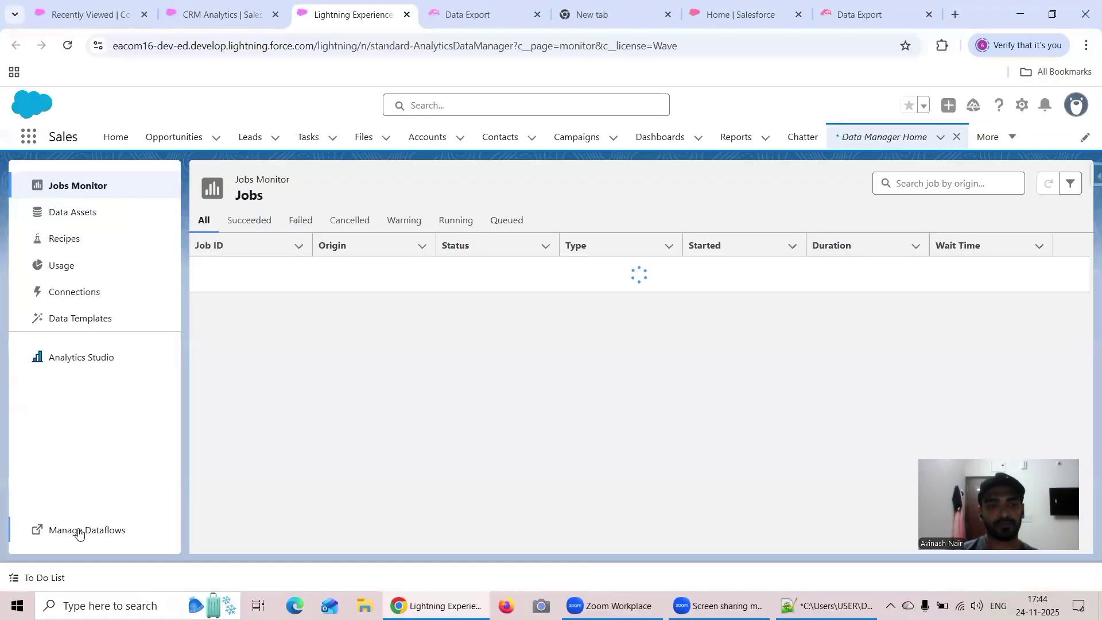
click(74, 528)
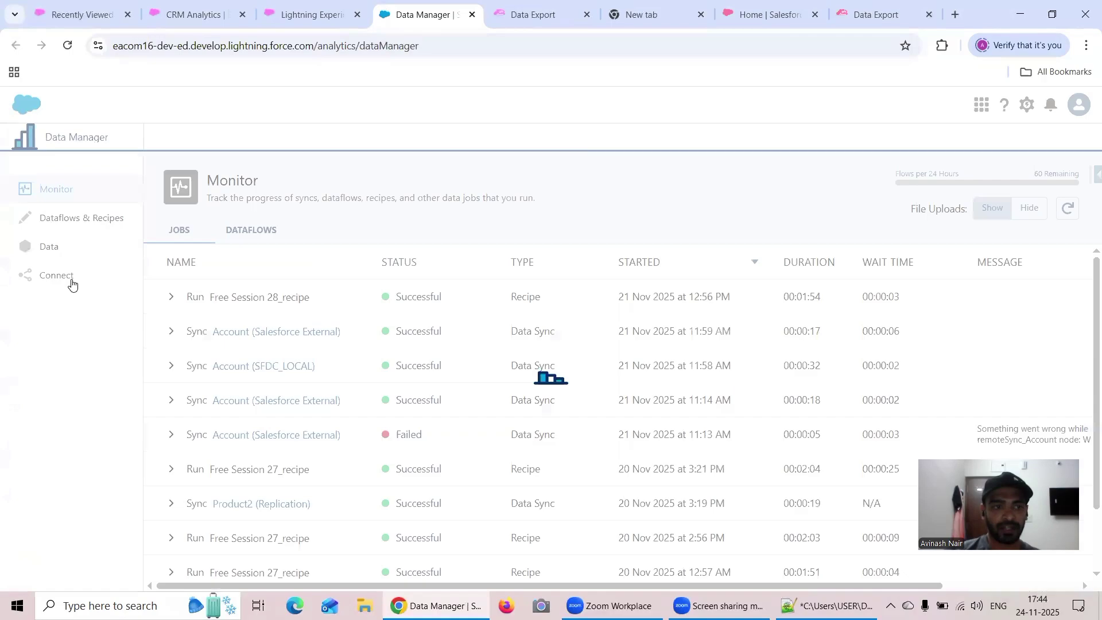
click(70, 278)
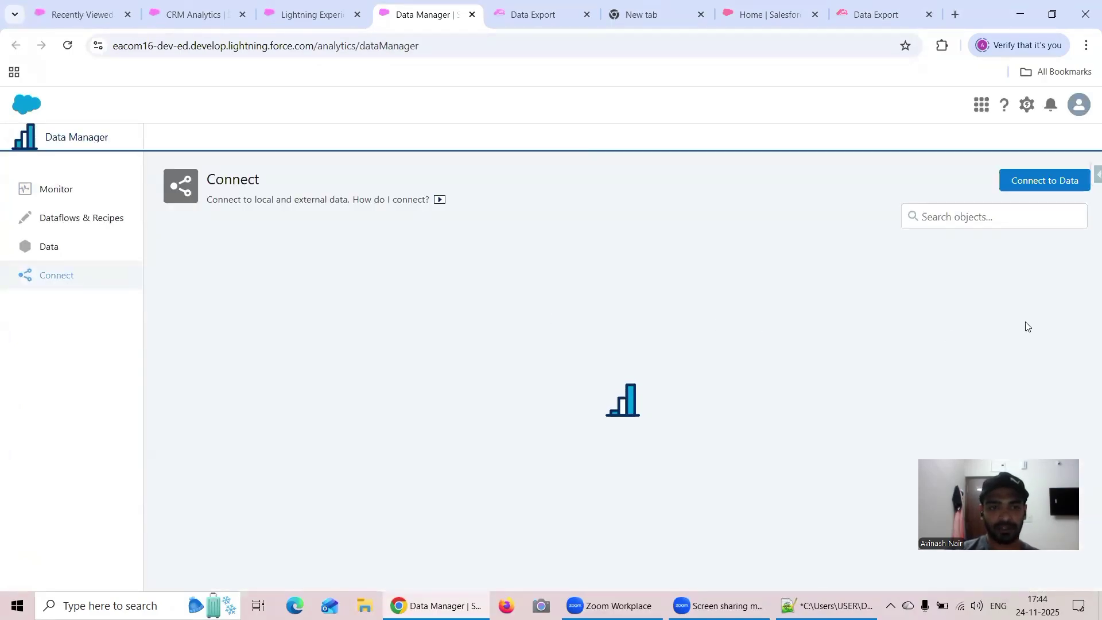
Step: Run a data sync for the Contact object of the SFDC_LOCAL connection
scroll(755, 376, down, 2)
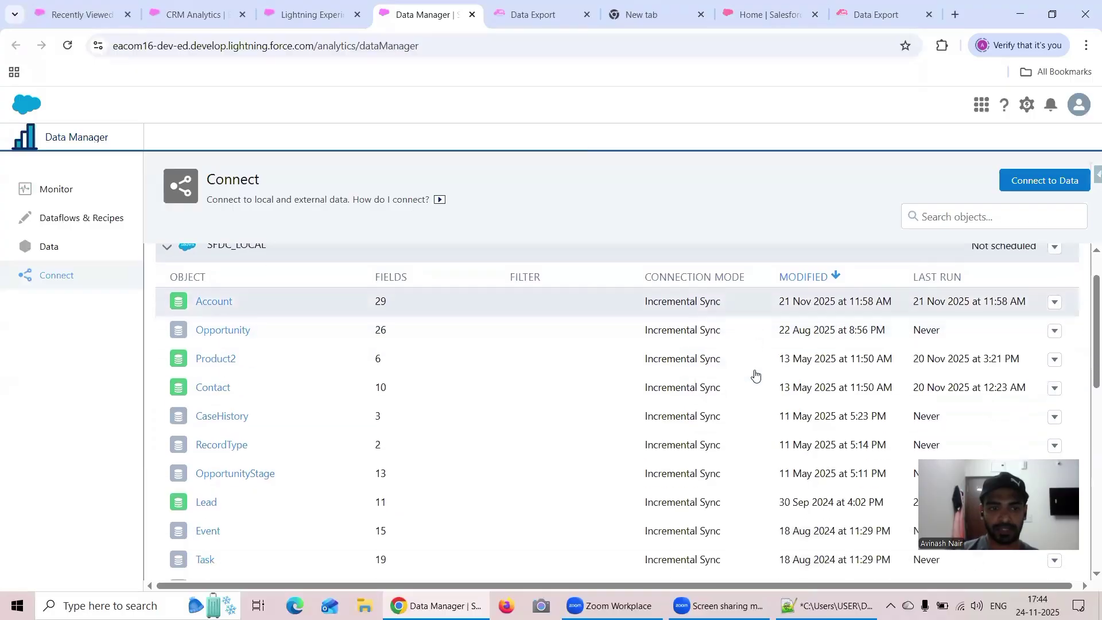
click(1054, 372)
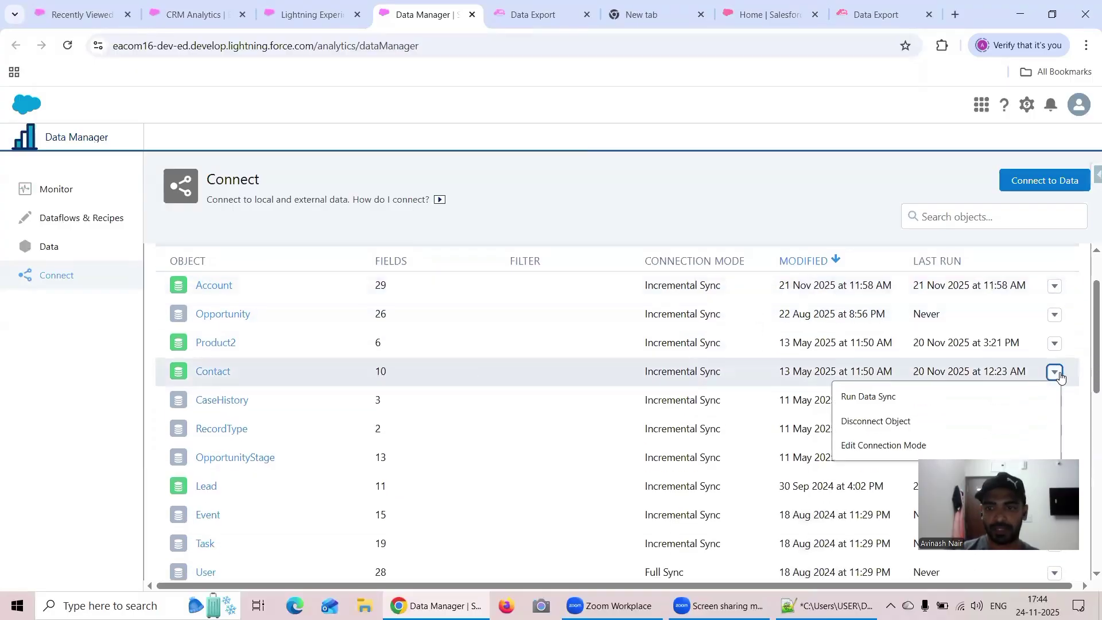
click(929, 397)
click(907, 370)
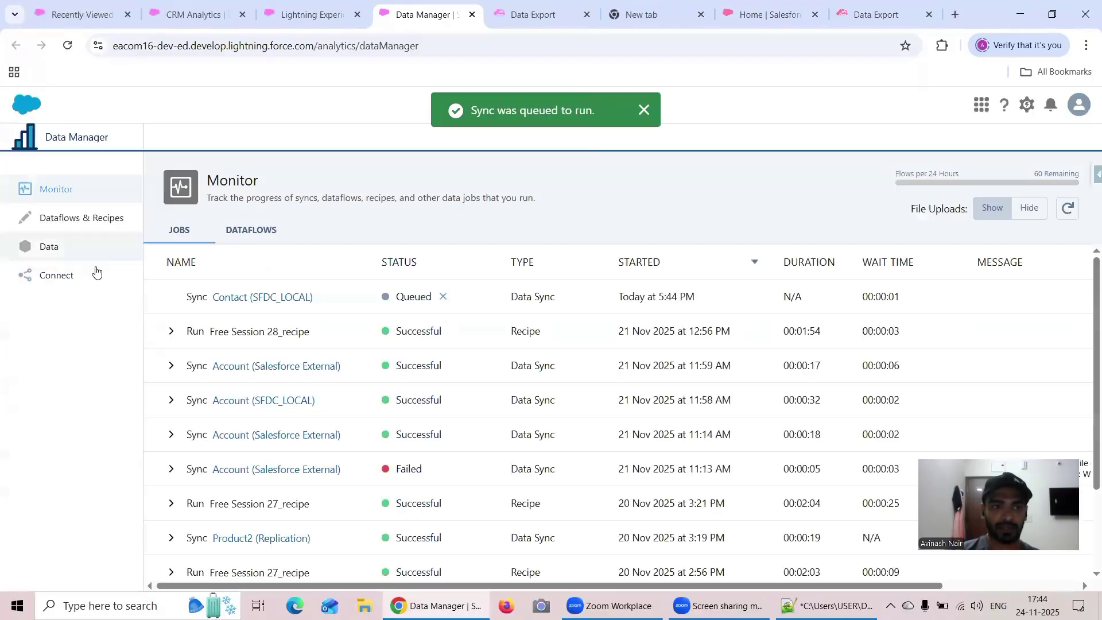
Step: Return to the input connections and run a data sync for the Contact object of the Salesforce External connection
click(92, 274)
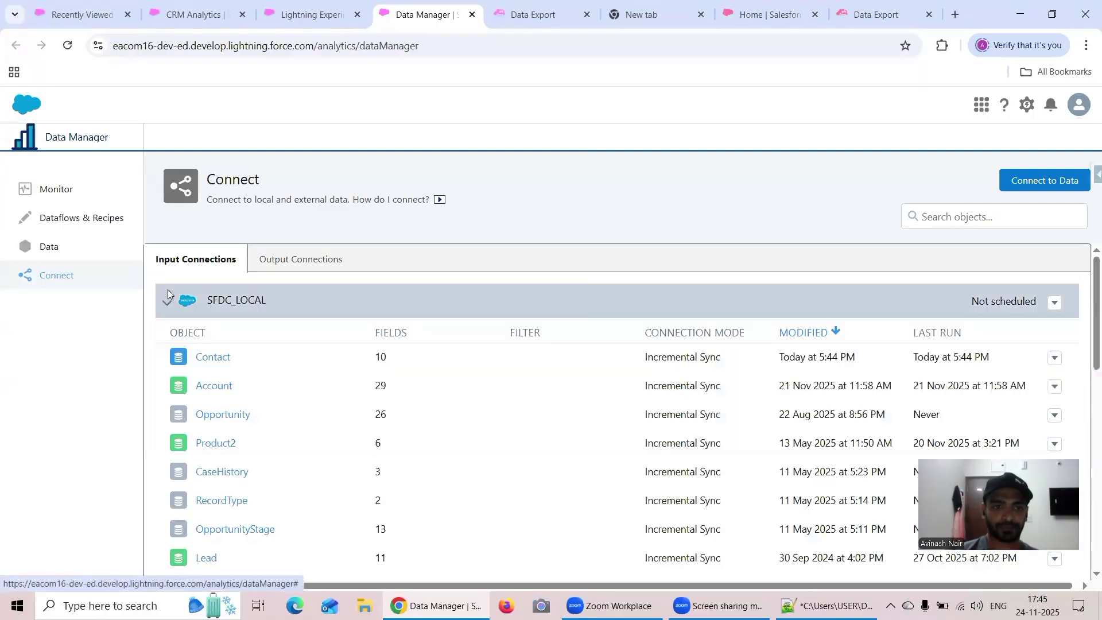
click(166, 301)
click(167, 334)
click(170, 371)
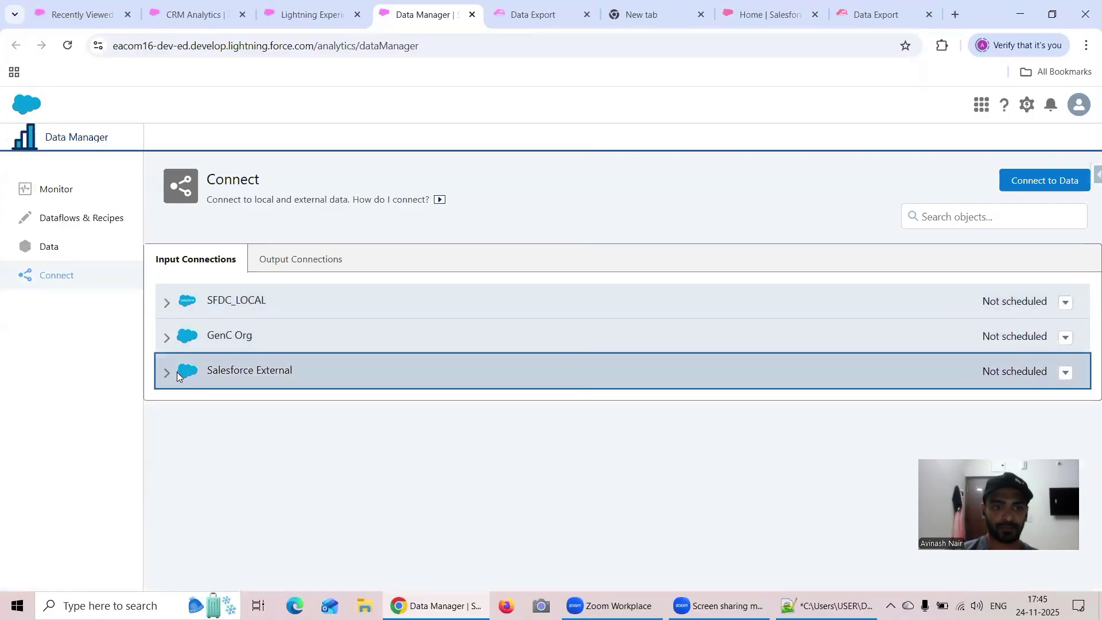
click(165, 372)
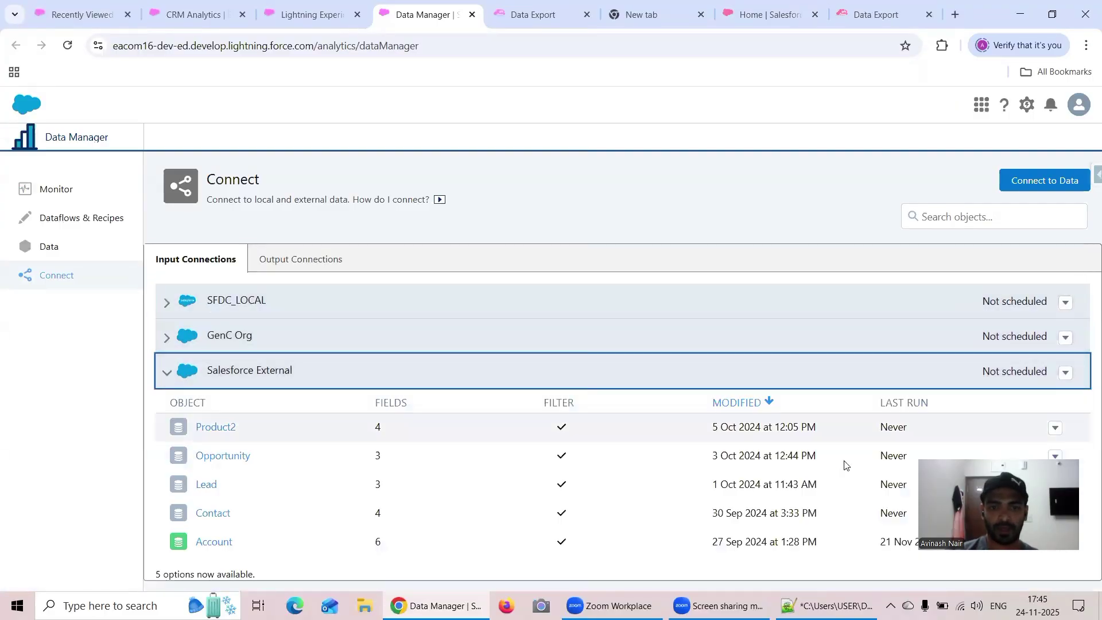
drag(962, 507, 926, 268)
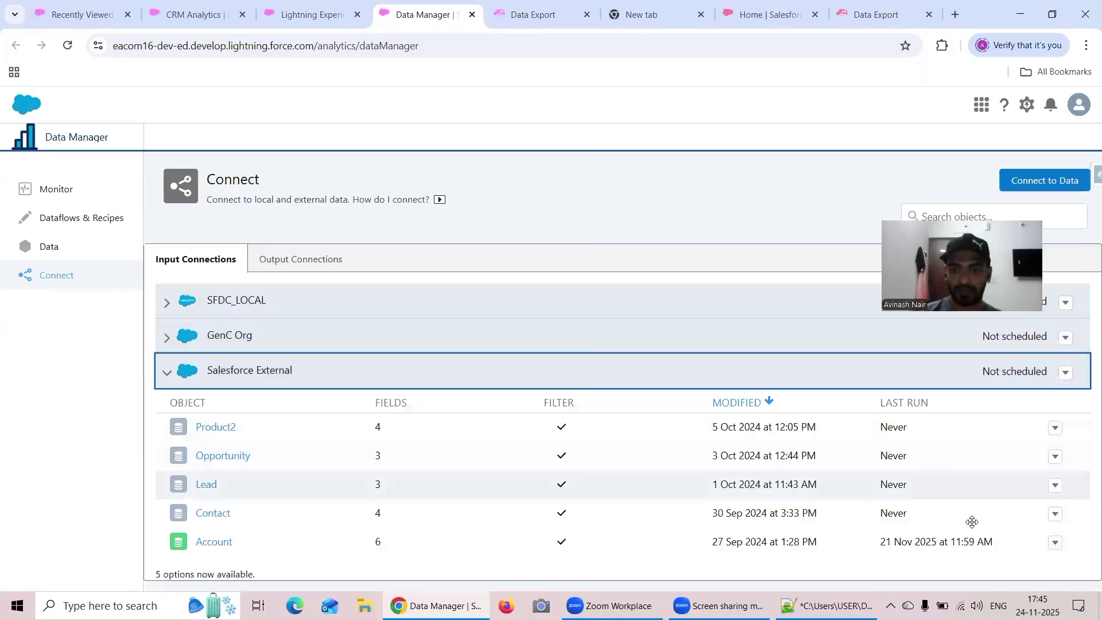
click(1055, 514)
click(919, 466)
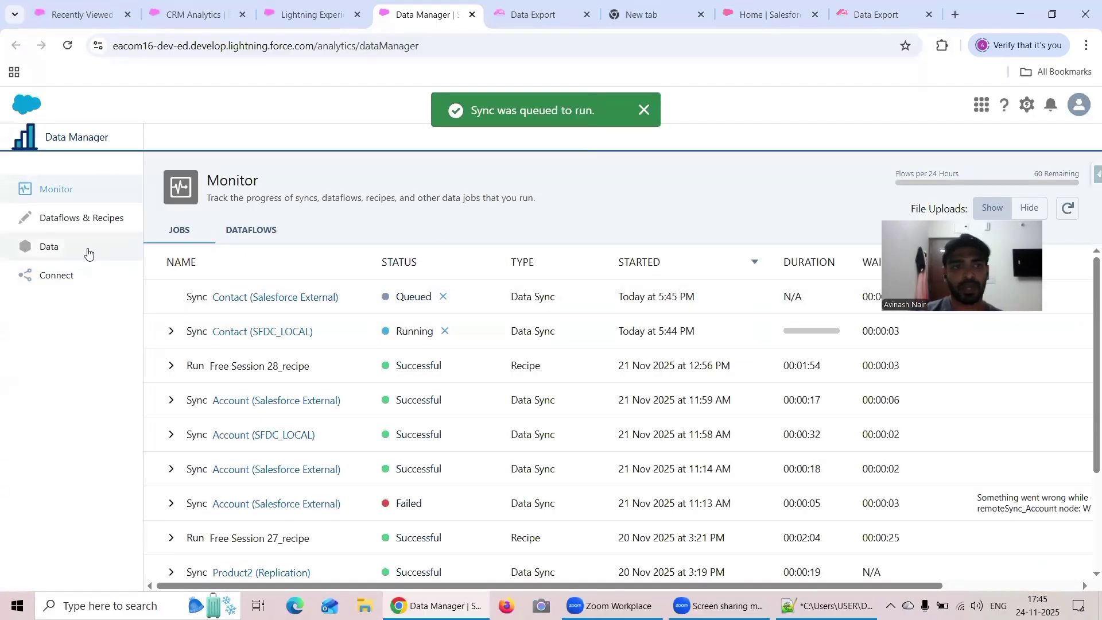
Step: Open the Free Session 28 recipe and filter the data offered as new input to Salesforce Objects only
click(81, 218)
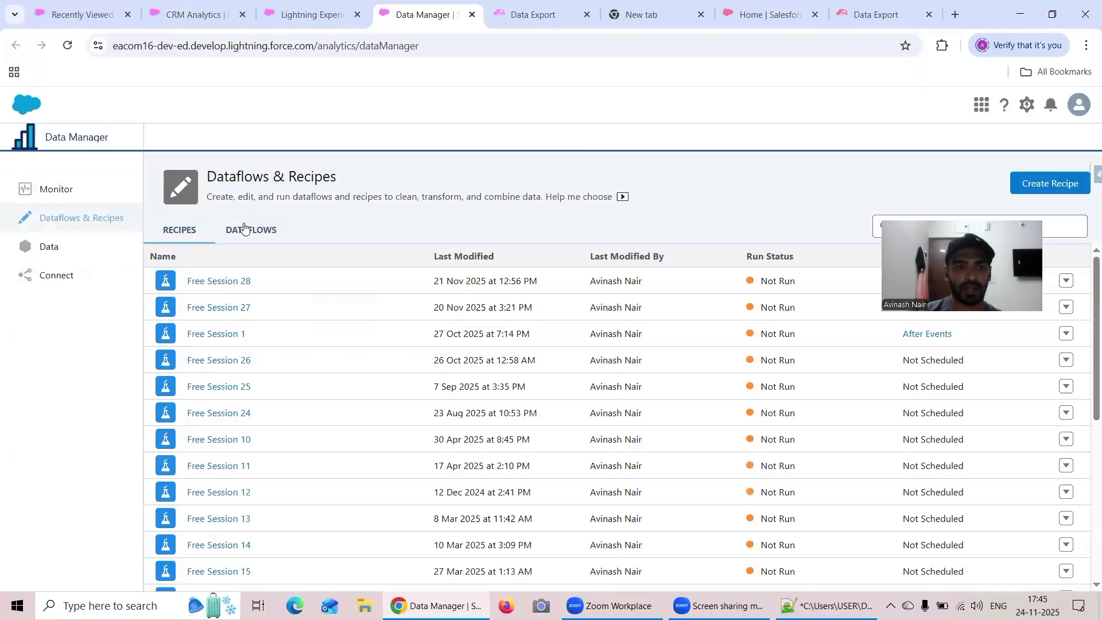
click(236, 284)
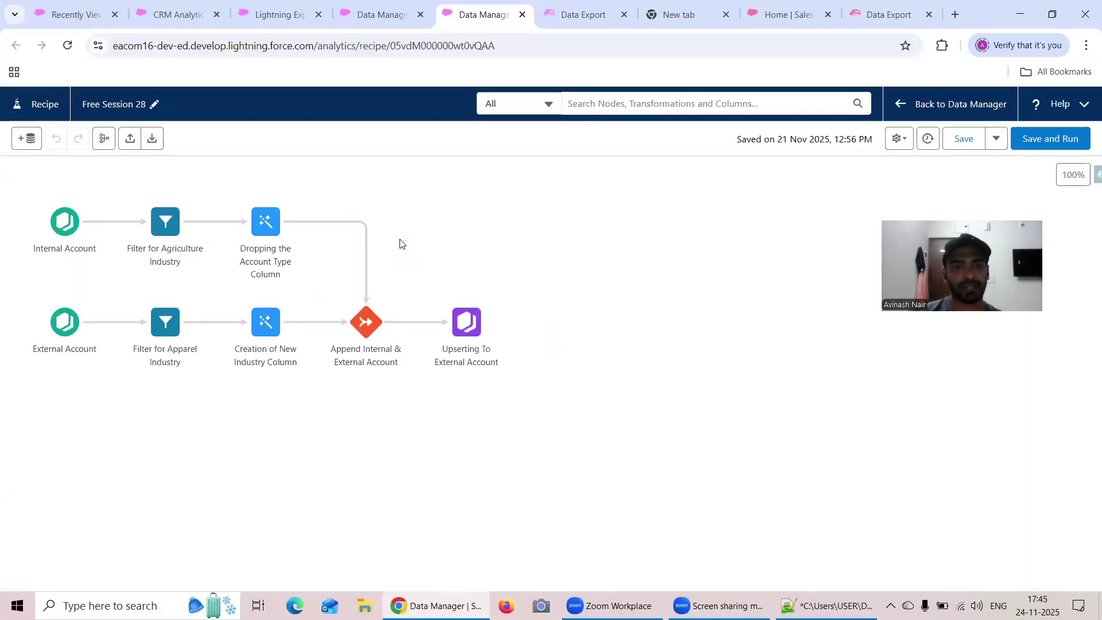
click(34, 145)
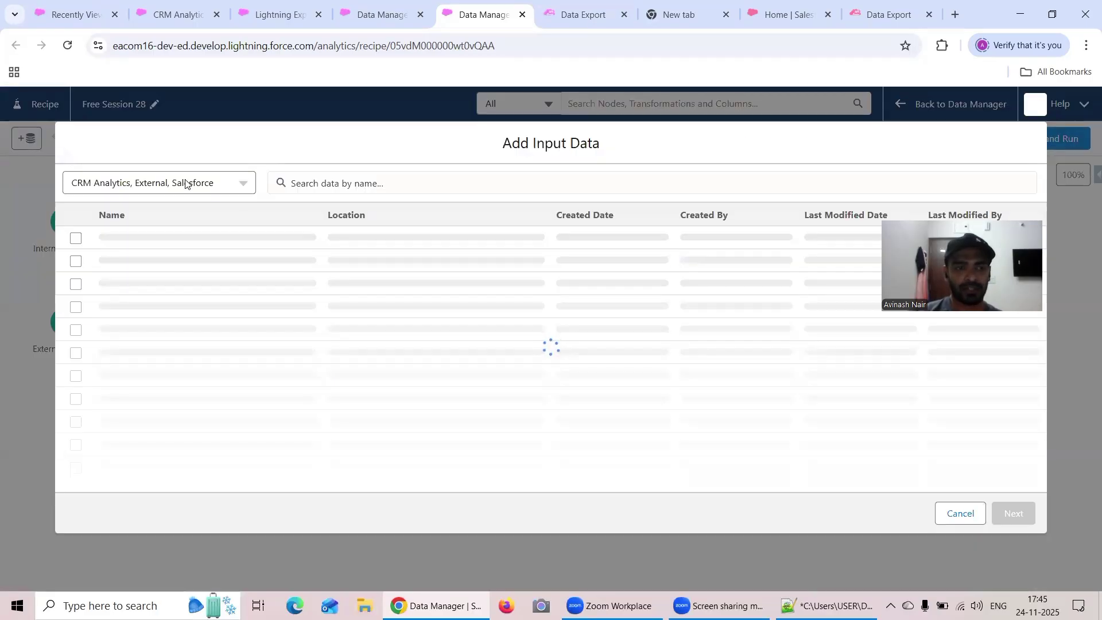
click(184, 182)
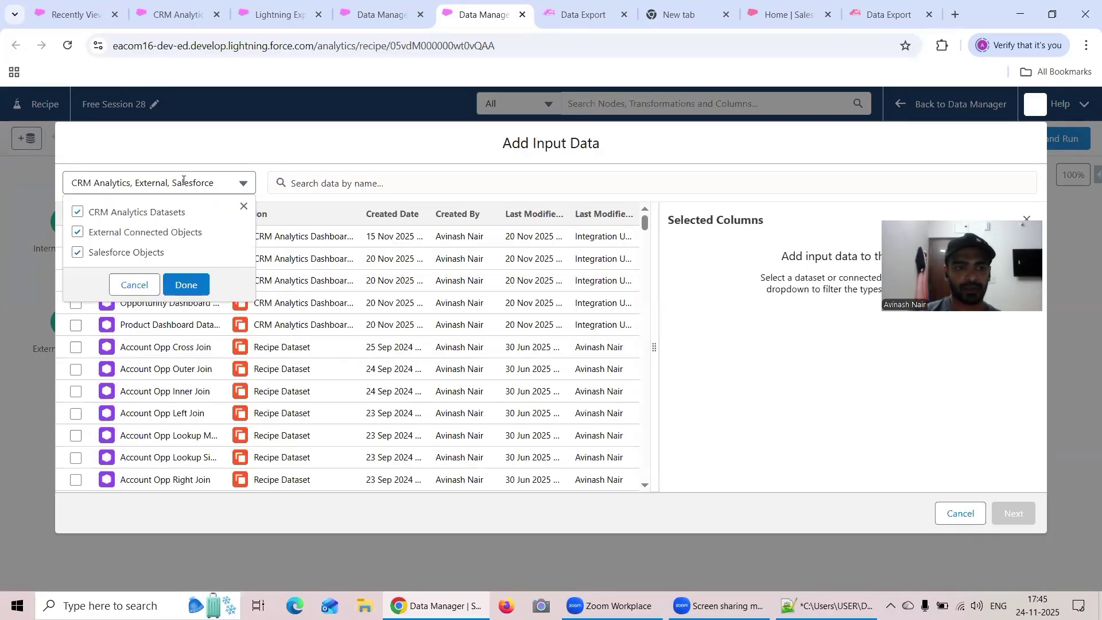
click(132, 235)
click(137, 212)
click(185, 285)
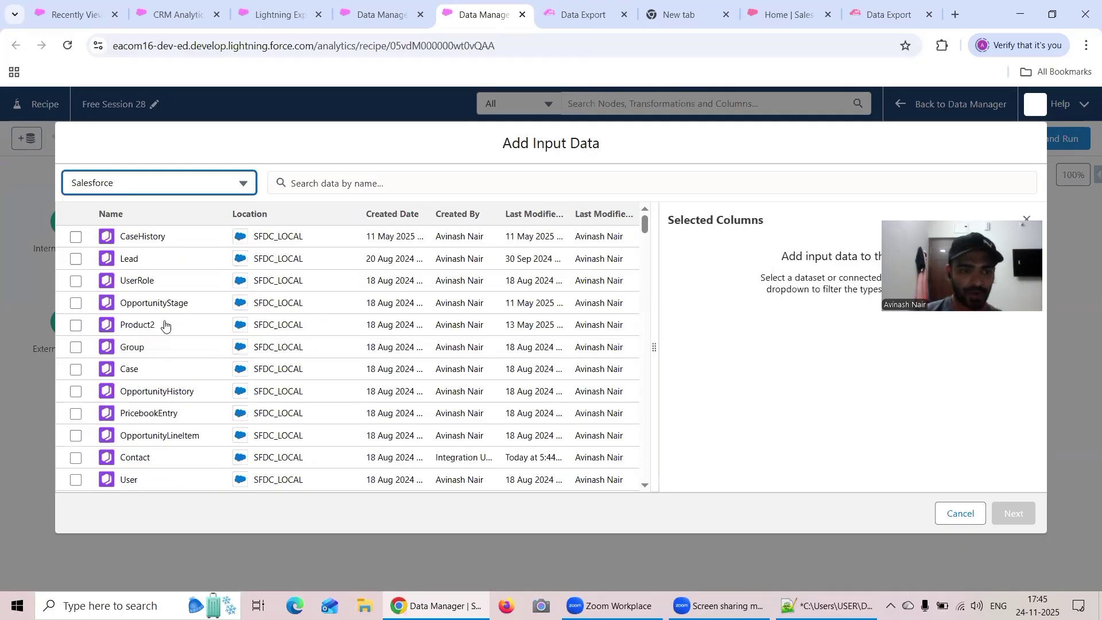
Step: Add the SFDC_LOCAL Contact object as recipe input with only the Name and Lead Source columns
click(77, 460)
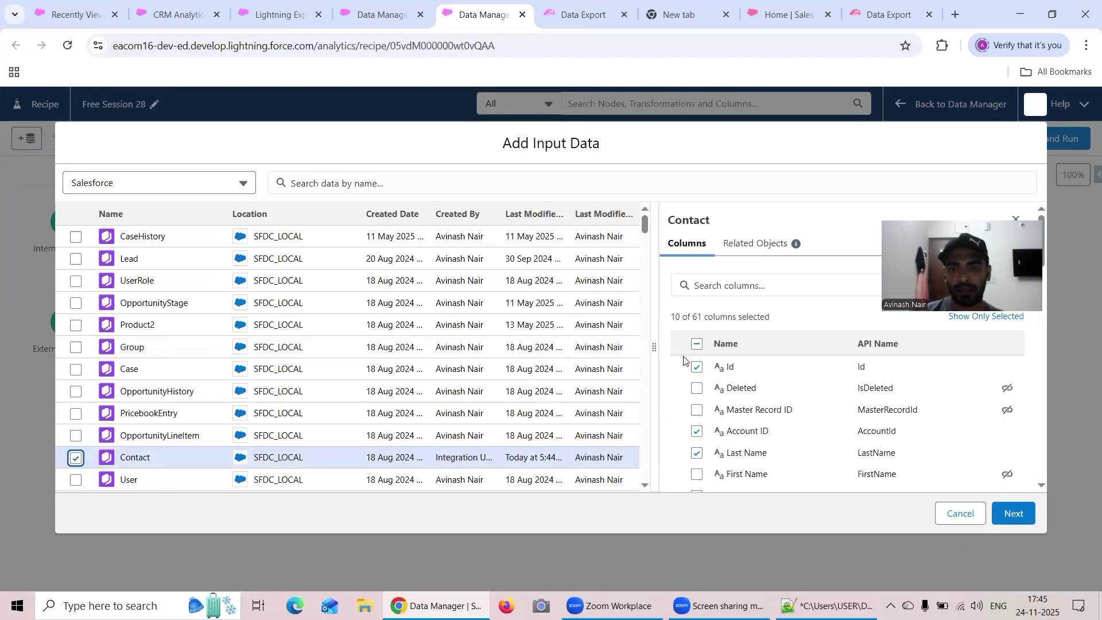
click(697, 344)
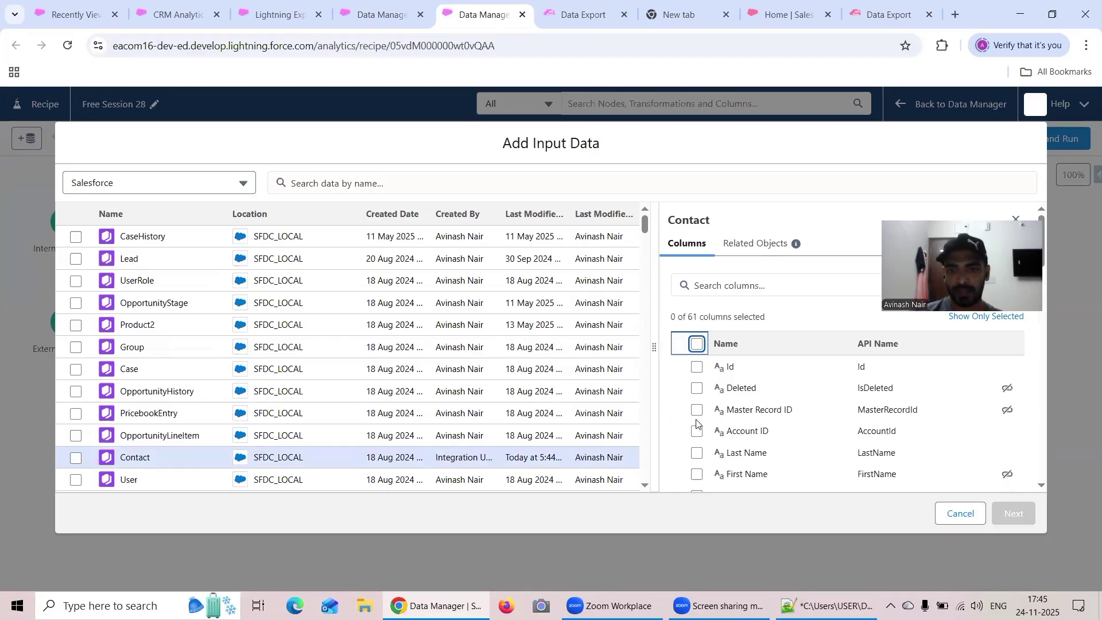
scroll(771, 409, down, 1)
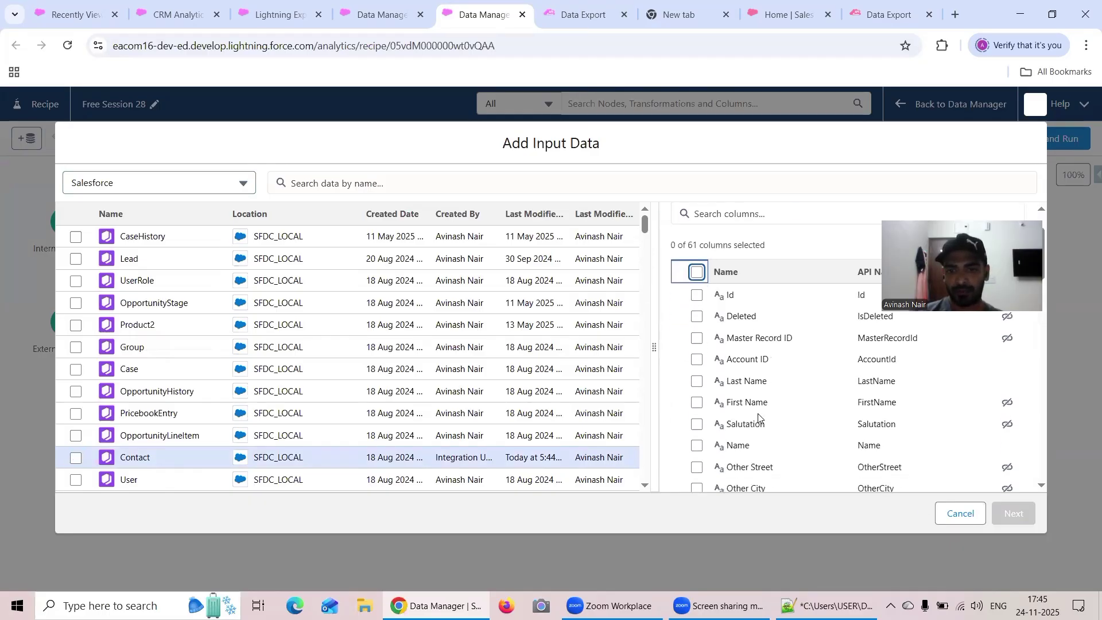
click(696, 446)
scroll(769, 401, down, 2)
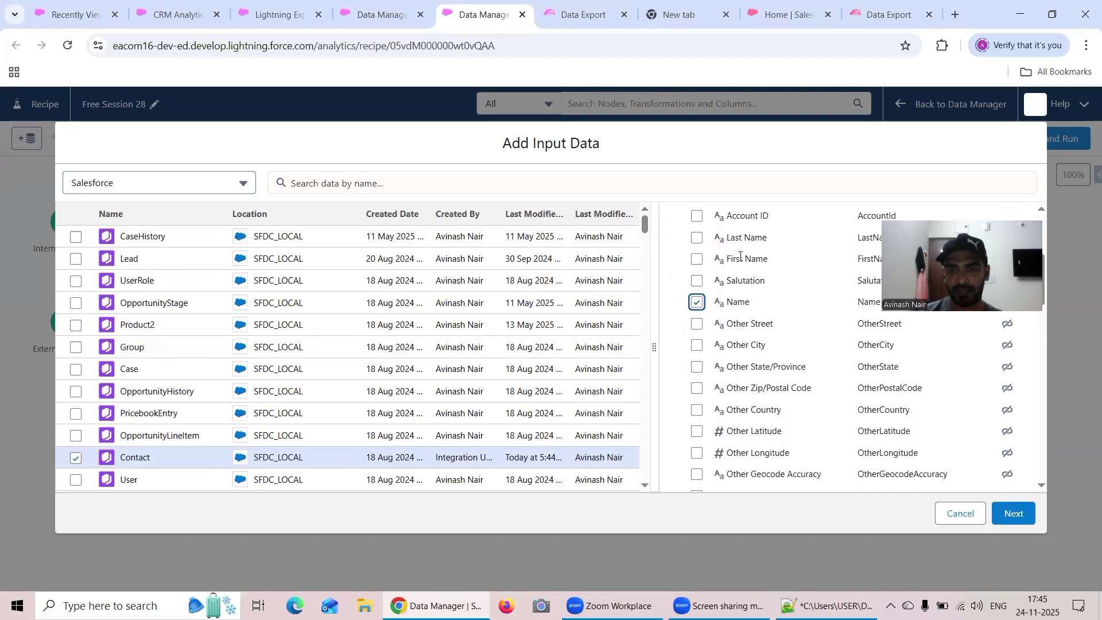
scroll(740, 257, up, 3)
click(730, 288)
text(L)
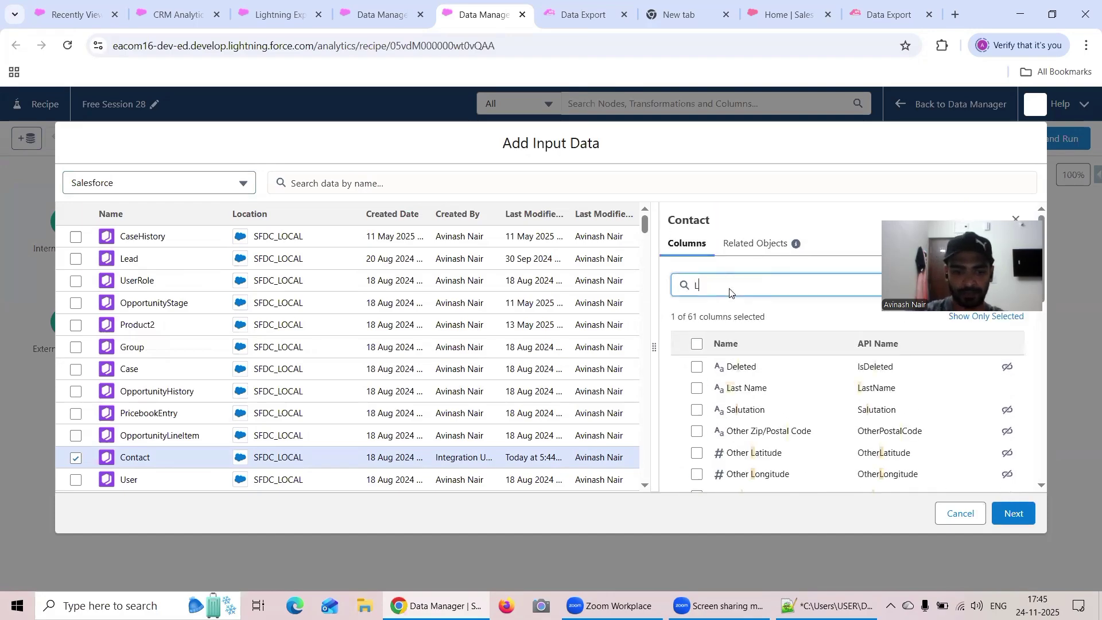
text(ea)
click(696, 367)
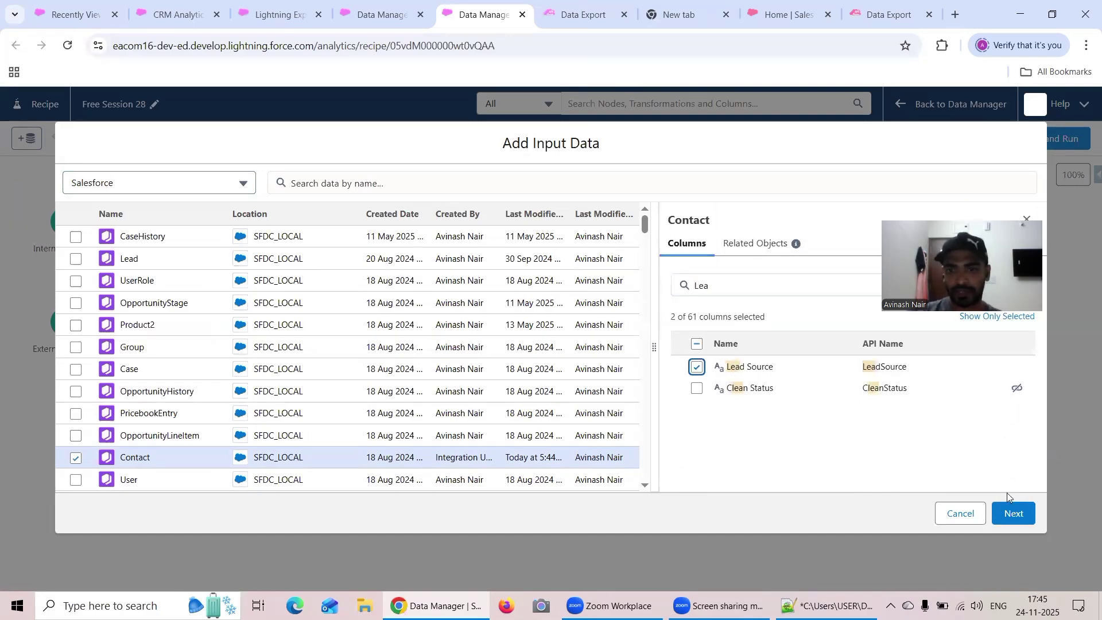
click(1011, 513)
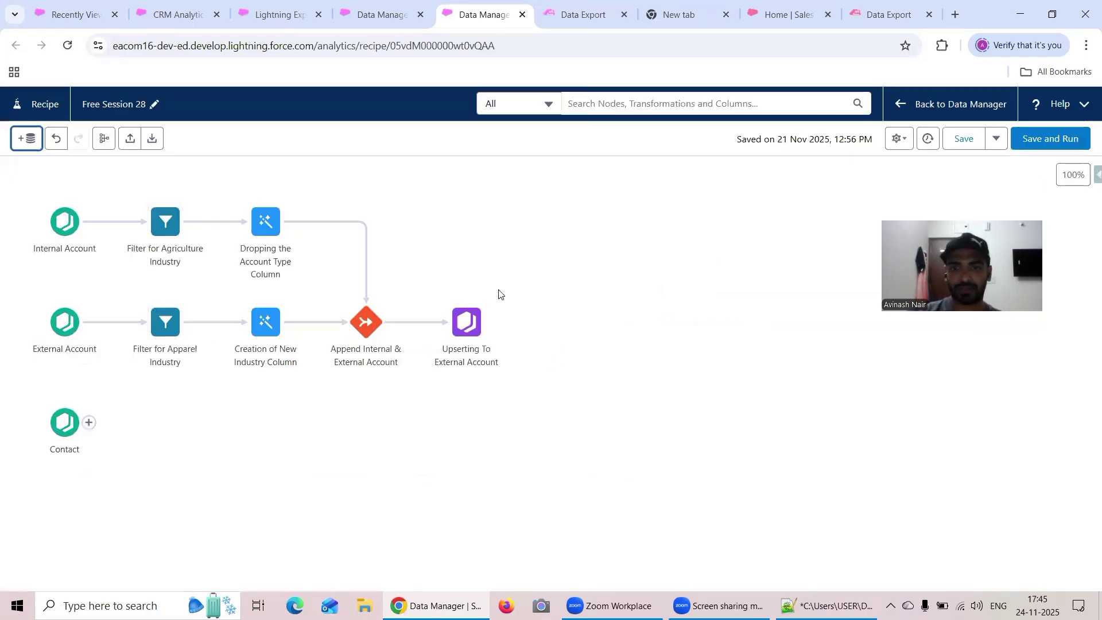
Step: Add a Filter node after the new Contact input
click(88, 422)
click(64, 408)
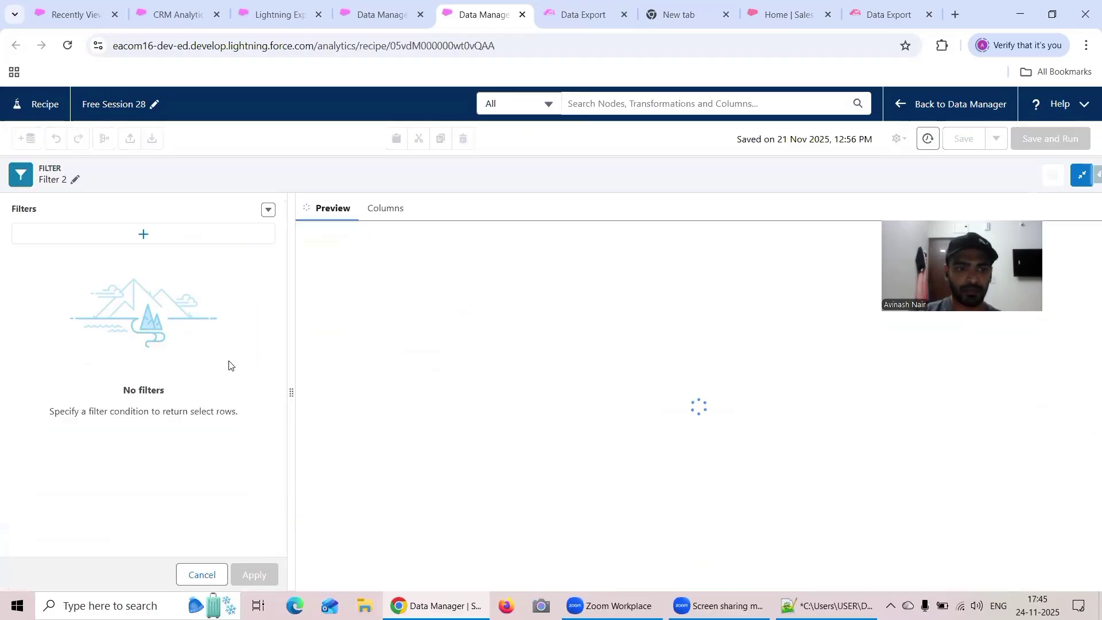
click(143, 234)
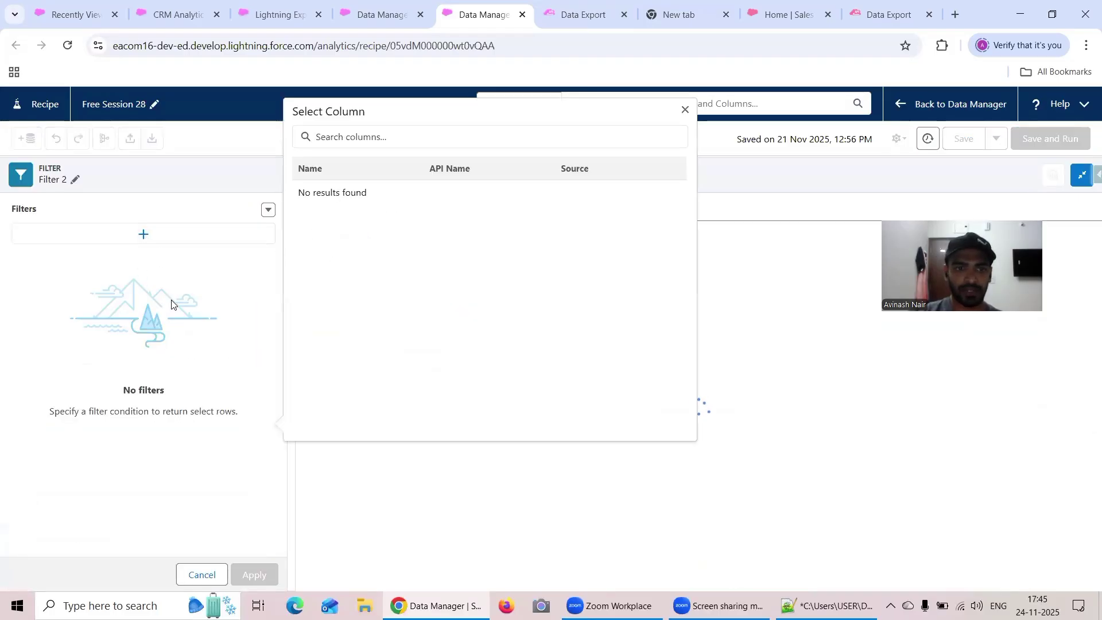
click(321, 213)
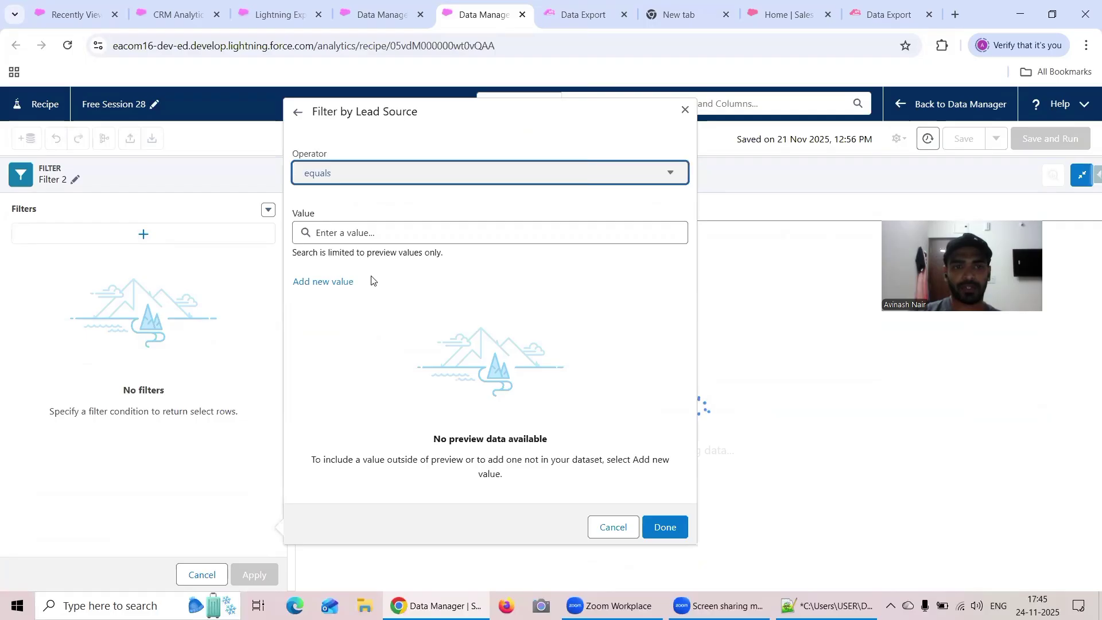
click(607, 528)
Step: Filter the local contacts to Lead Source equals Web and apply the condition
click(175, 236)
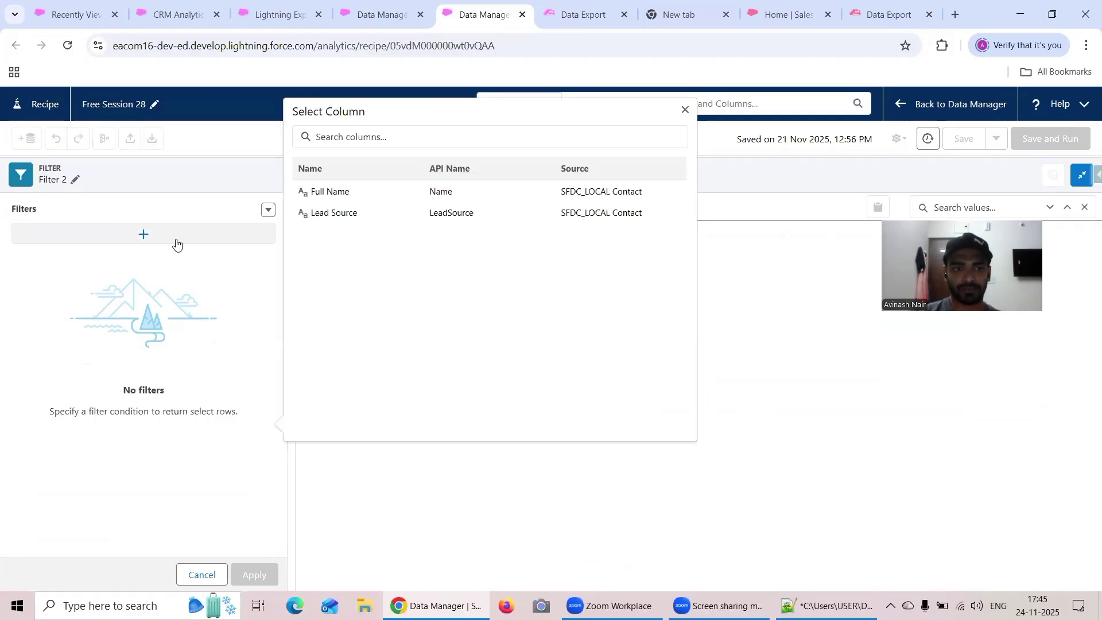
click(371, 215)
click(349, 371)
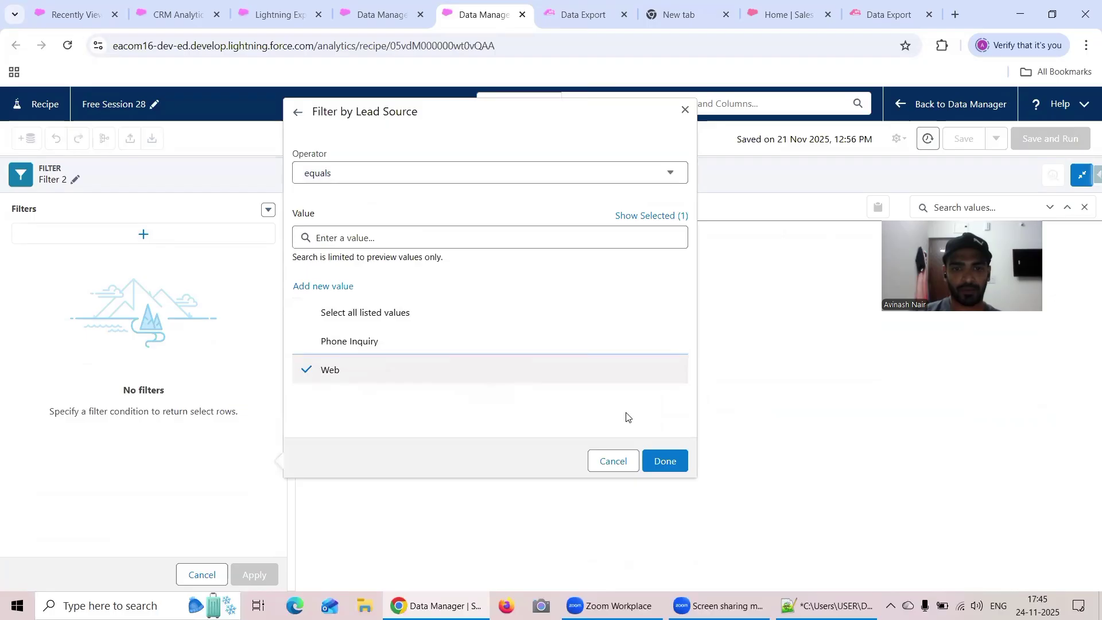
click(663, 457)
click(267, 575)
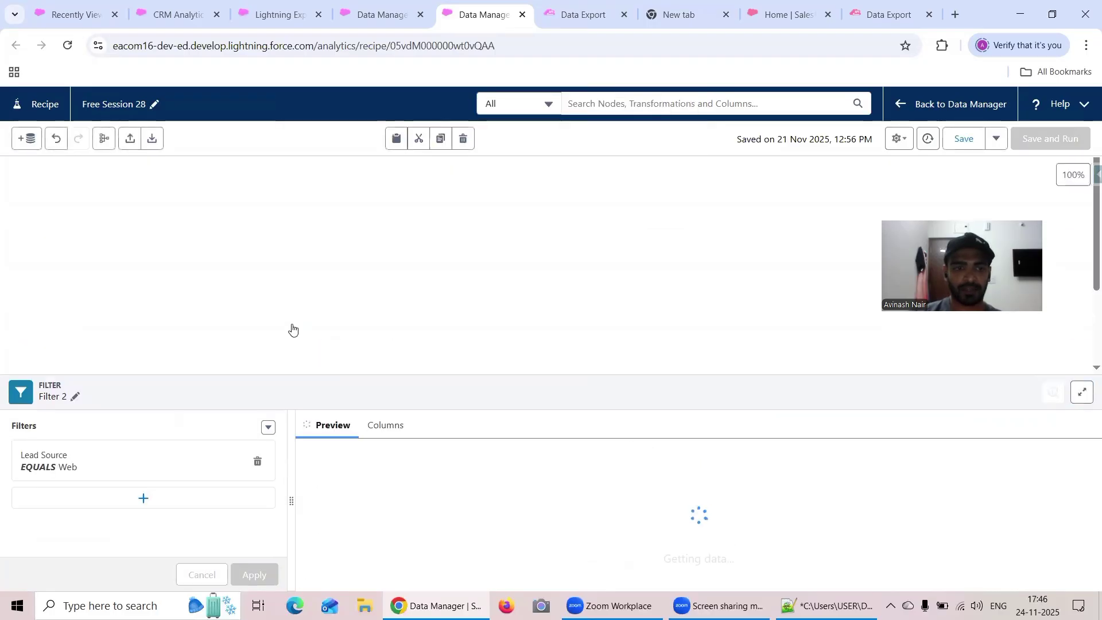
Step: Start adding another input to the recipe and limit the offered data to External Connected Objects
click(27, 138)
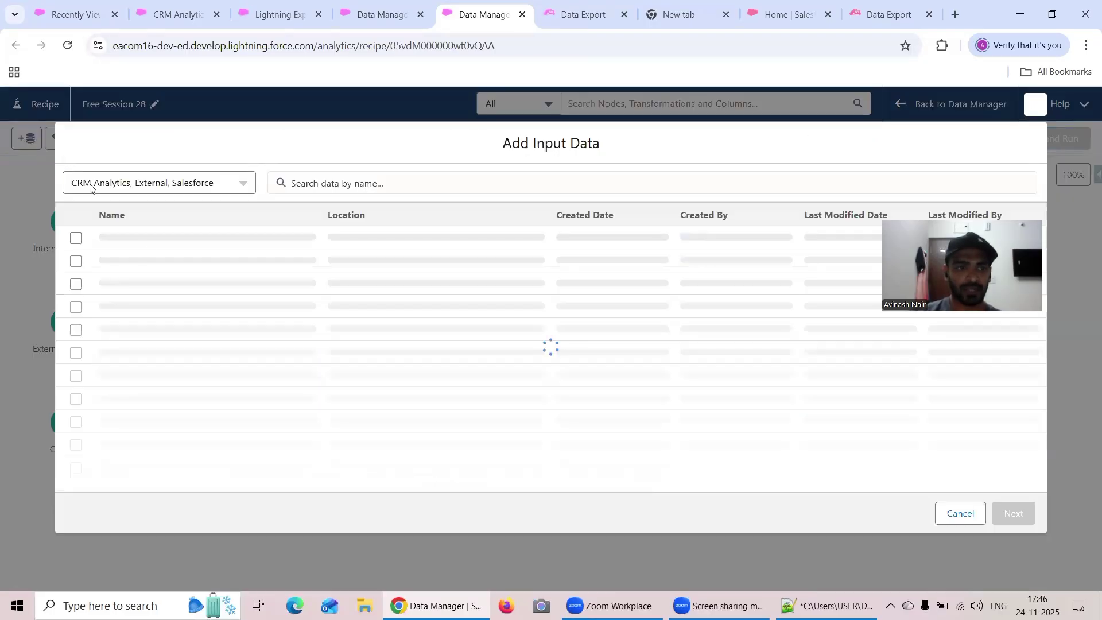
click(150, 183)
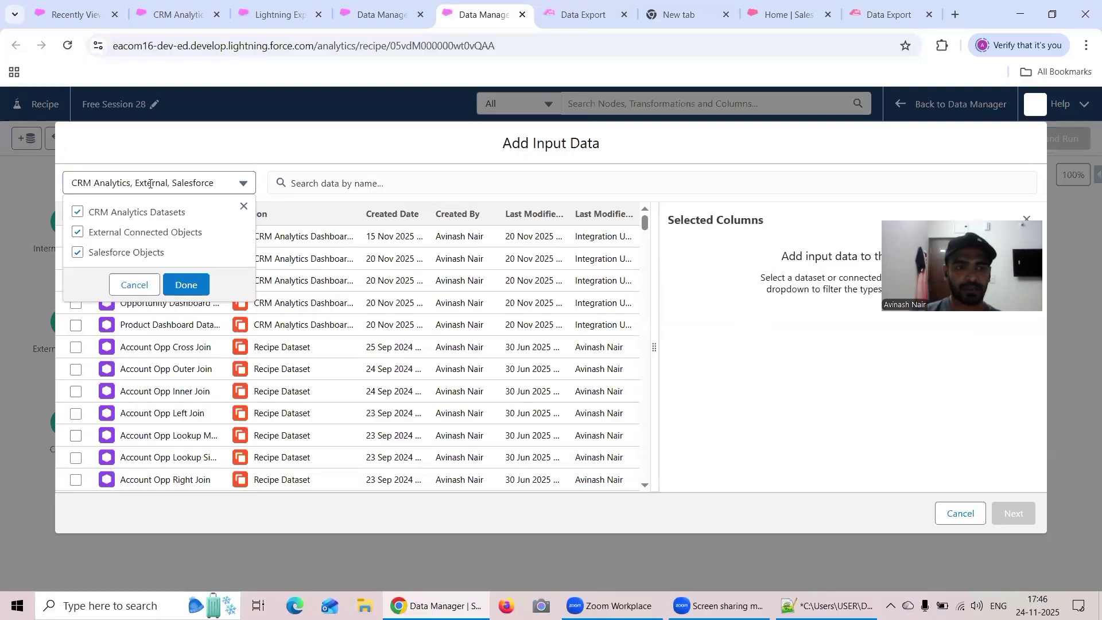
click(165, 213)
click(80, 254)
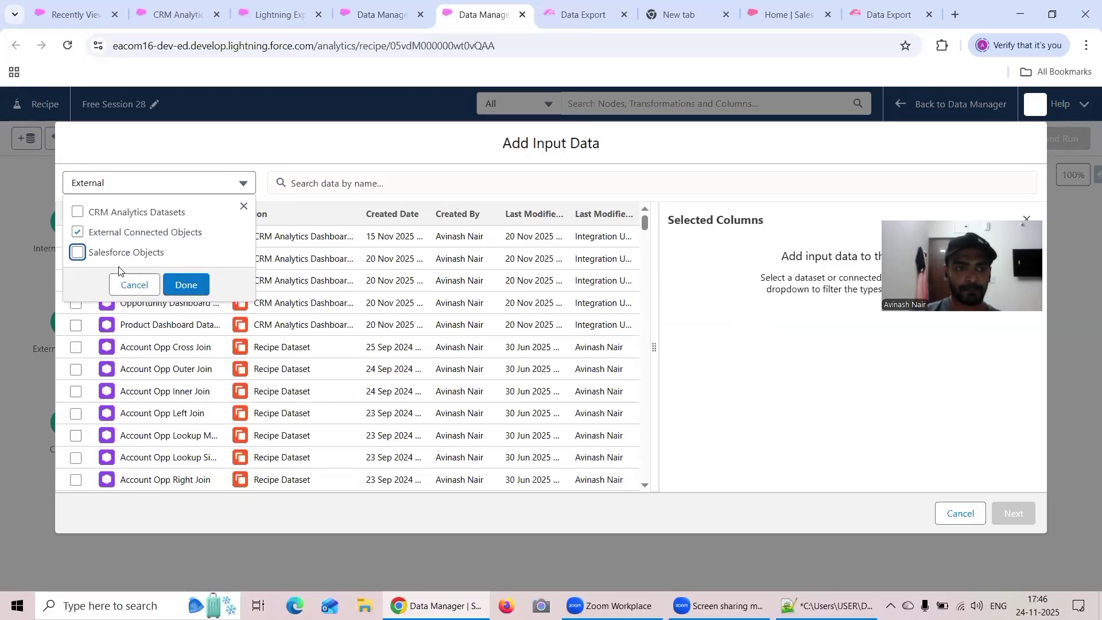
click(185, 285)
click(581, 16)
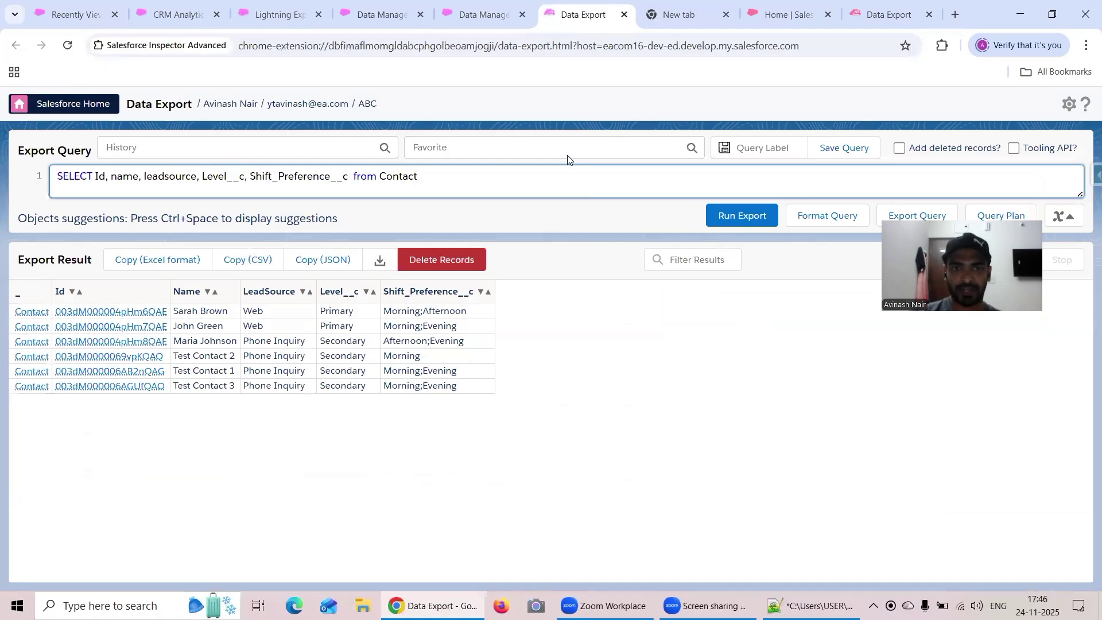
click(463, 25)
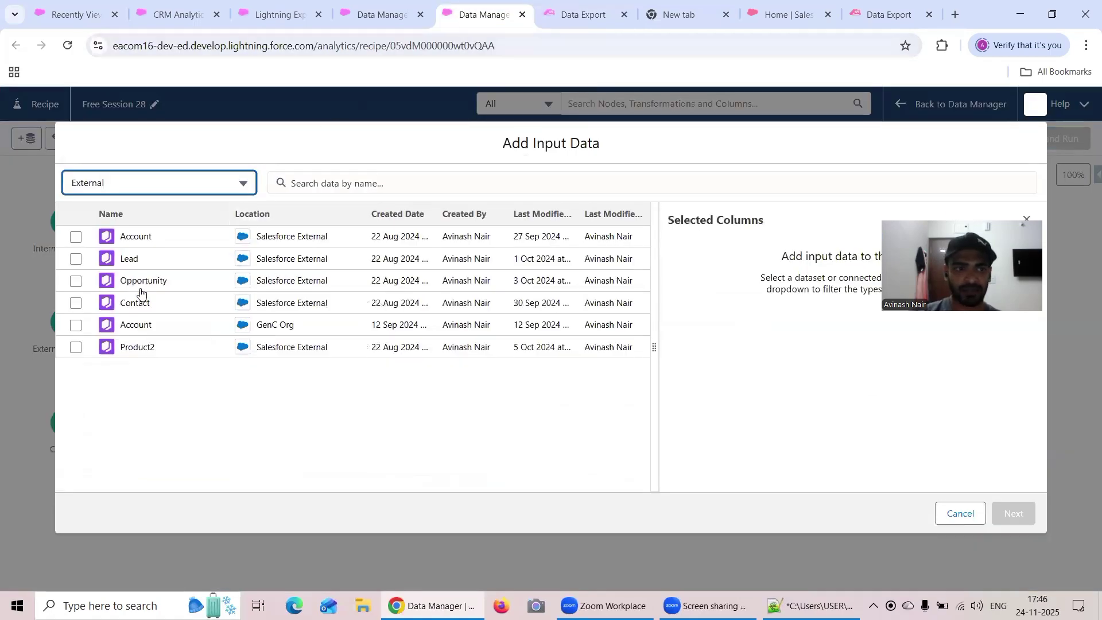
Step: Add the Contact object of the Salesforce External connection as input with only the Id, Name and LeadSource columns
click(77, 304)
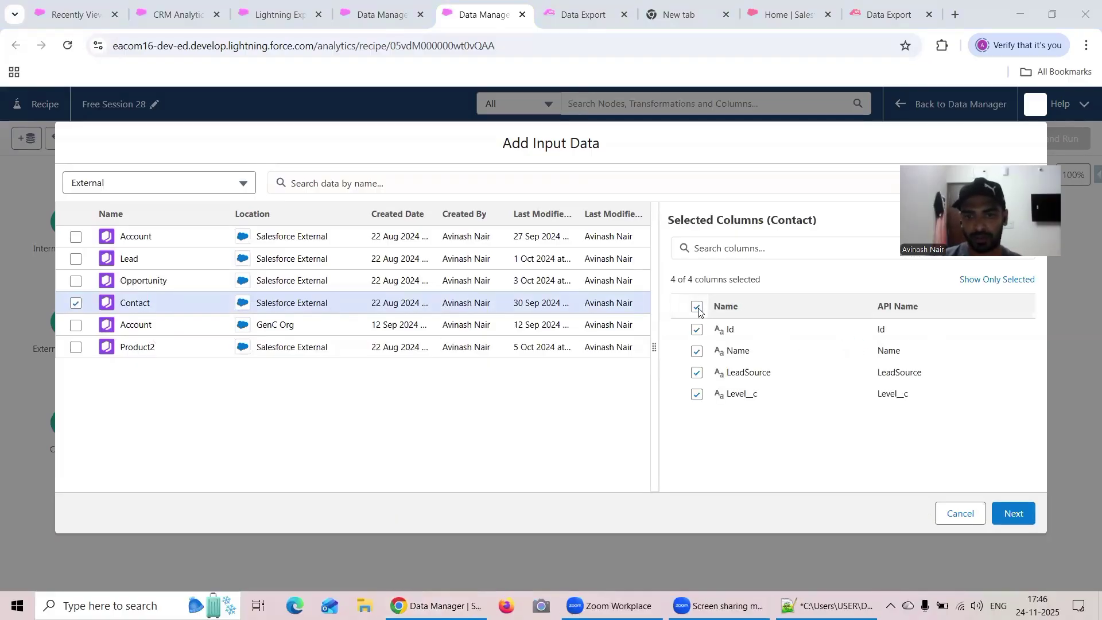
click(696, 308)
click(697, 309)
click(698, 309)
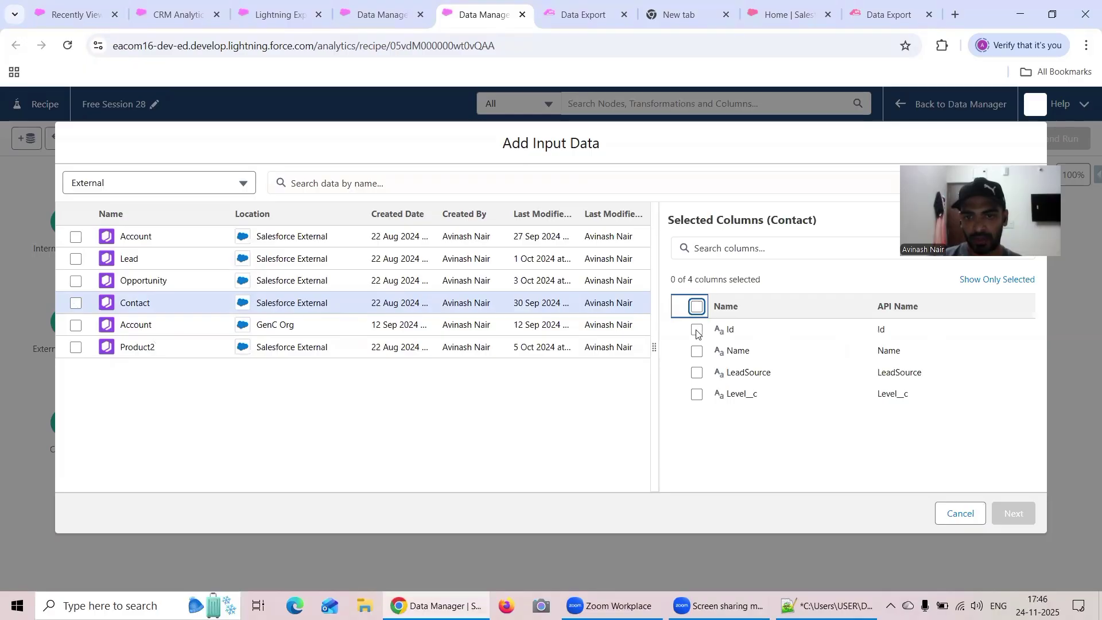
click(696, 330)
click(698, 374)
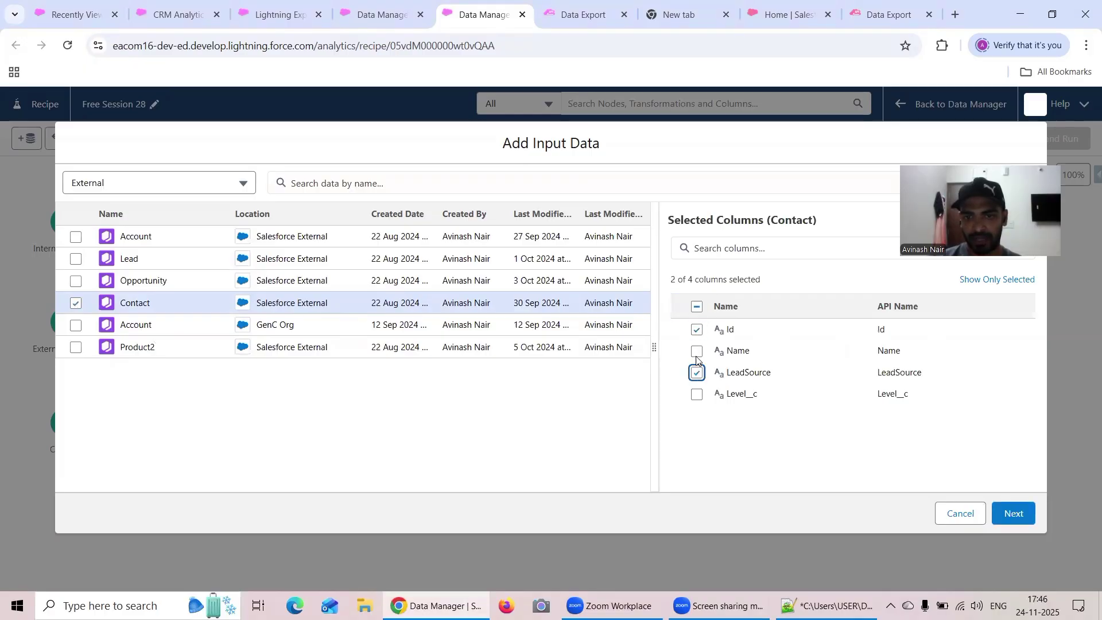
click(696, 353)
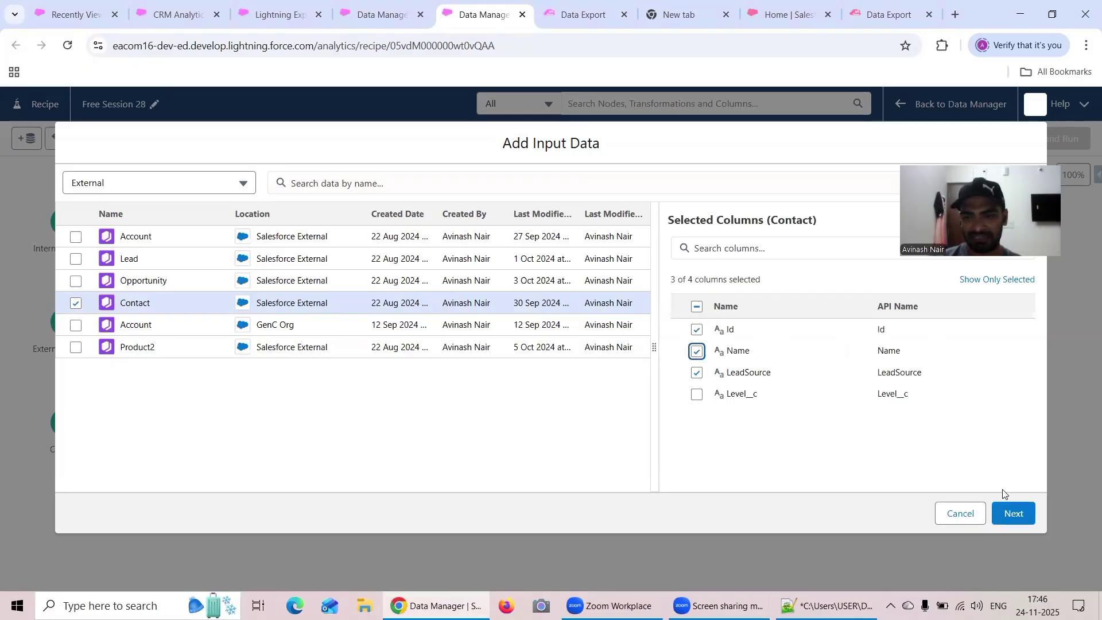
click(1012, 513)
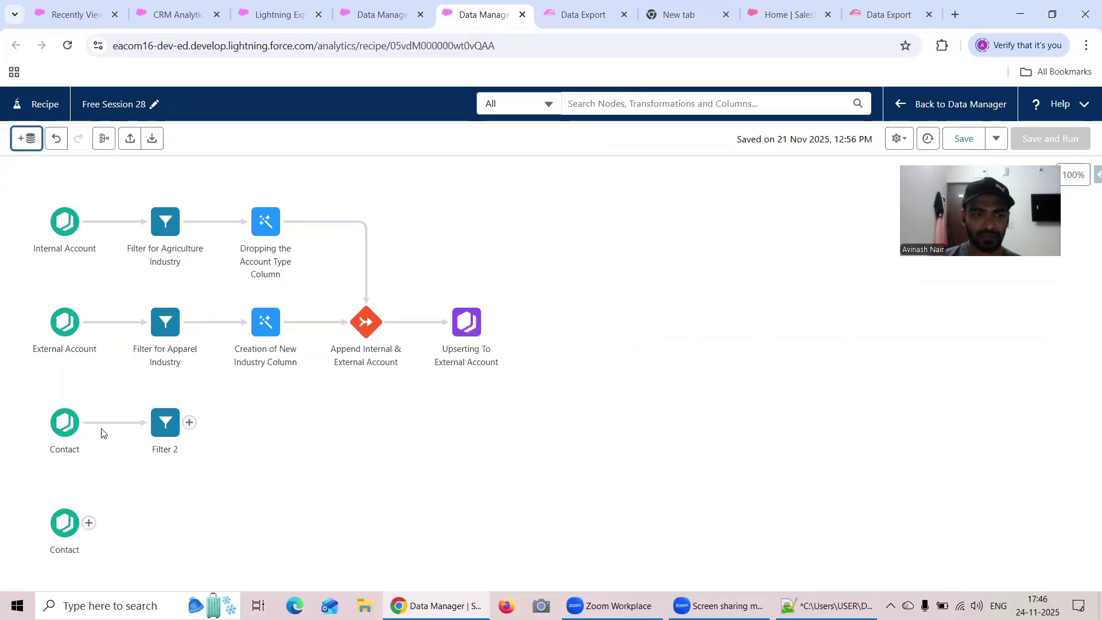
Step: Rename the SFDC_LOCAL Contact input node to Internal Contact
click(63, 422)
click(78, 396)
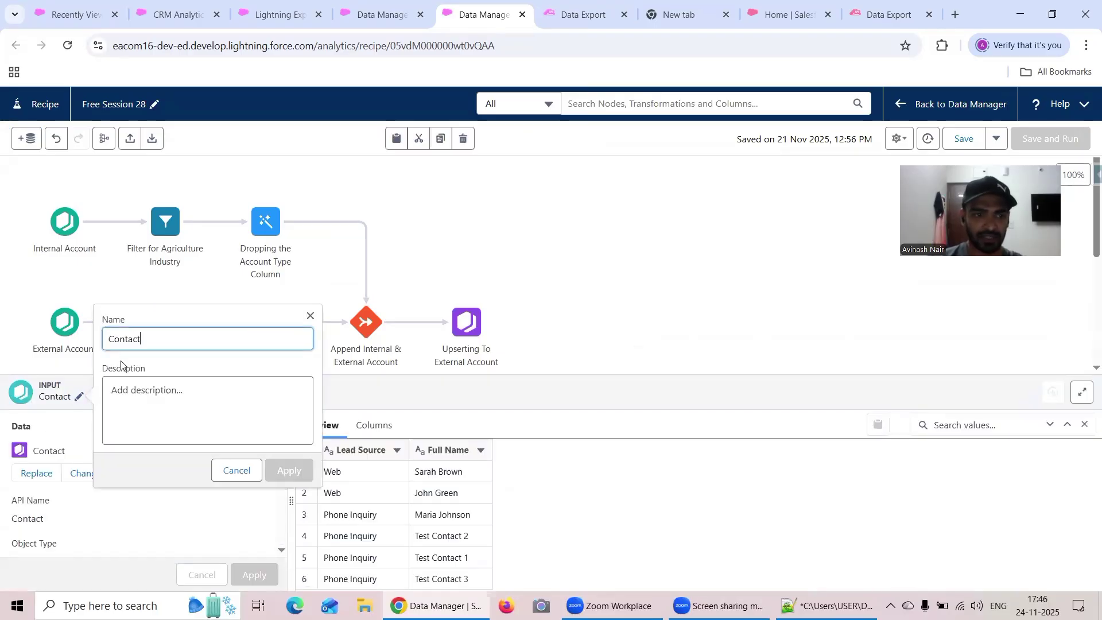
click(110, 339)
text(Intern)
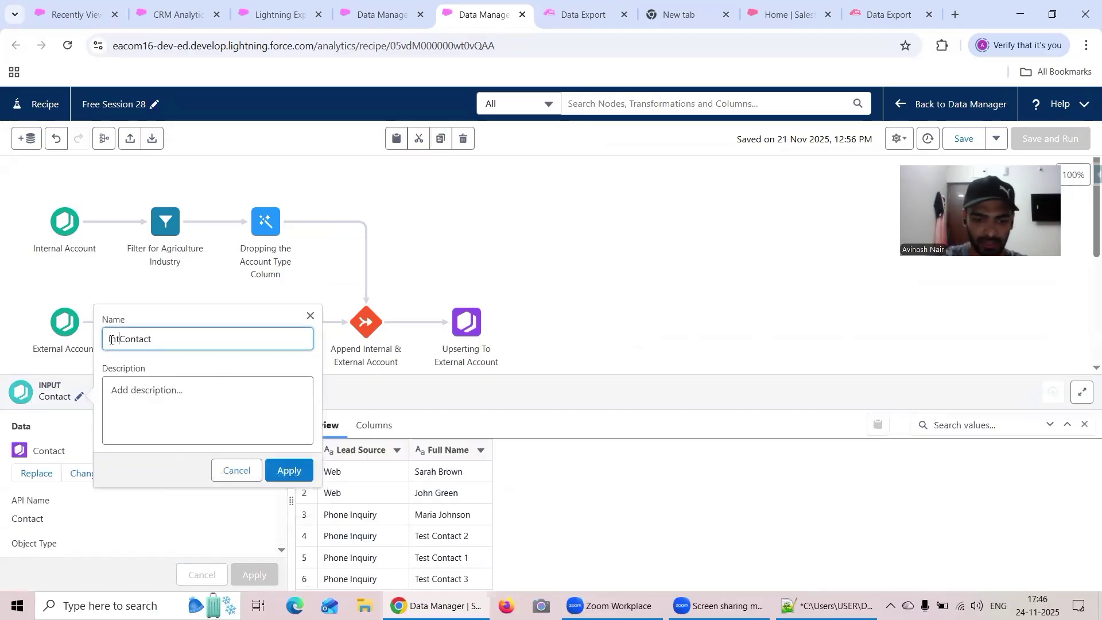
text(al)
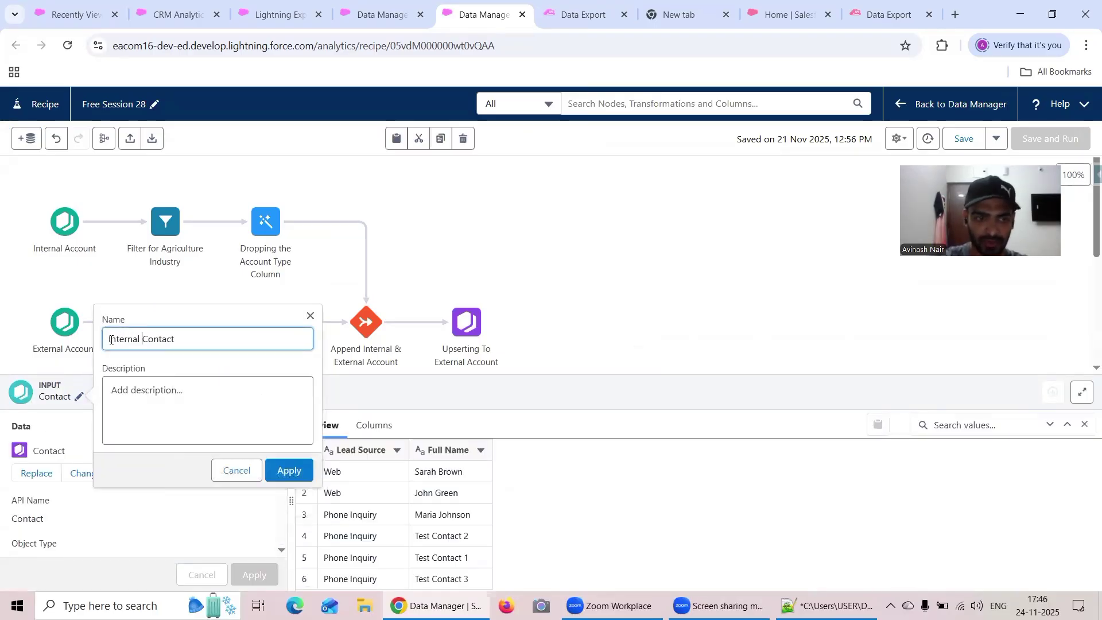
click(289, 471)
click(599, 334)
Step: Rename the Salesforce External Contact input node to External Contact
click(66, 537)
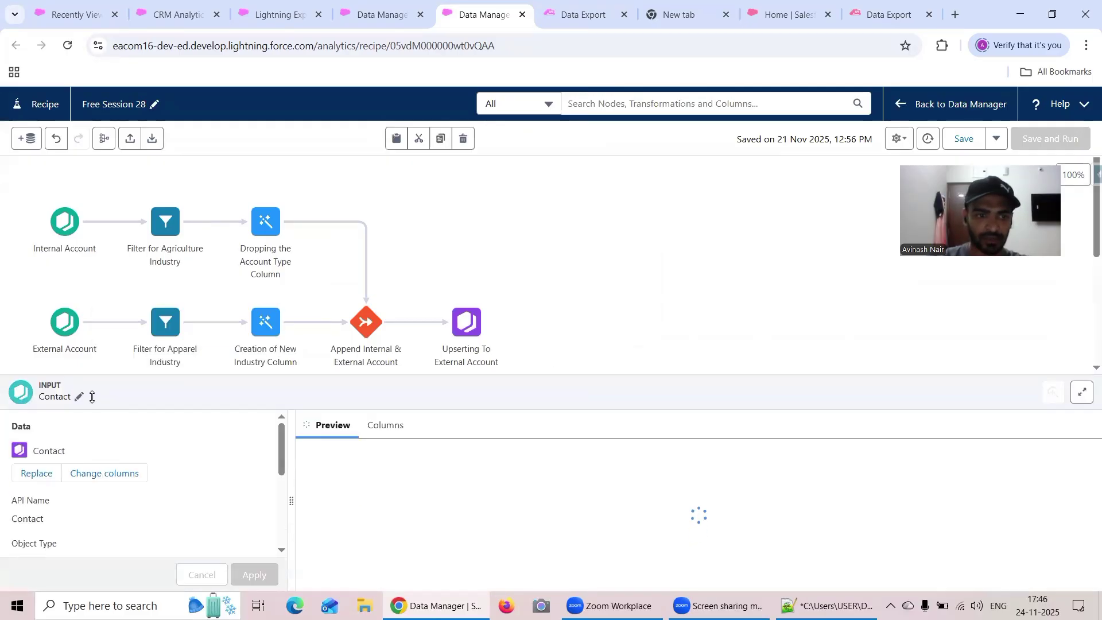
click(78, 396)
click(110, 339)
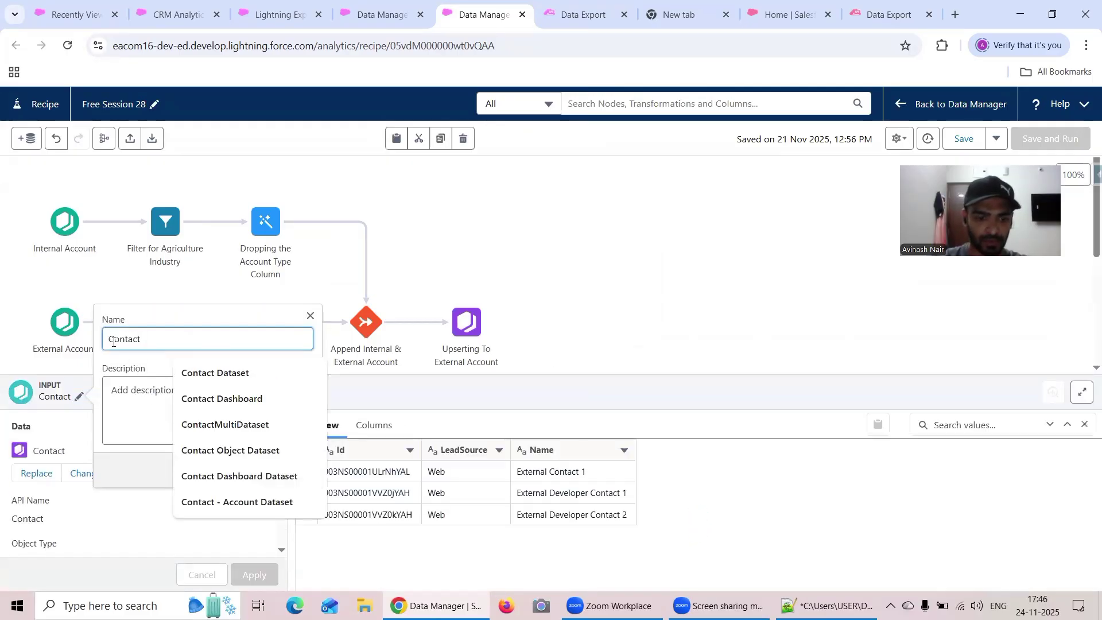
text(External)
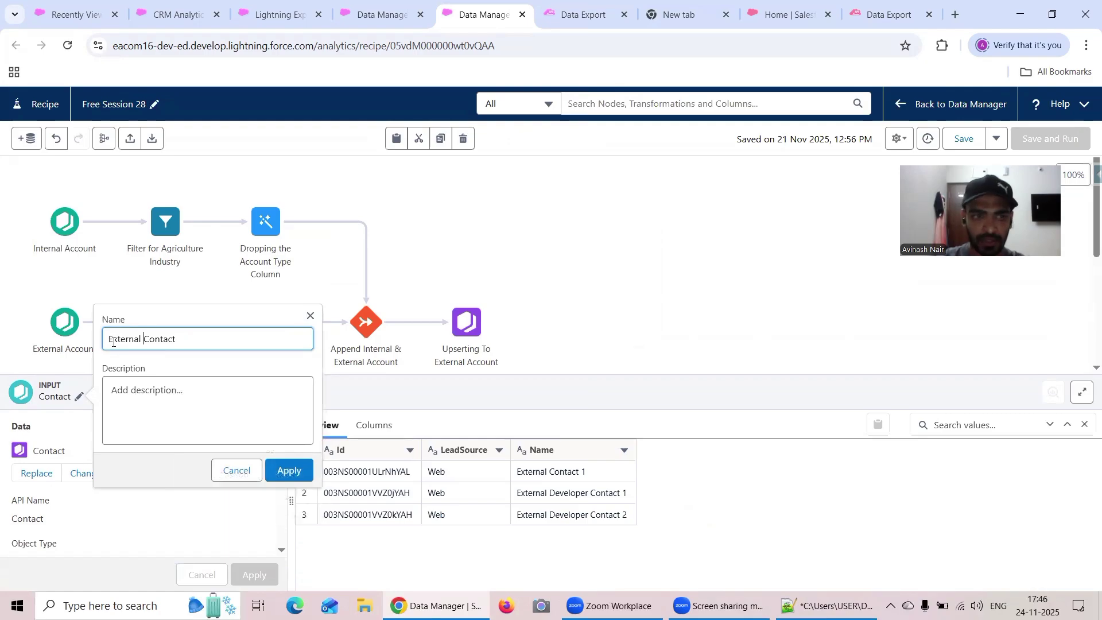
click(290, 470)
click(717, 280)
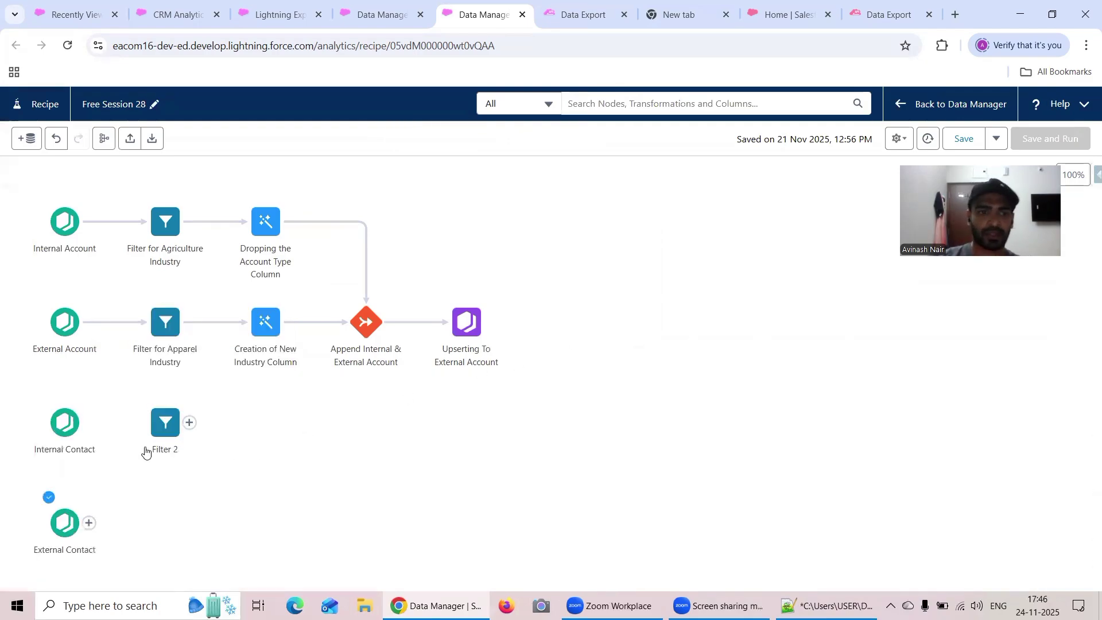
Step: Add a Filter node after the External Contact input that keeps only rows where LeadSource is null
click(89, 523)
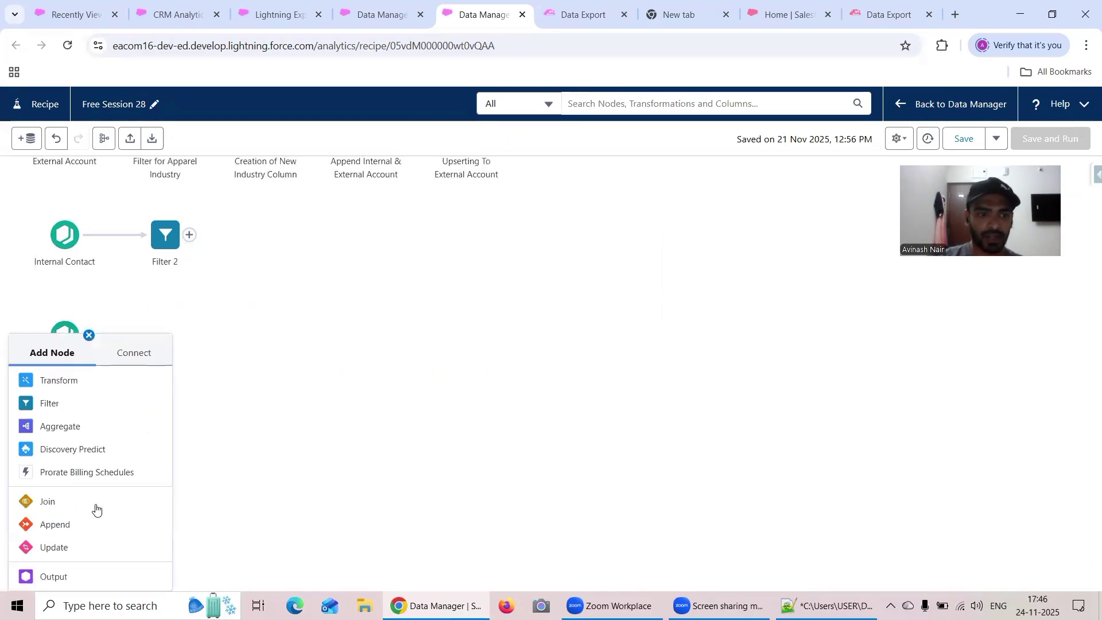
click(50, 403)
click(144, 233)
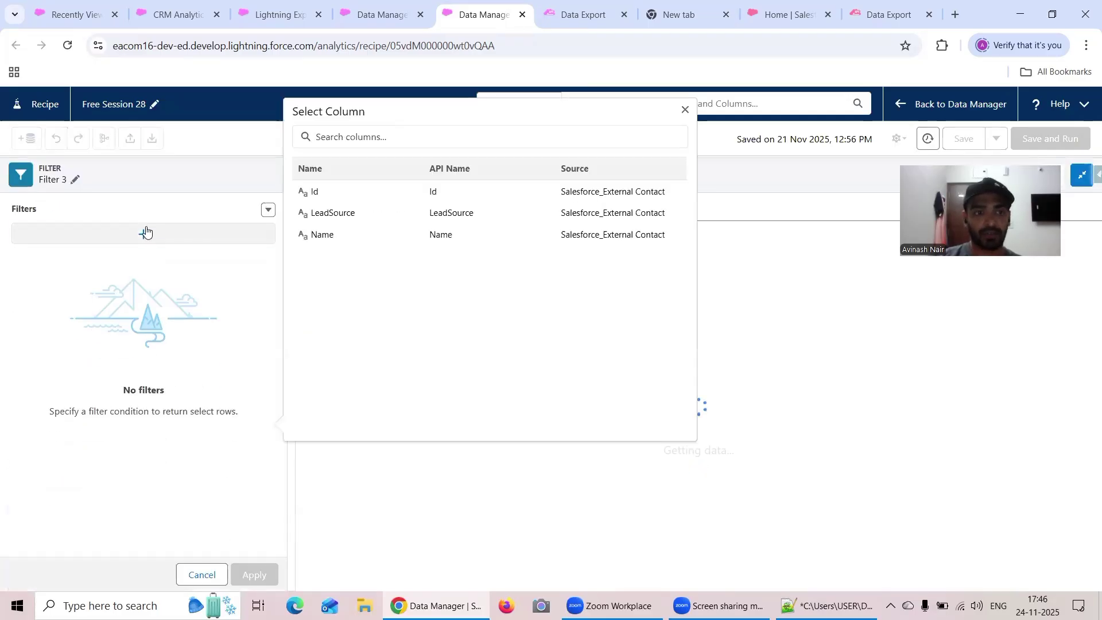
click(324, 211)
click(342, 175)
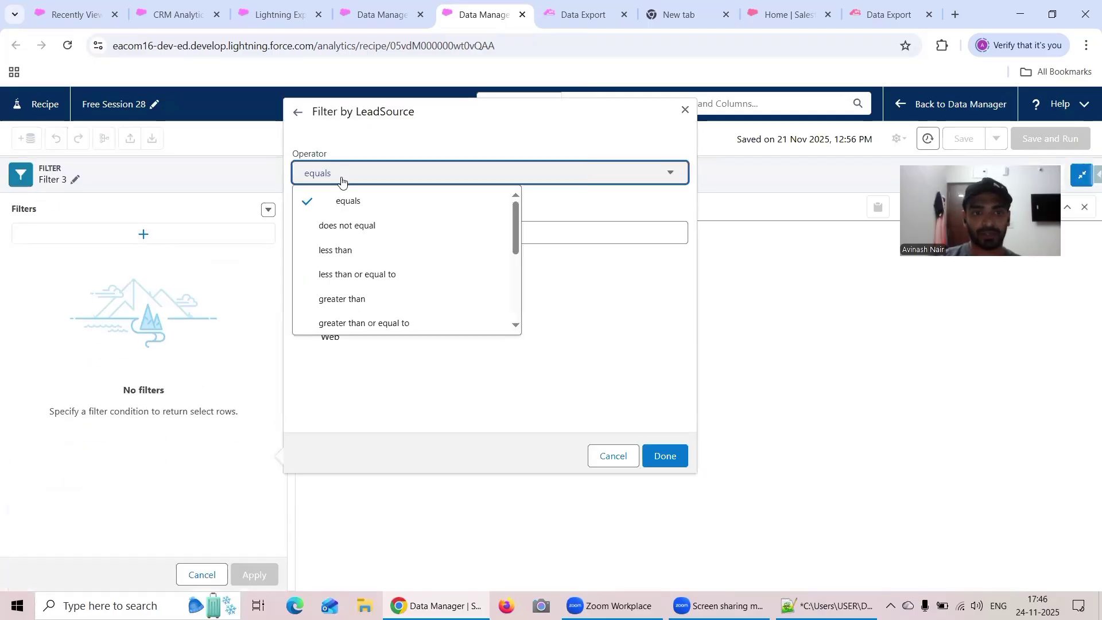
scroll(369, 286, down, 3)
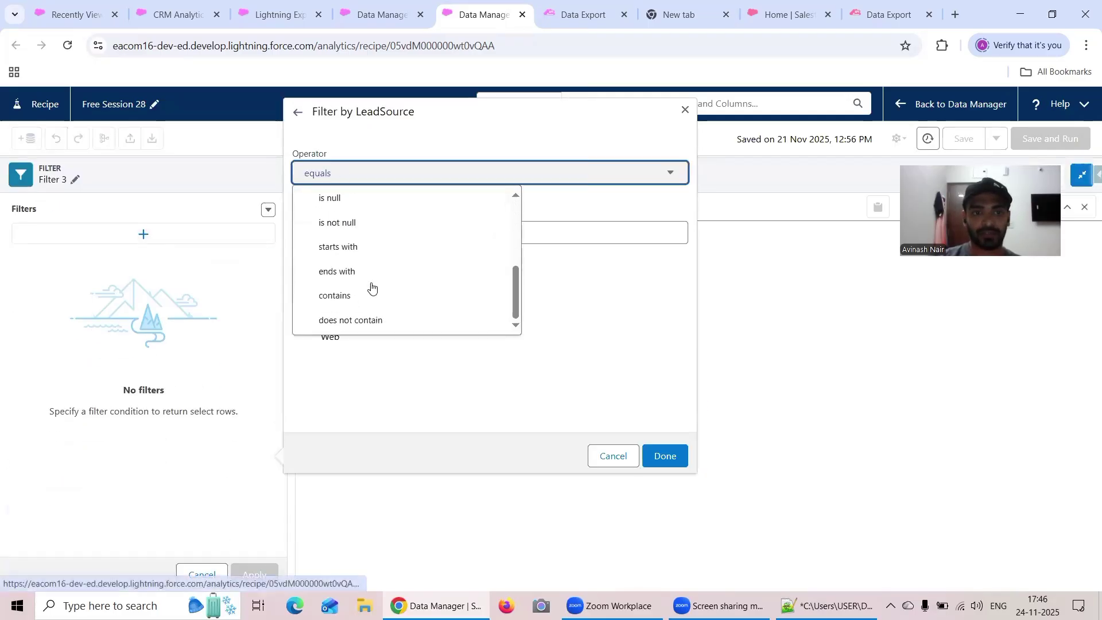
click(341, 201)
click(667, 216)
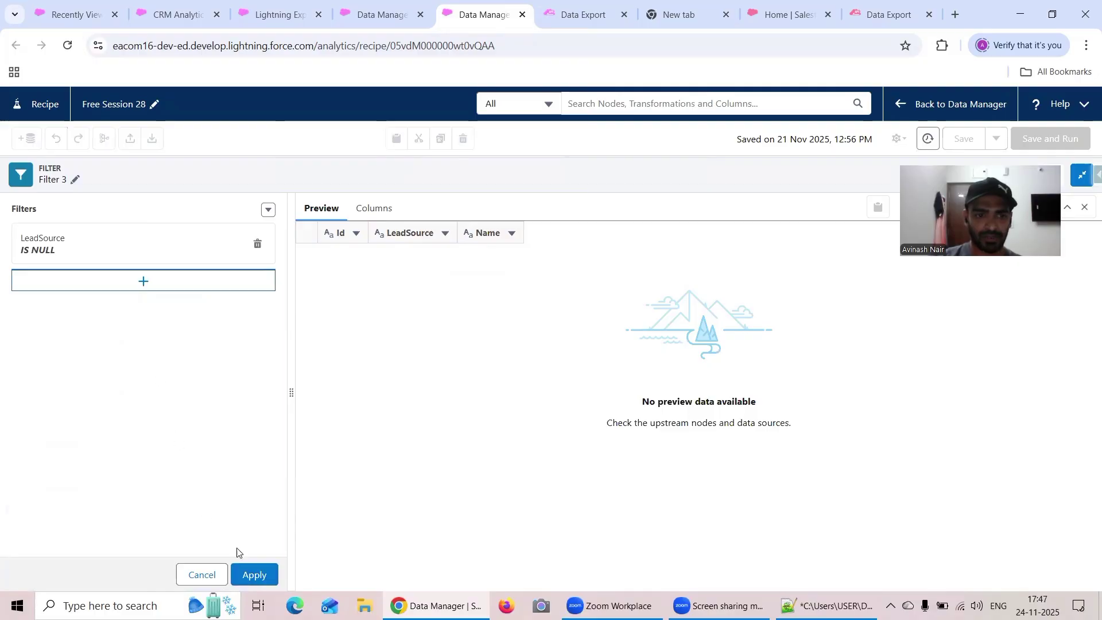
click(253, 574)
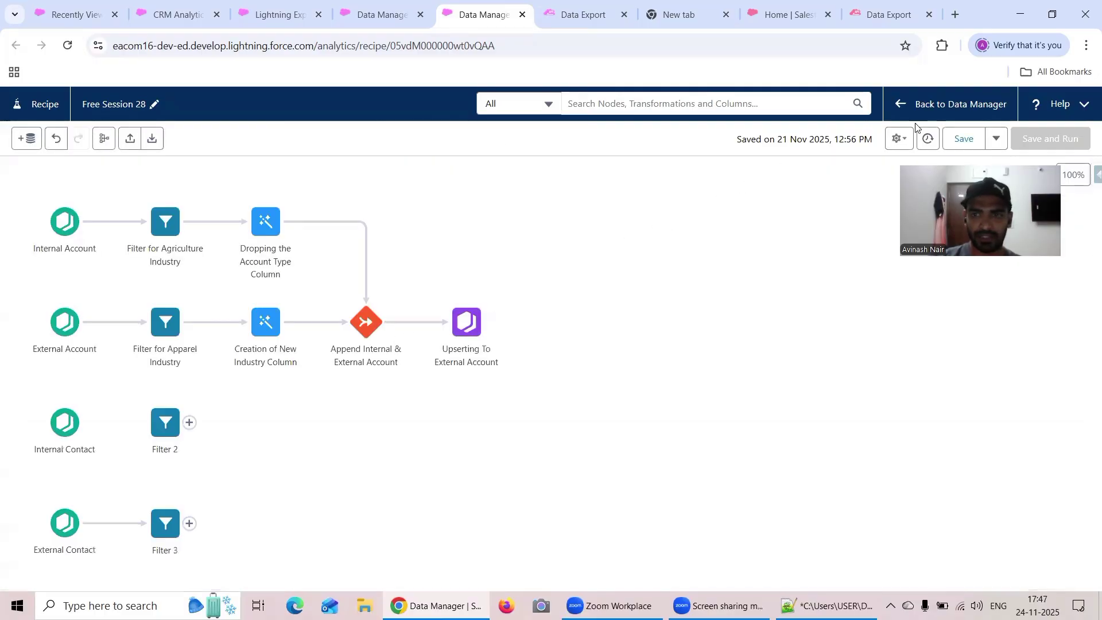
Step: Examine the preview rows and source details of the External Contact input
click(898, 139)
click(849, 172)
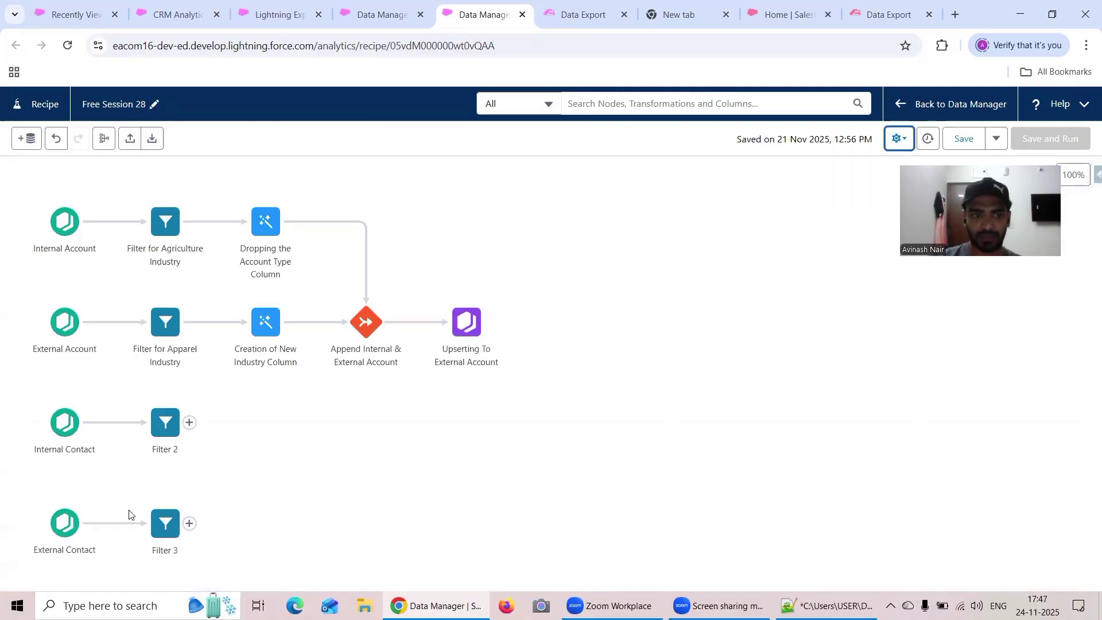
click(64, 522)
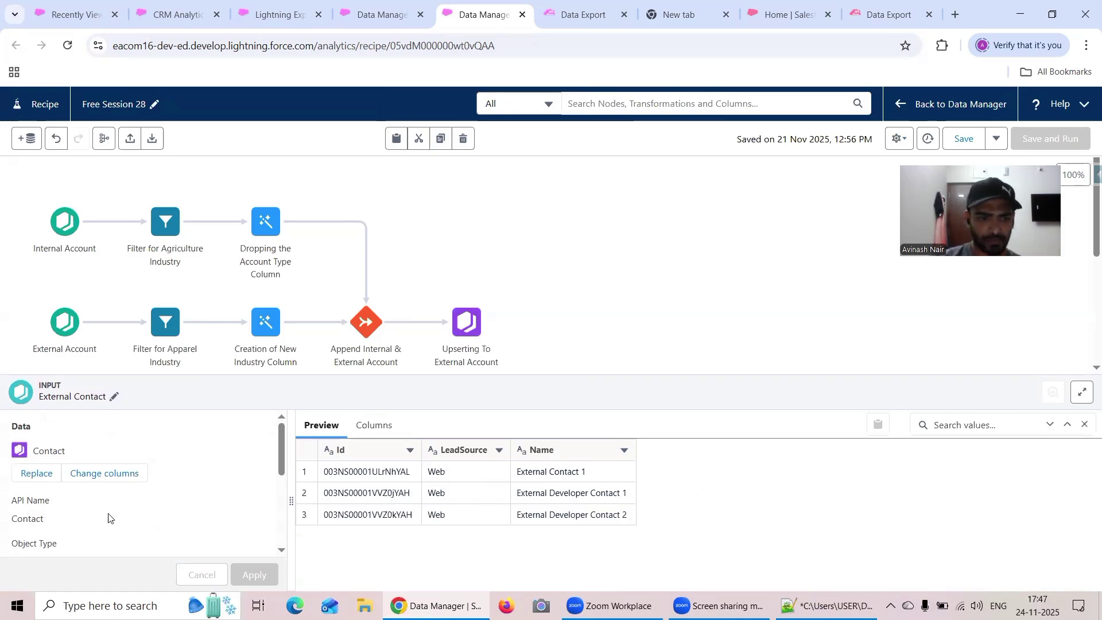
scroll(111, 518, down, 3)
scroll(186, 493, down, 1)
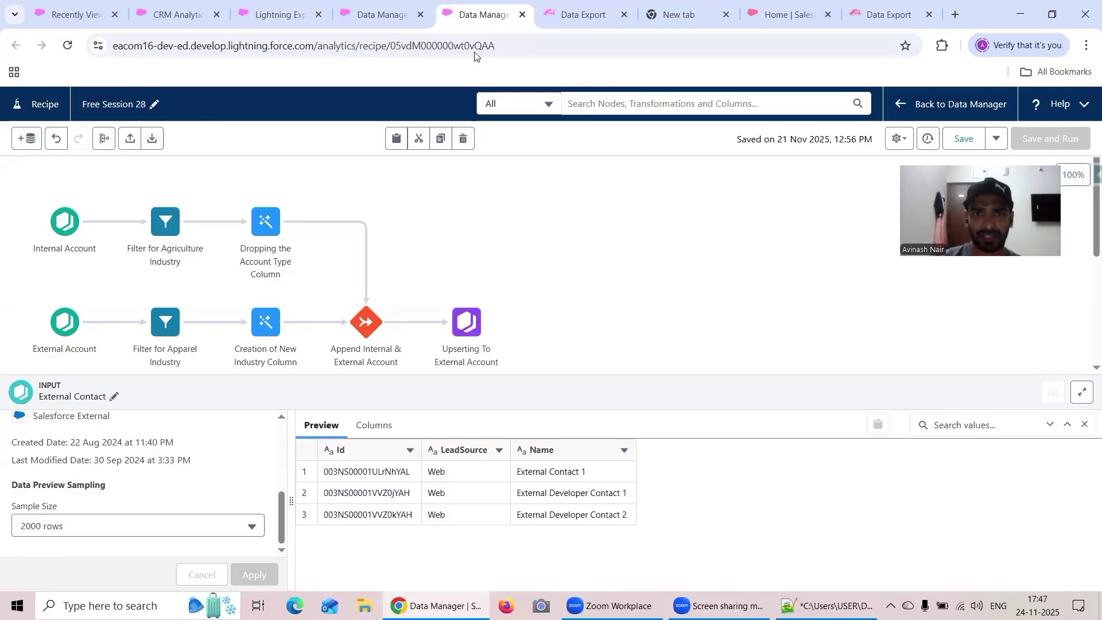
Step: Switch to Data Manager's Connect page and collapse the SFDC_LOCAL connection to reach the Salesforce External objects
click(402, 13)
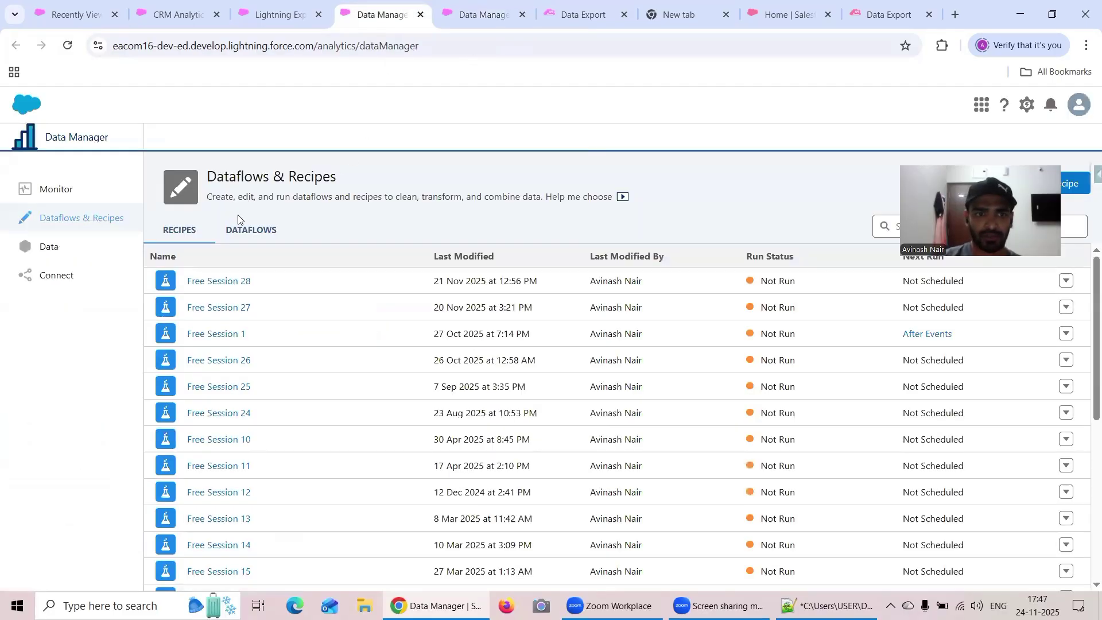
click(79, 273)
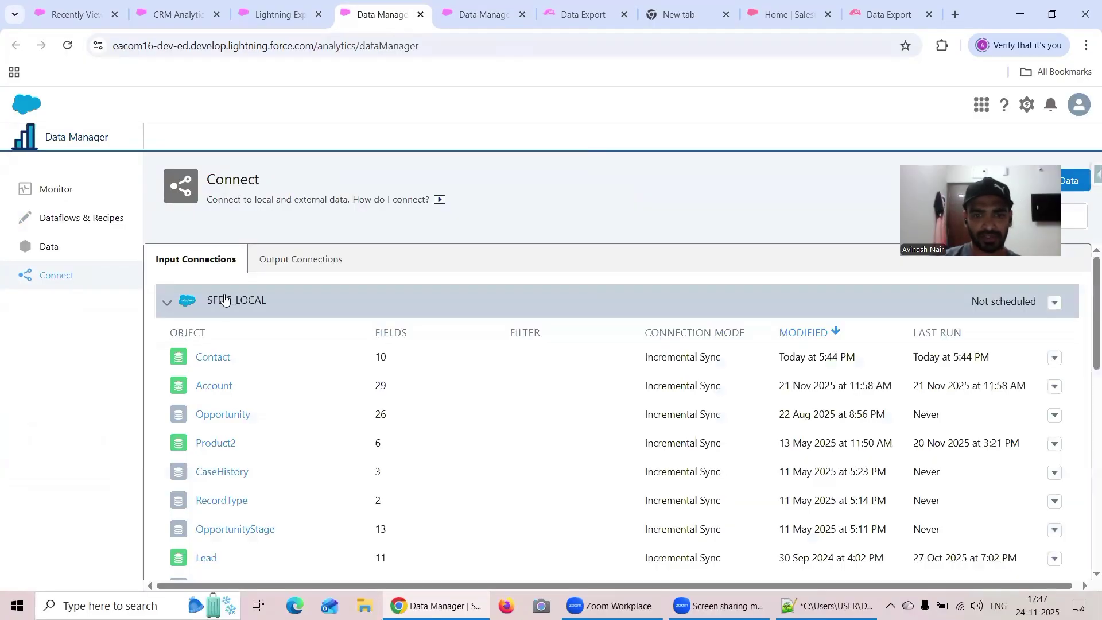
click(55, 189)
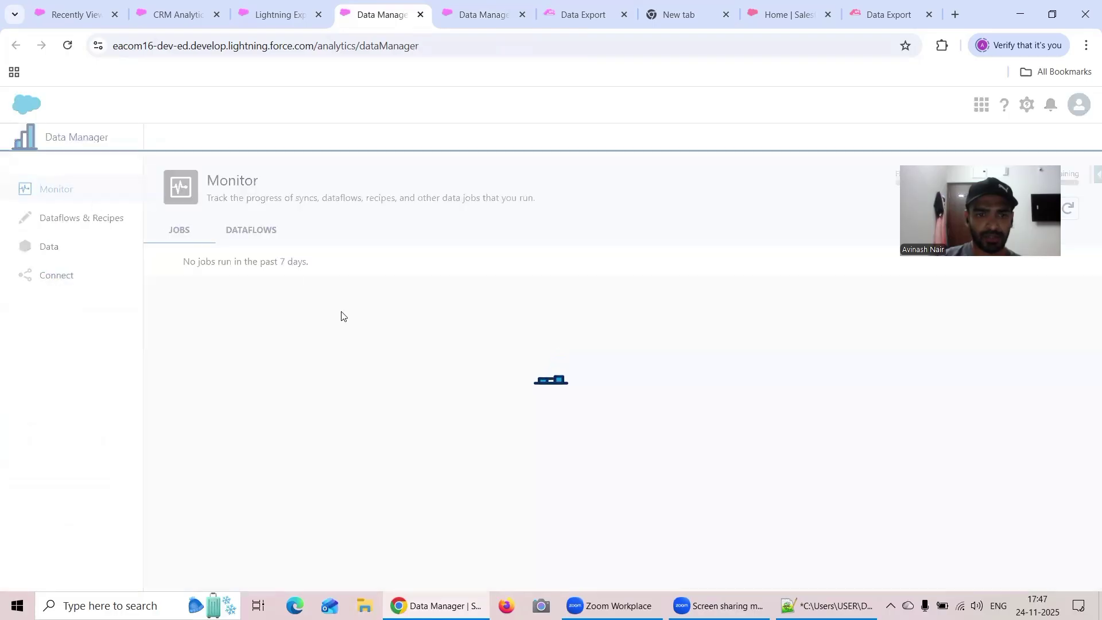
click(124, 274)
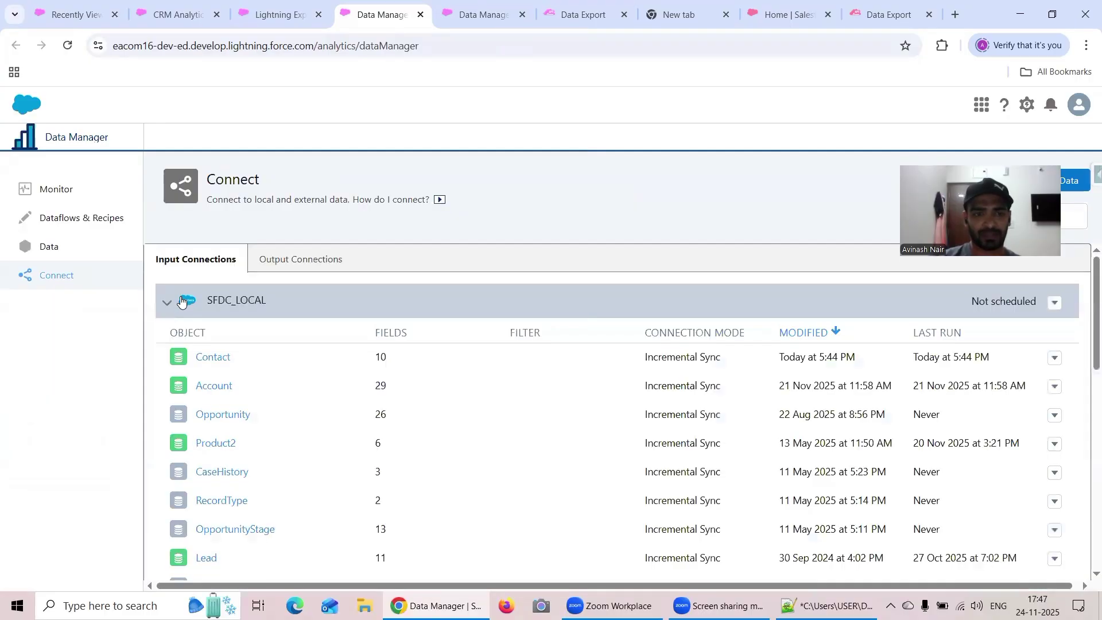
click(166, 303)
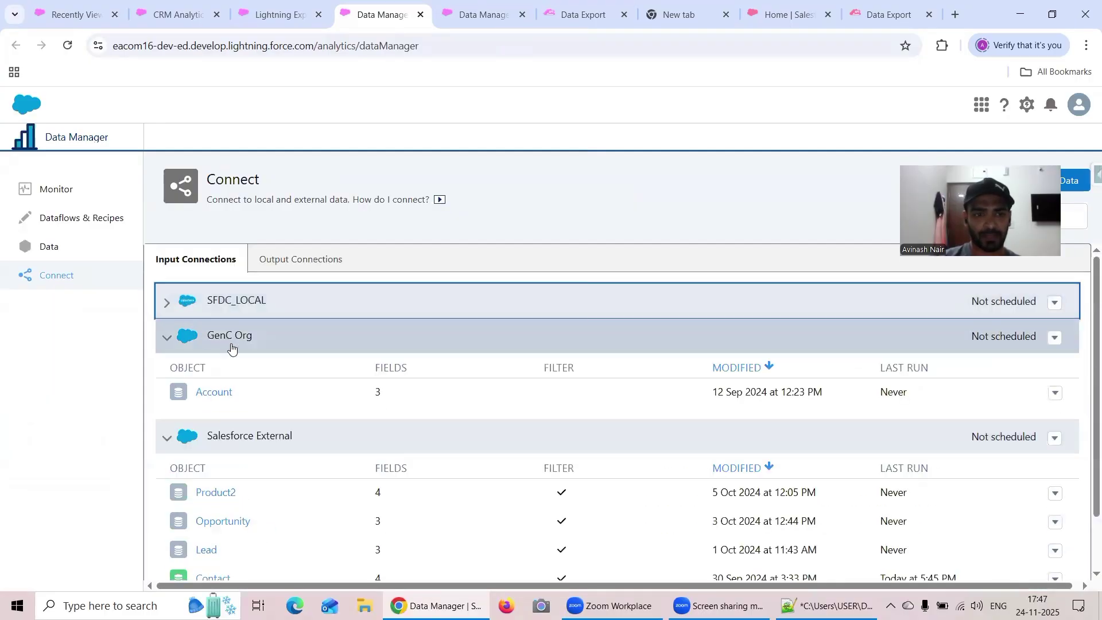
scroll(232, 402, down, 2)
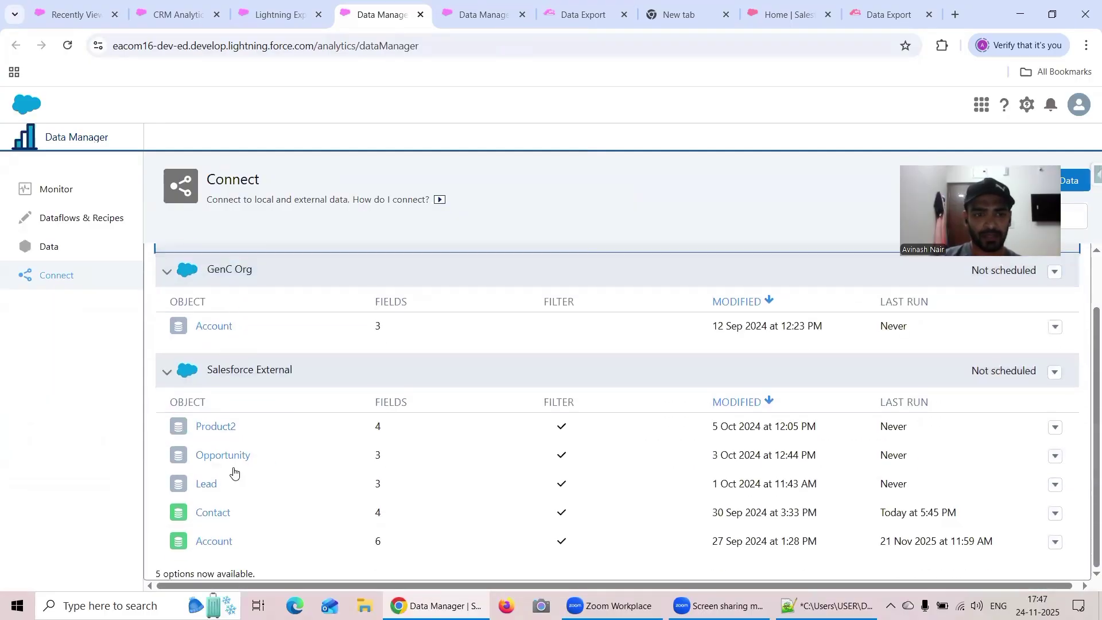
Step: Replace the data sync filter of the Salesforce External Contact object with id!=null and save the object settings
click(224, 519)
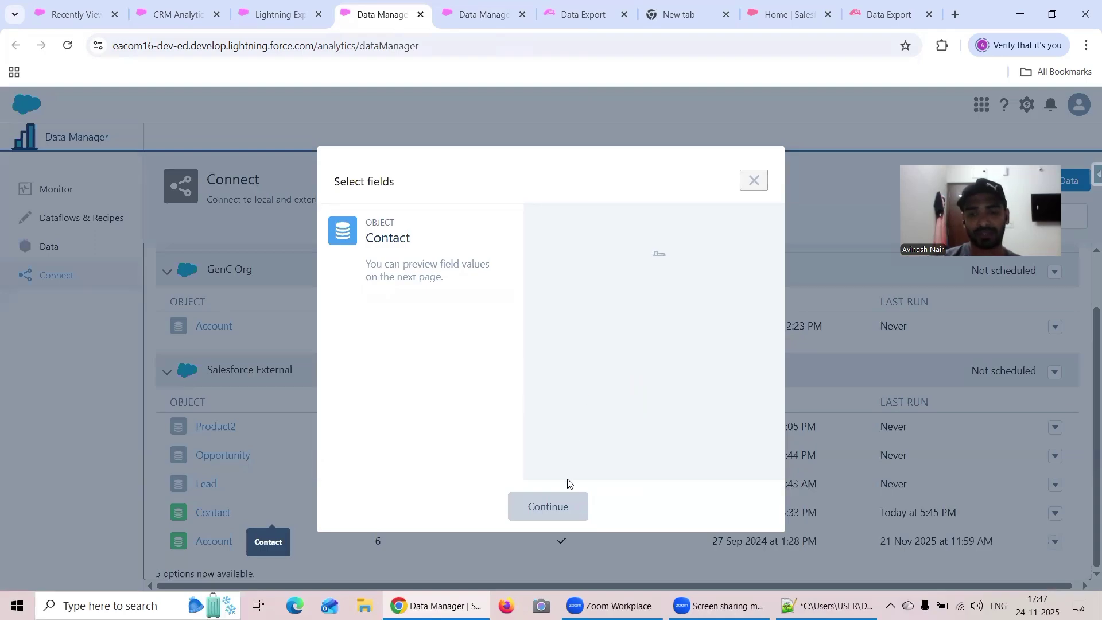
click(574, 507)
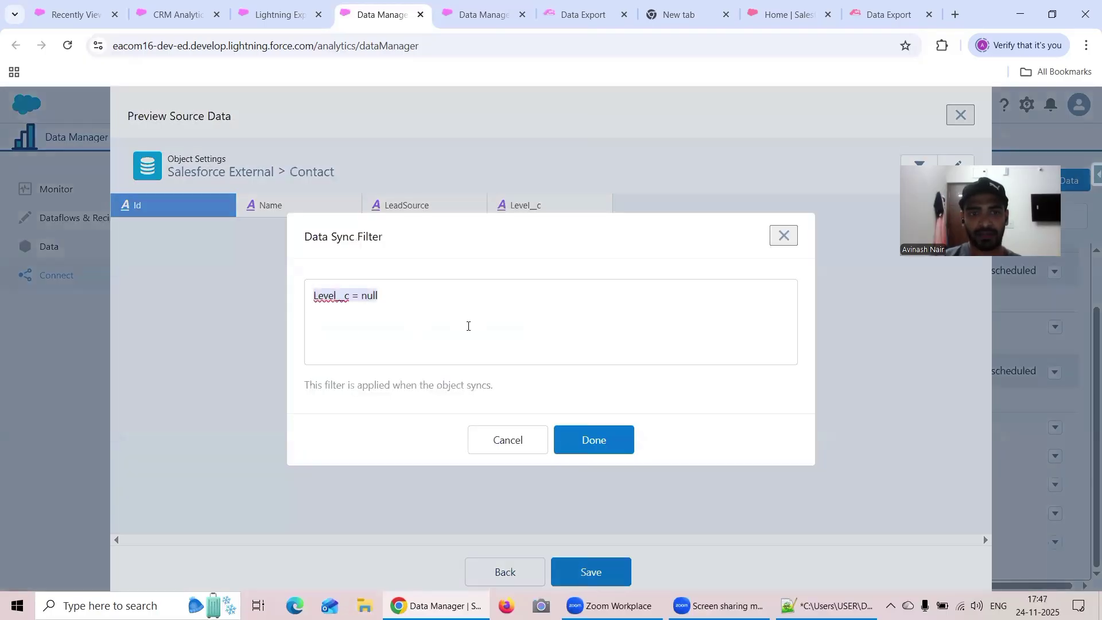
key(ctrl+a)
text(id)
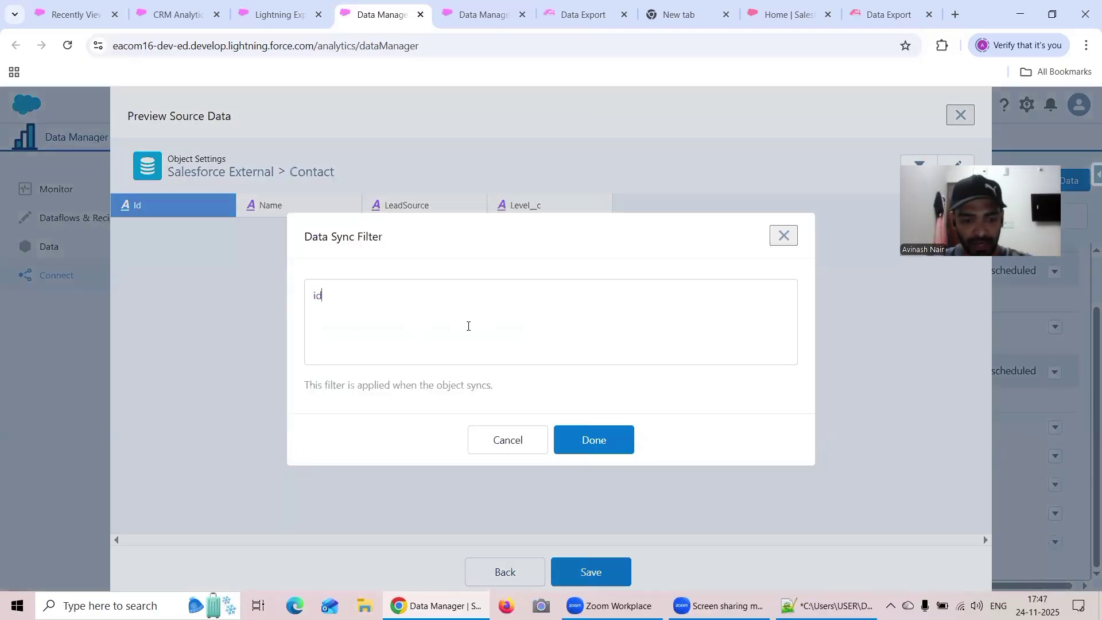
text(!=null)
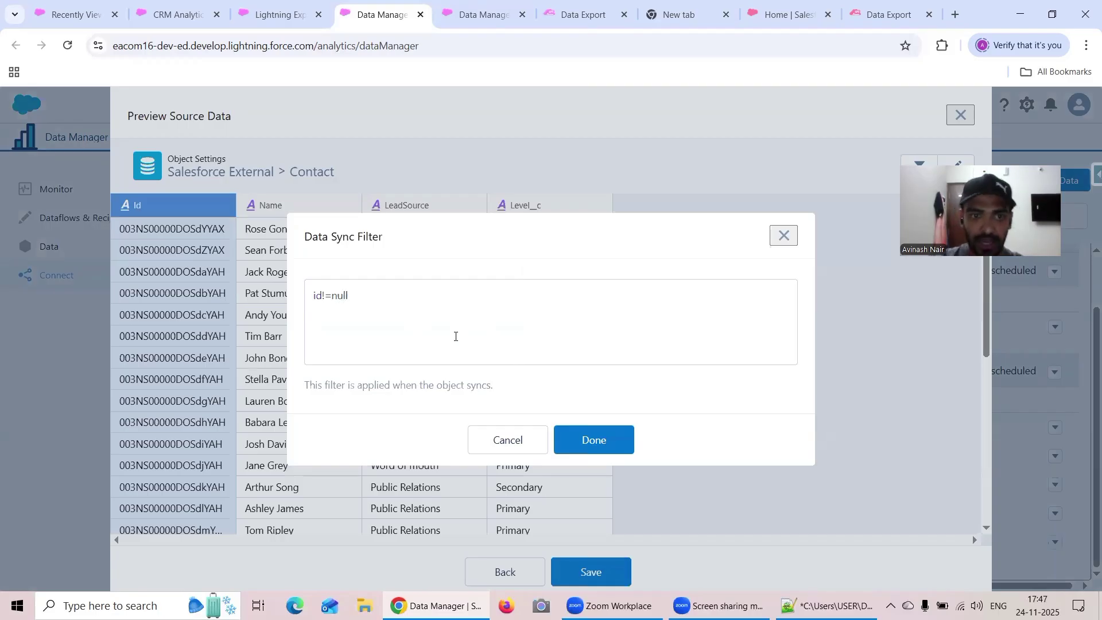
click(597, 441)
click(591, 570)
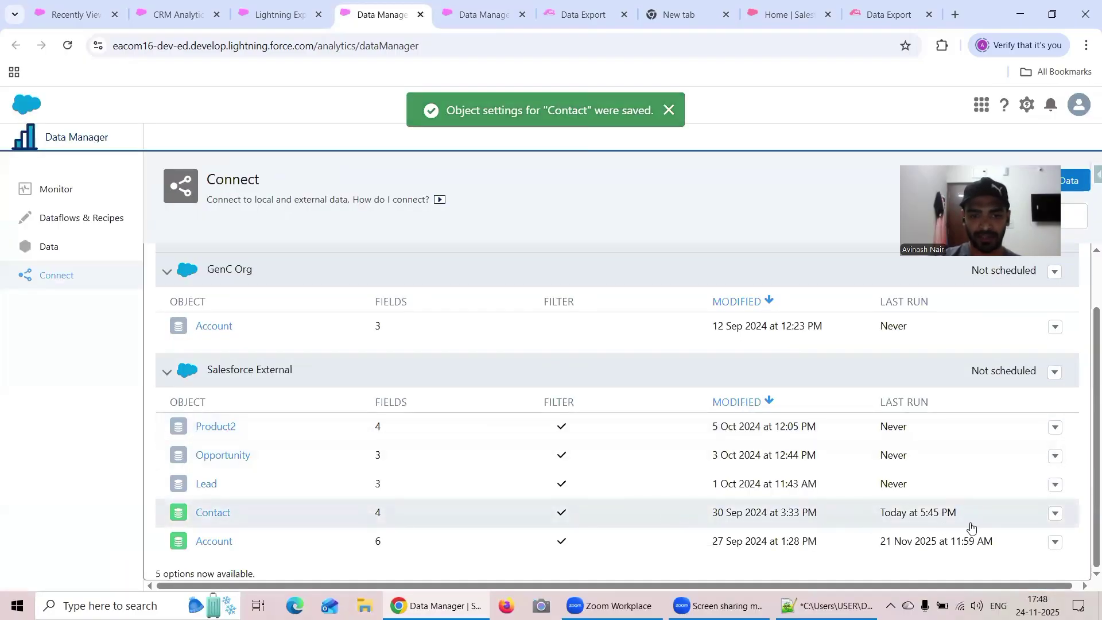
Step: Run a data sync for the Contact object of the Salesforce External connection
click(1055, 514)
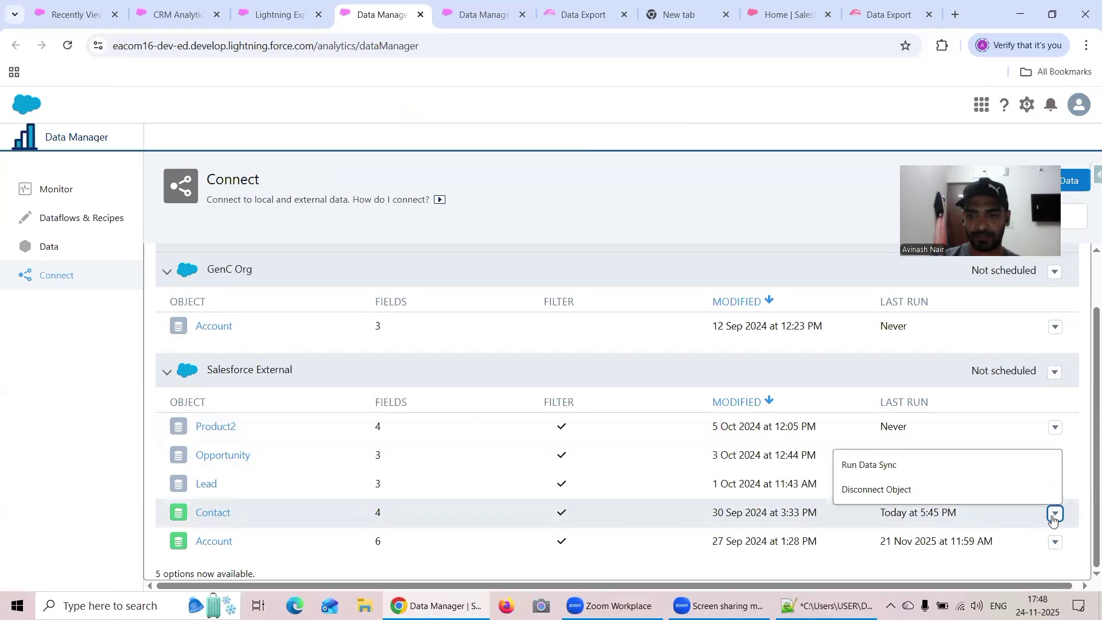
click(947, 466)
click(754, 181)
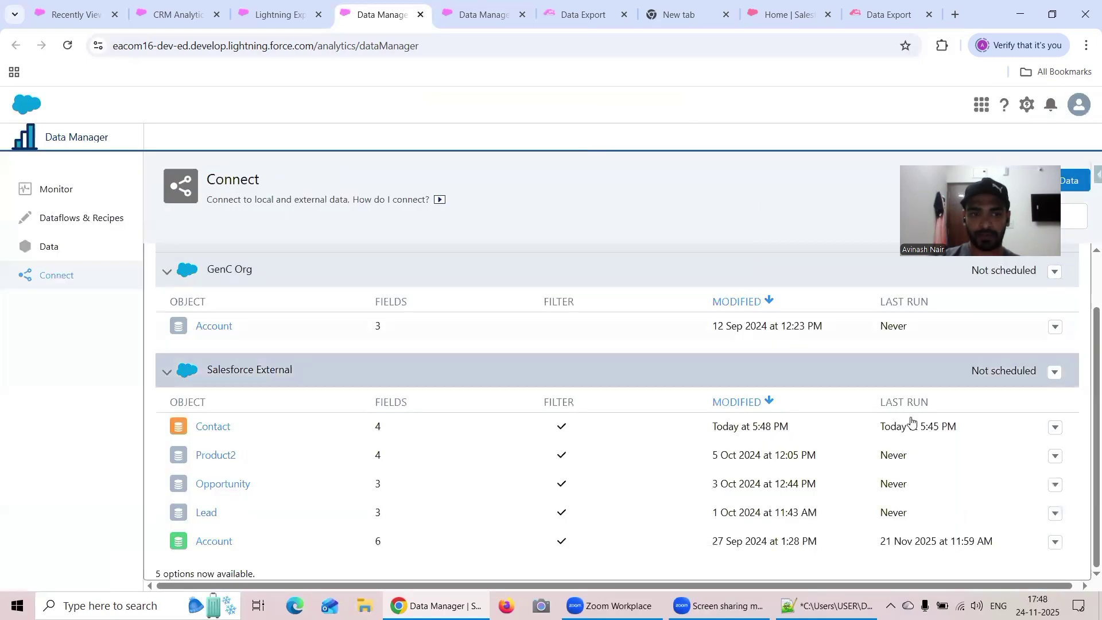
click(1054, 427)
click(970, 452)
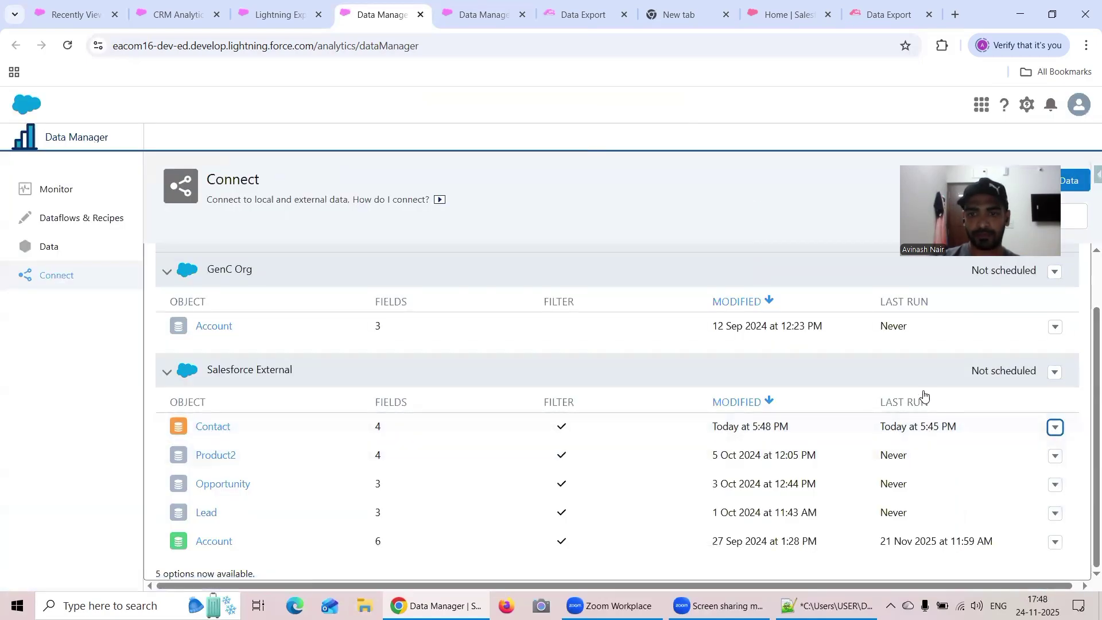
Step: Return to the Free Session 28 recipe and rename the Internal Contact filter node to Filter Leadsource = 'Web'
click(477, 3)
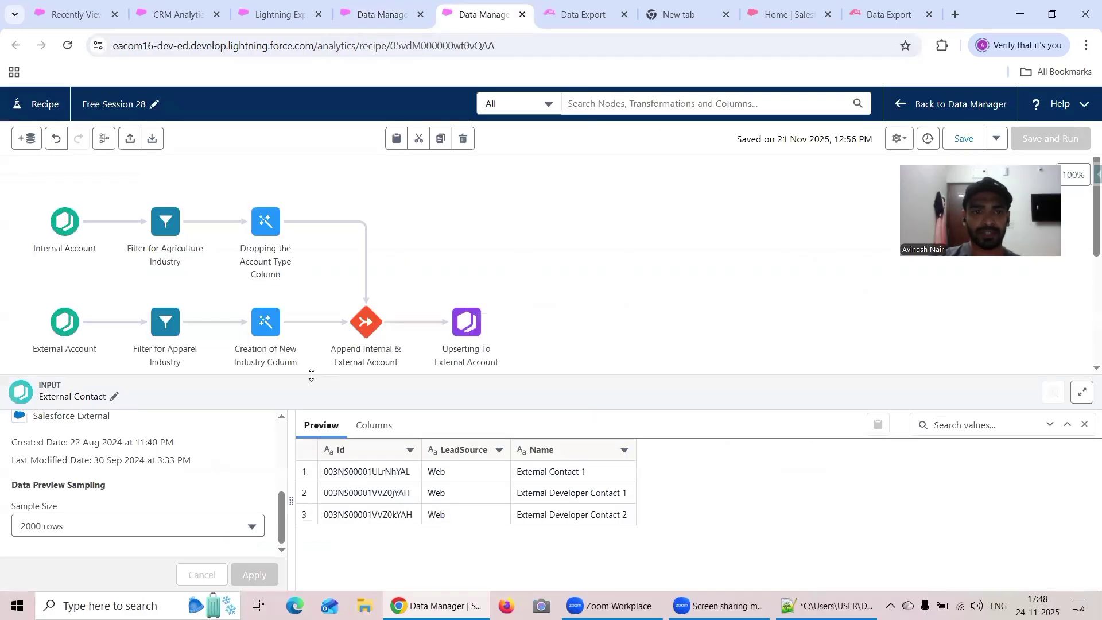
click(161, 416)
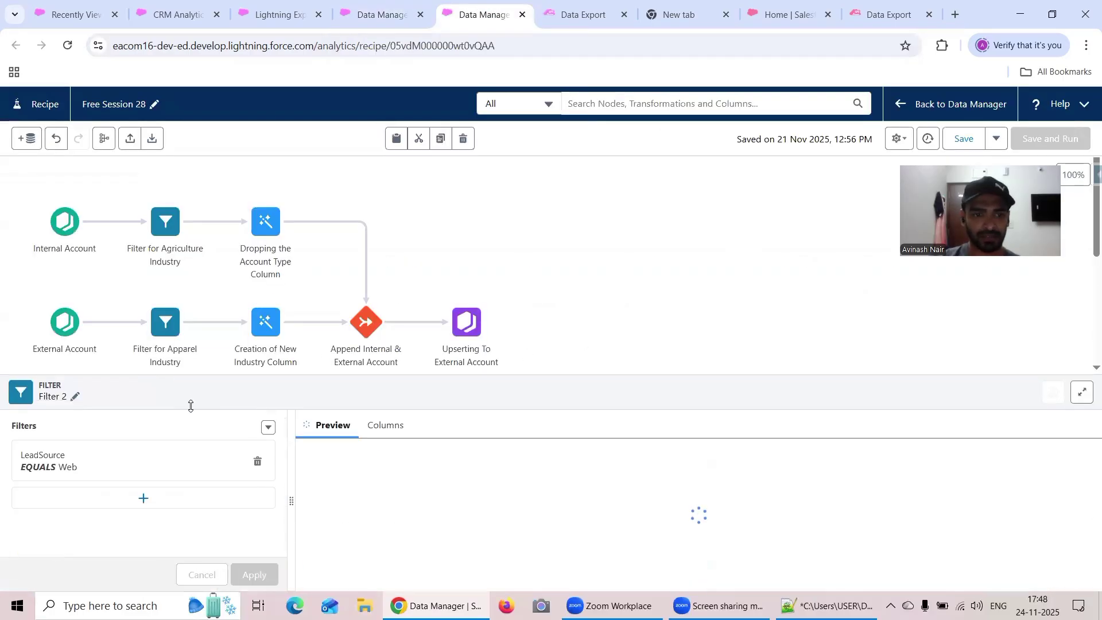
click(76, 397)
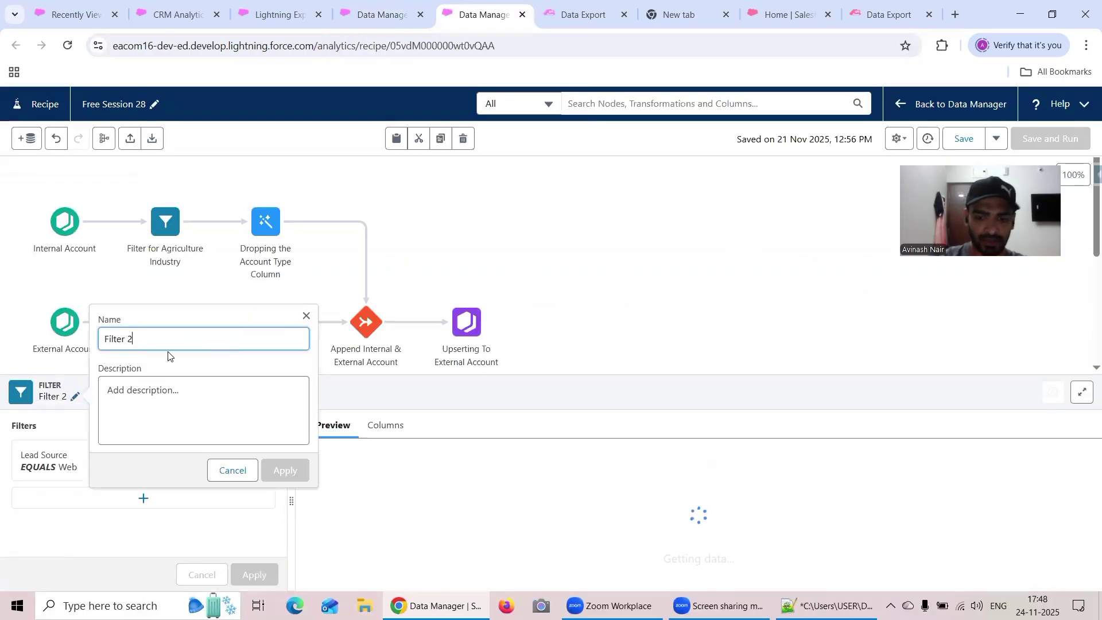
key(BackSpace)
text(Lea)
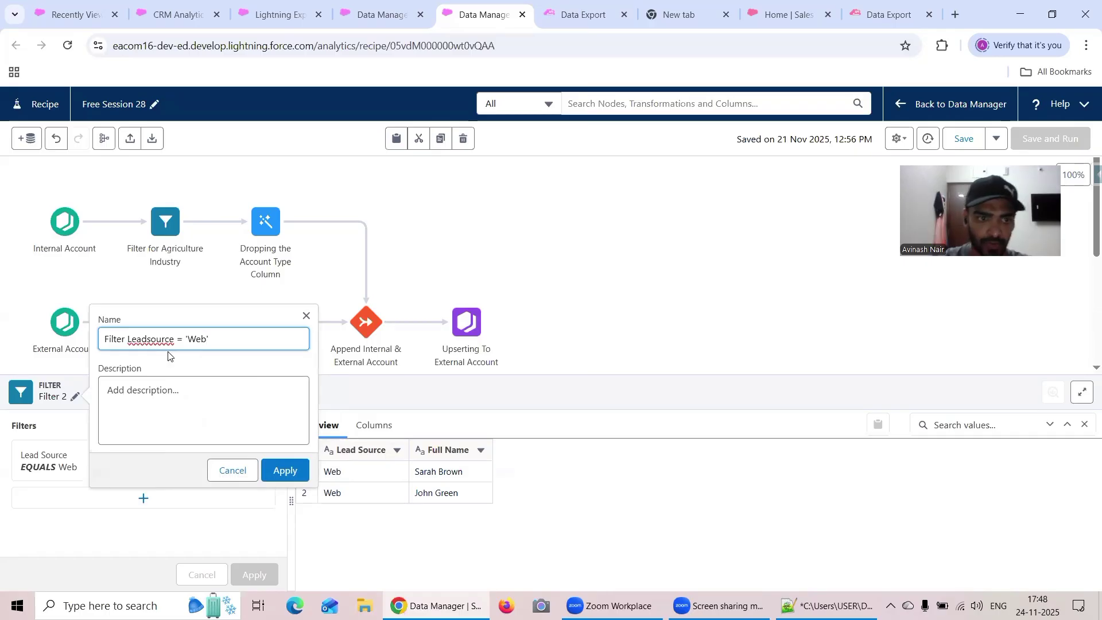
text(dsource = 'Web')
click(277, 472)
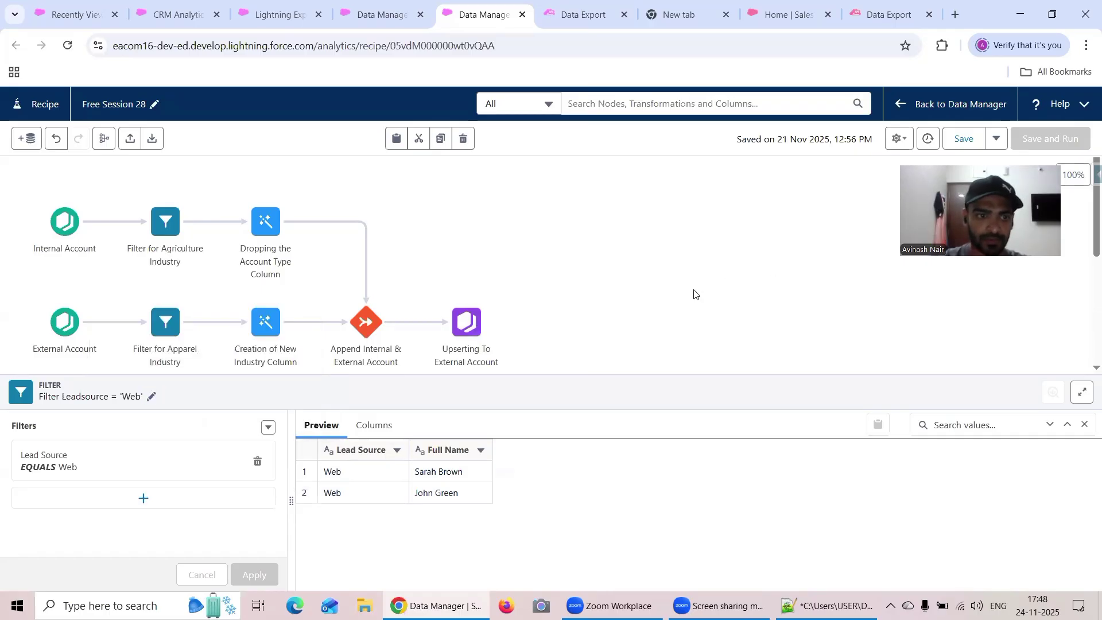
click(694, 293)
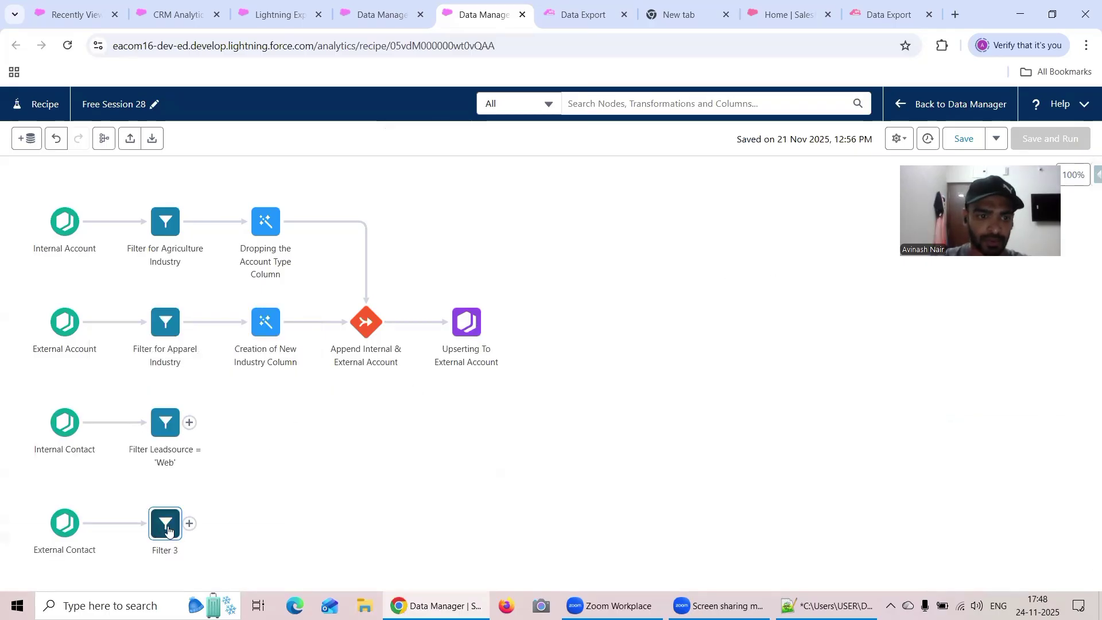
Step: Rename the External Contact filter node to Filter LeadSource is null
click(168, 531)
click(75, 396)
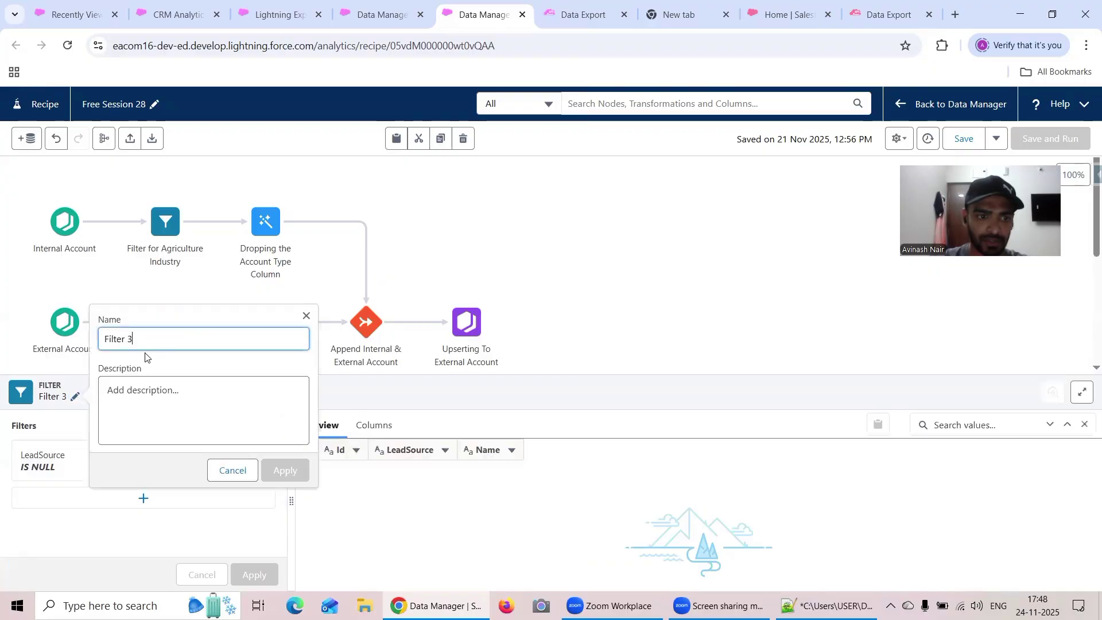
key(BackSpace)
text(Lea)
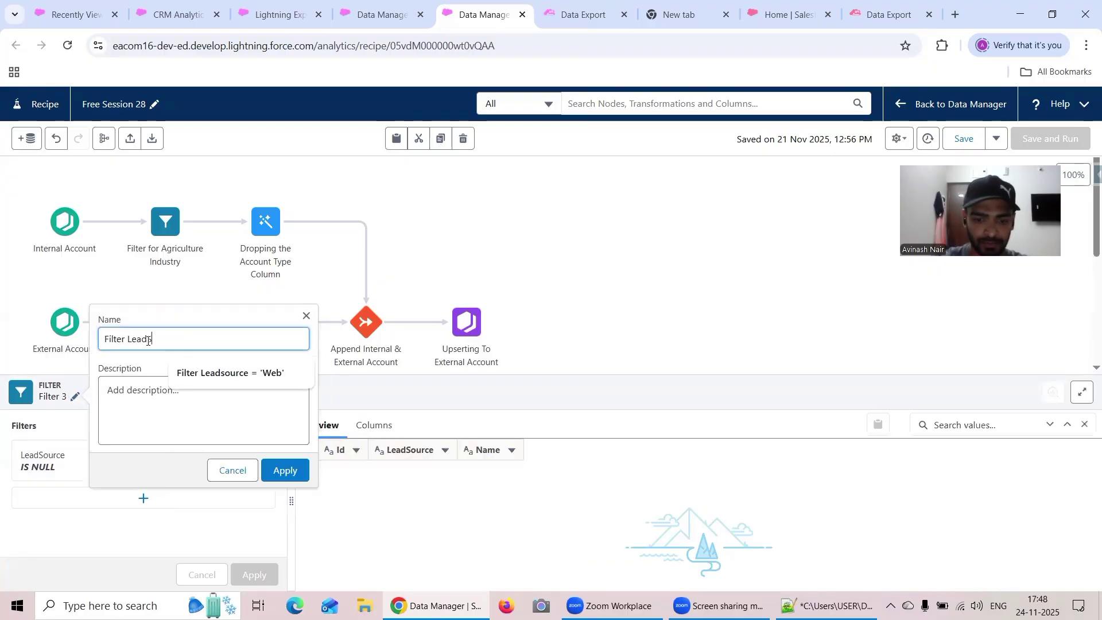
text(dSource is null)
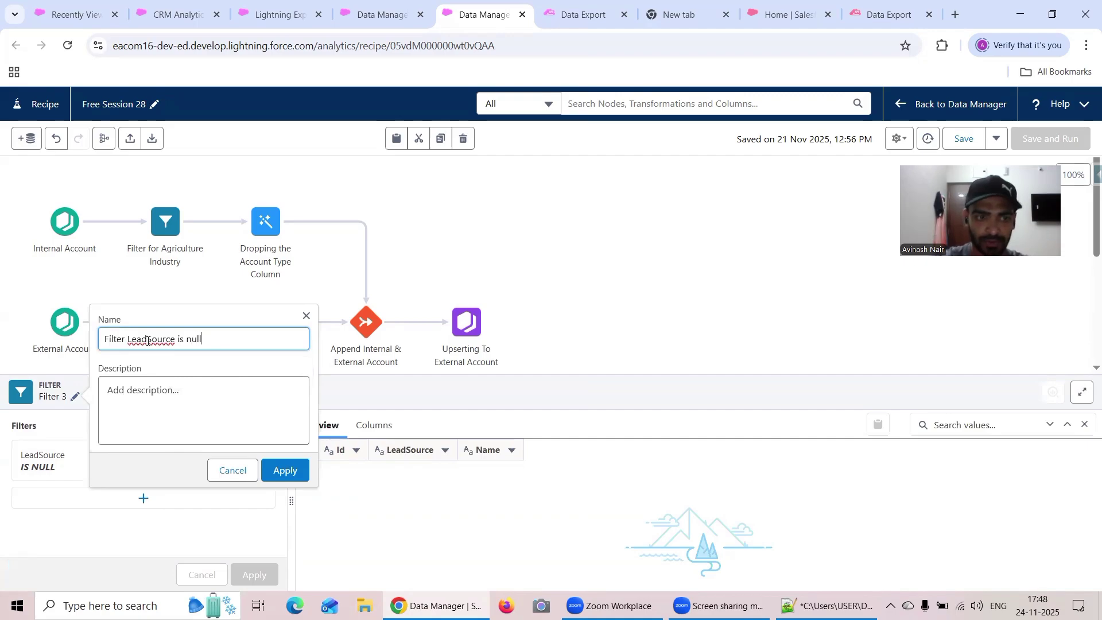
click(285, 470)
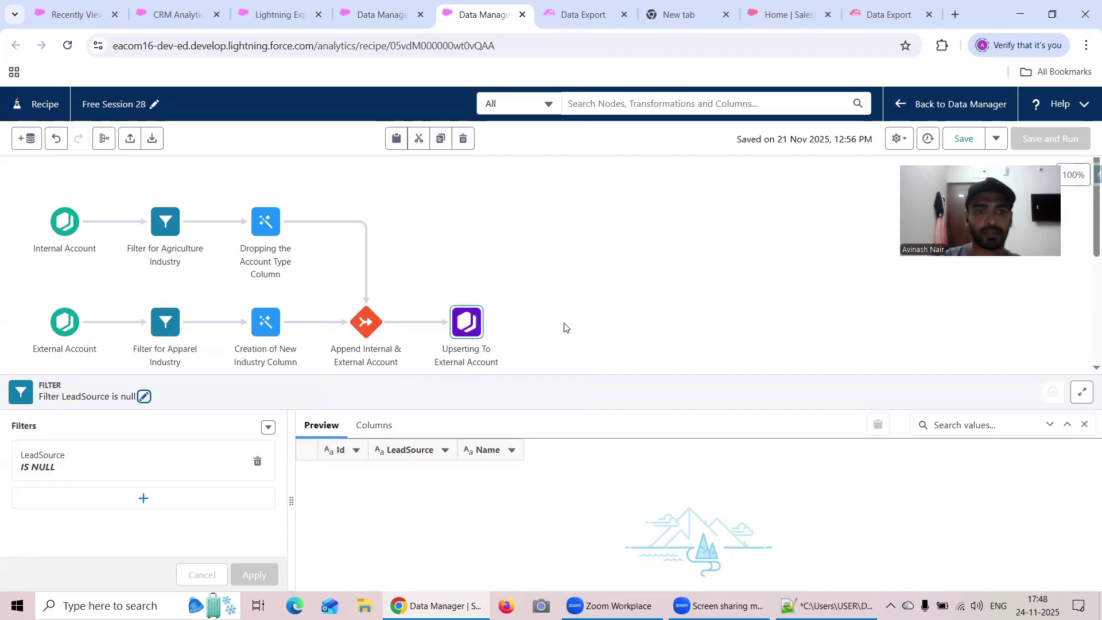
click(343, 354)
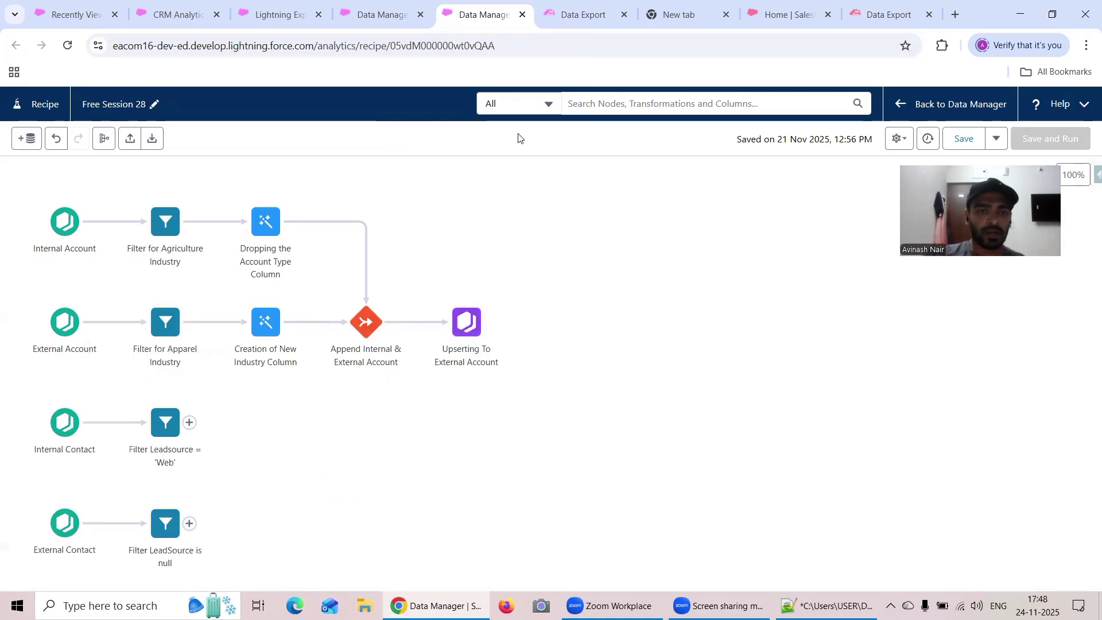
Step: Refresh the Data Manager job monitor to check the status of the Salesforce External Contact sync
click(580, 14)
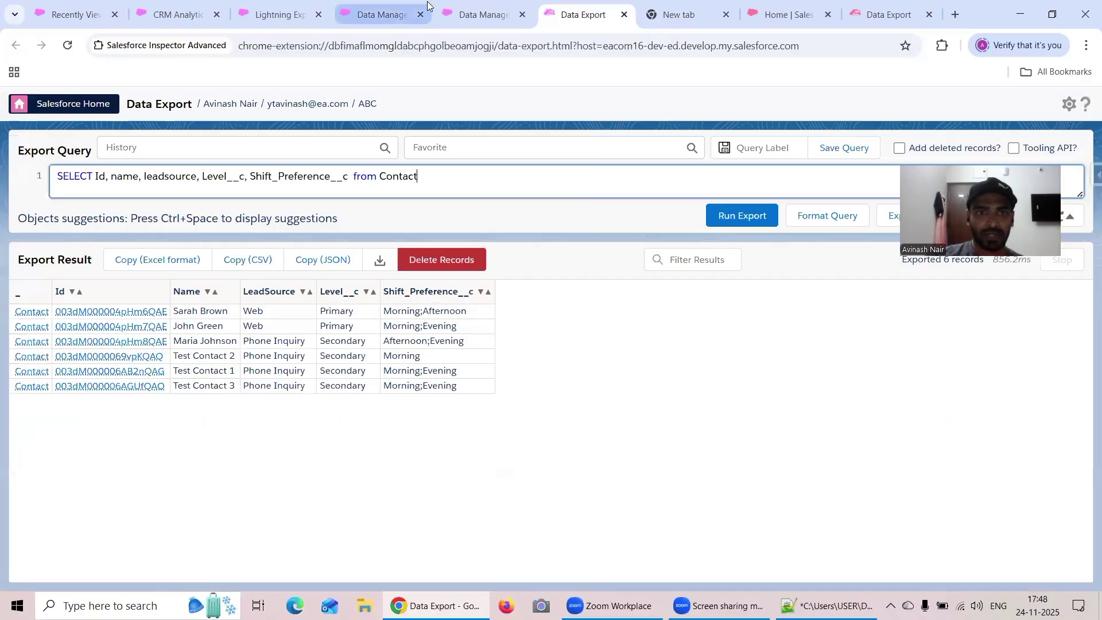
click(381, 14)
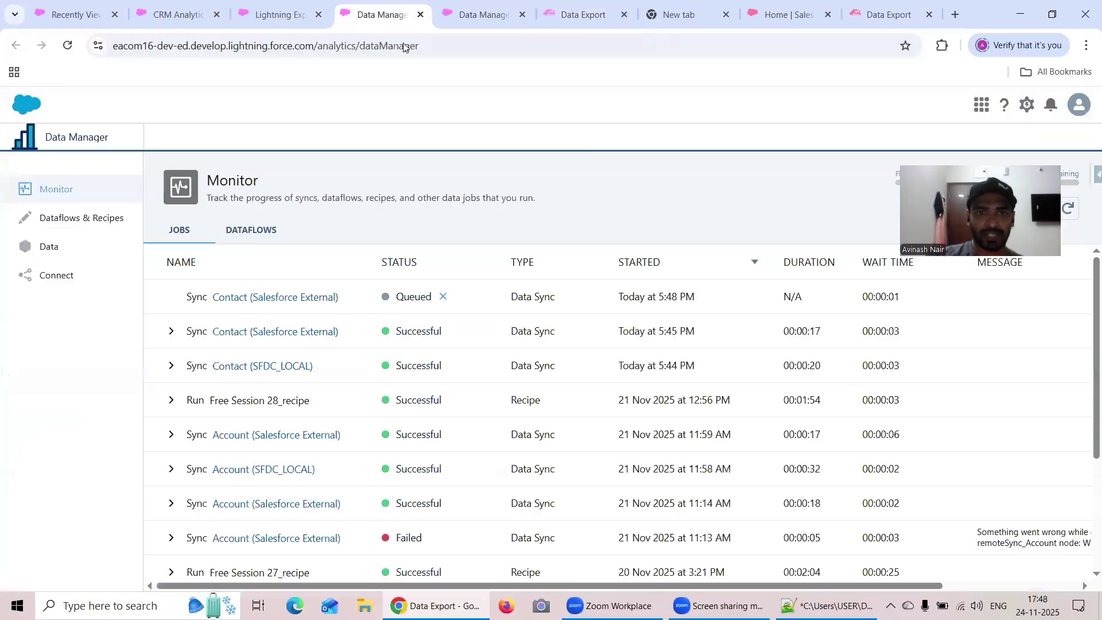
click(1075, 215)
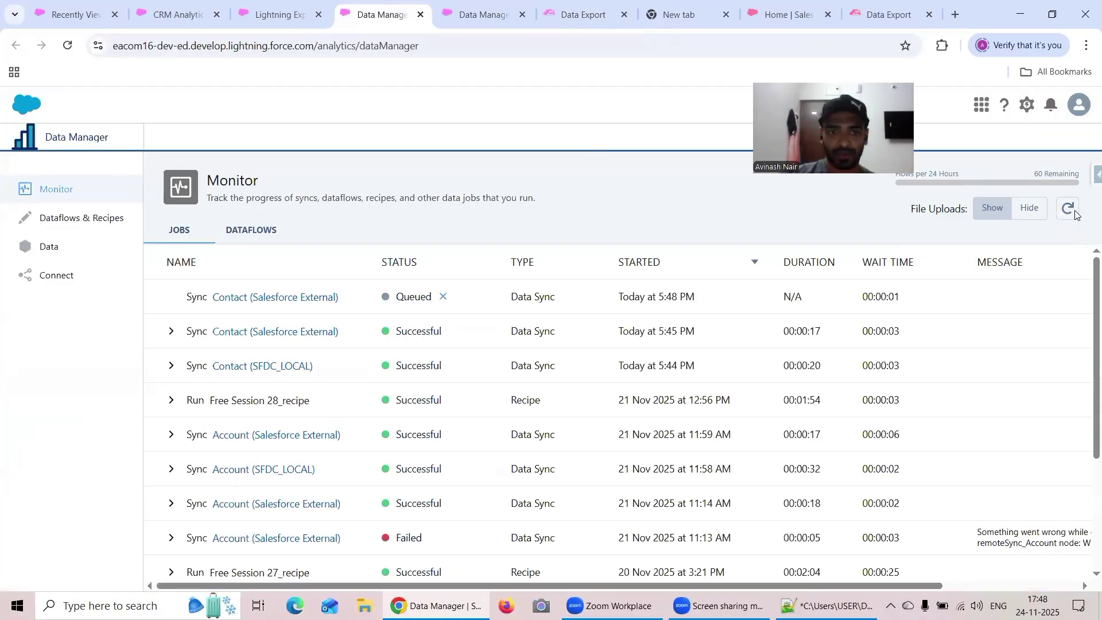
Step: Return to the Free Session 28 recipe and save it
click(505, 17)
drag(796, 131, 861, 415)
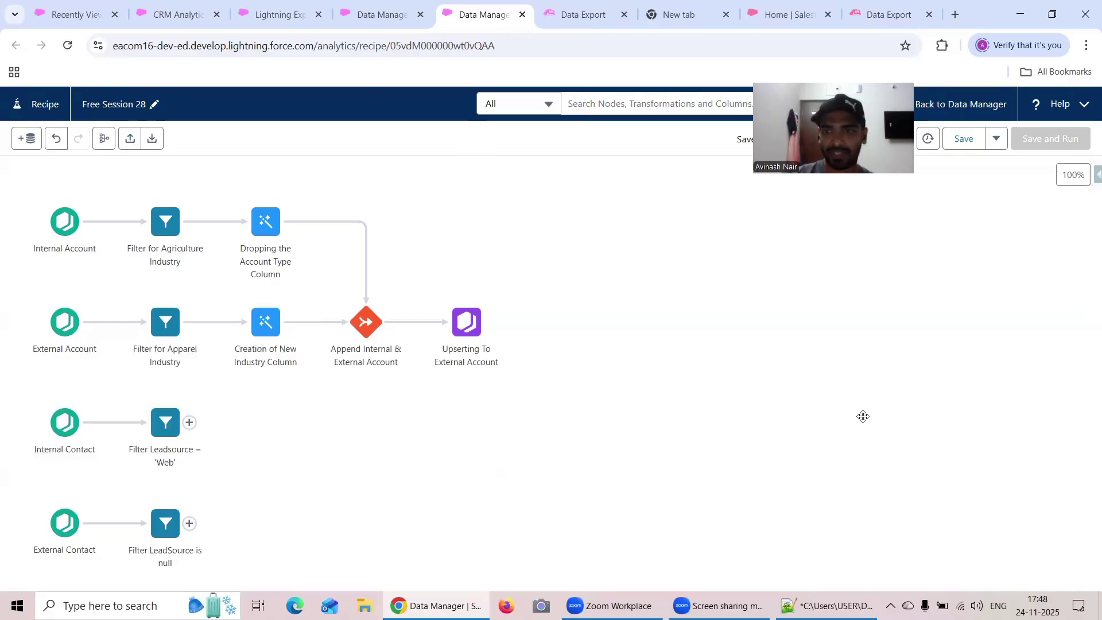
click(964, 136)
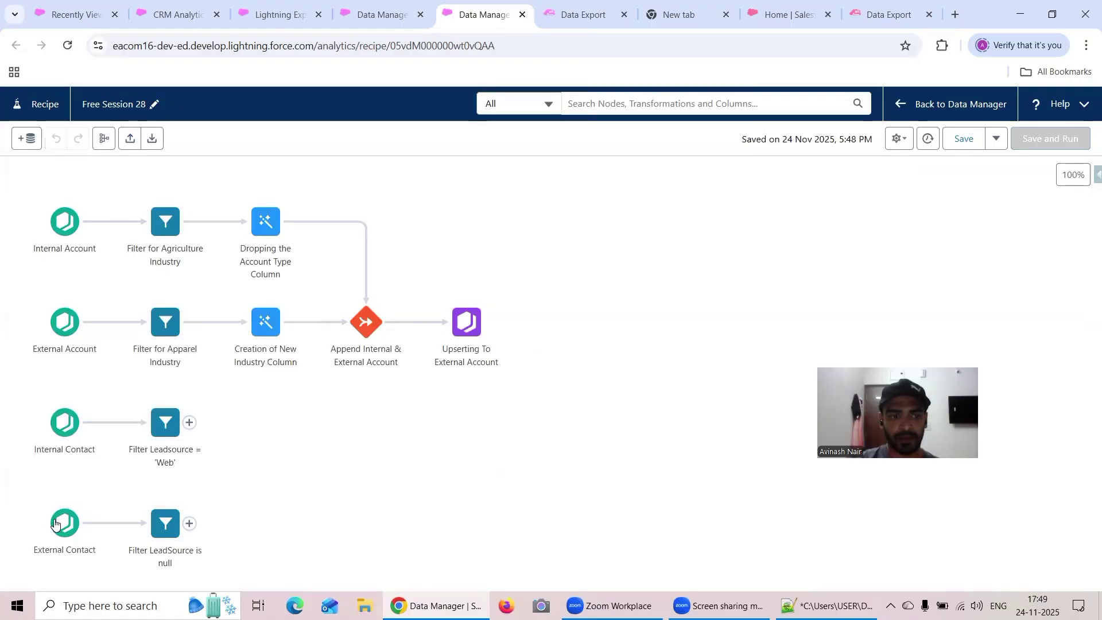
Step: Refresh the recipe's preview data with the External Contact input node opened
click(56, 525)
click(899, 138)
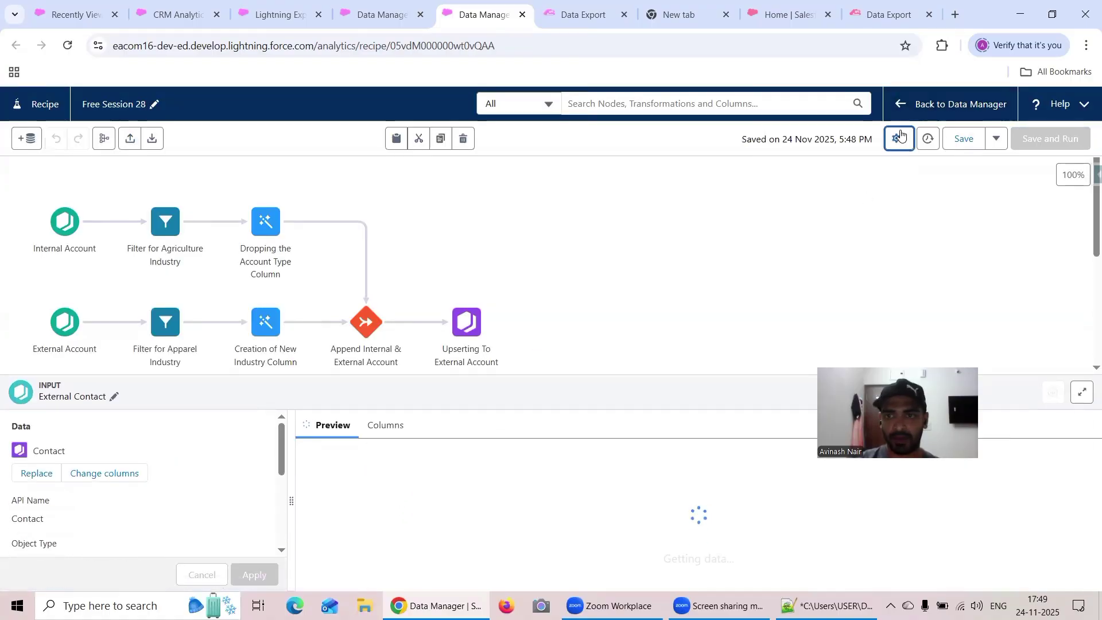
click(855, 167)
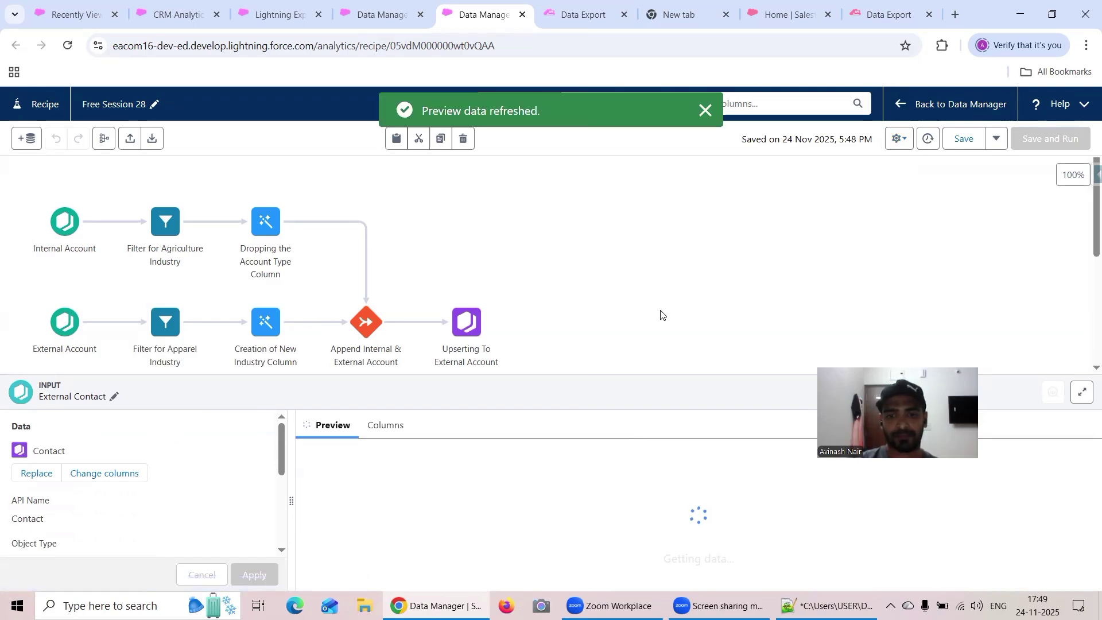
click(660, 310)
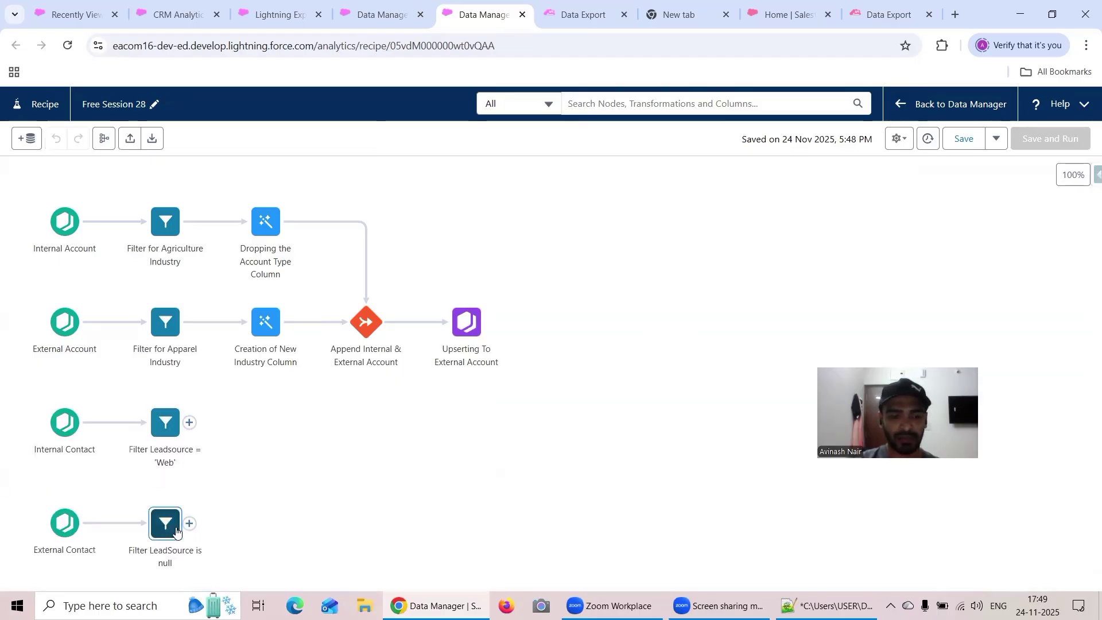
Step: Add a Transform node after the Filter LeadSource is null node
click(190, 526)
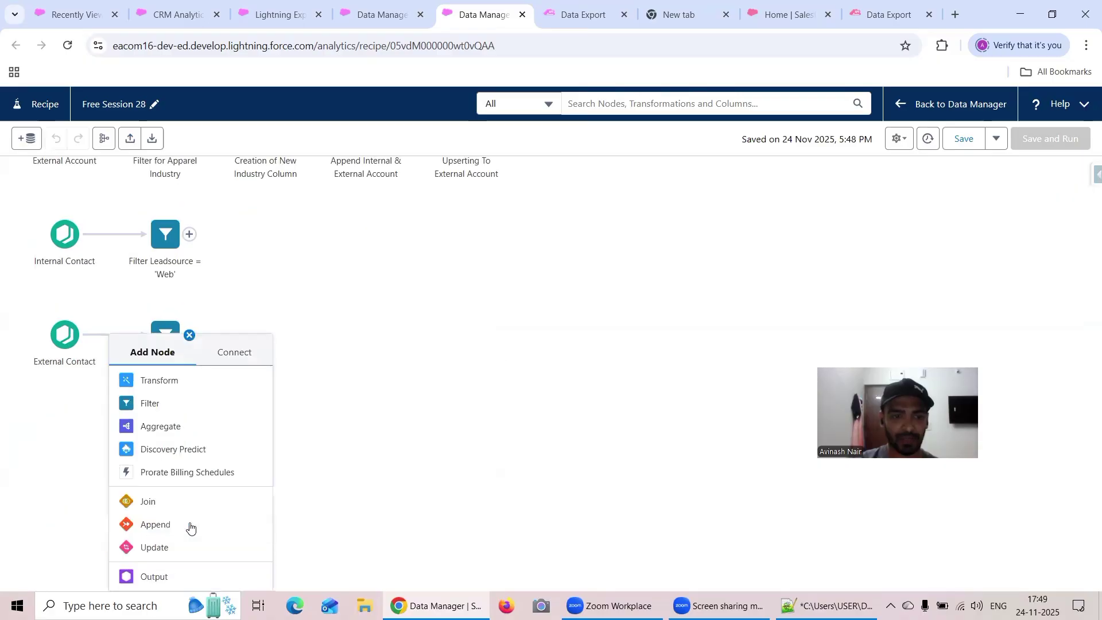
click(175, 379)
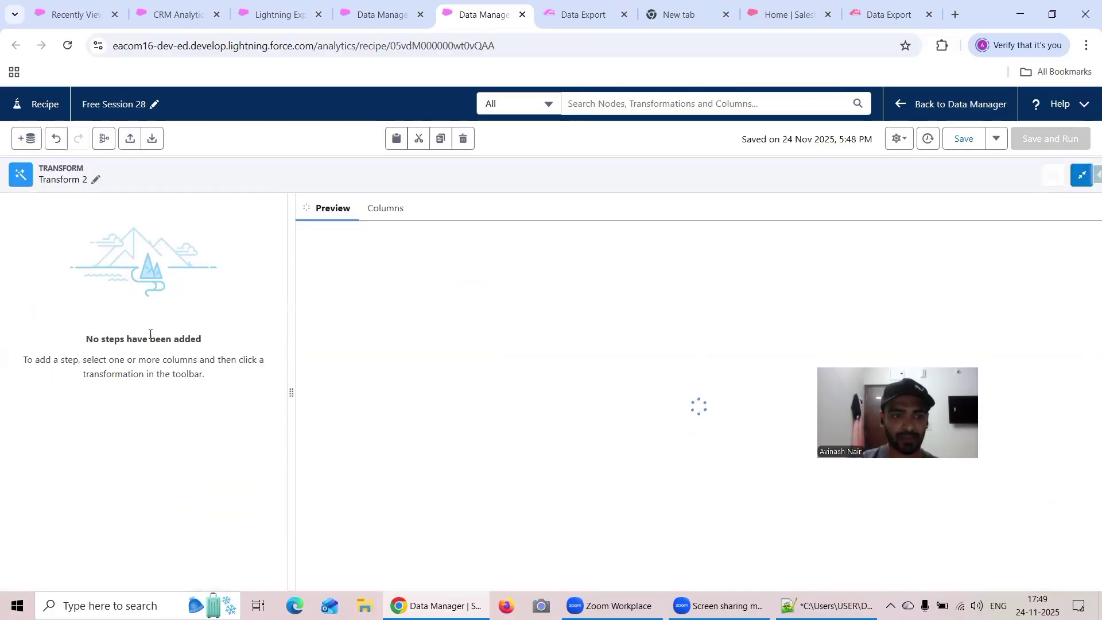
click(95, 180)
click(399, 260)
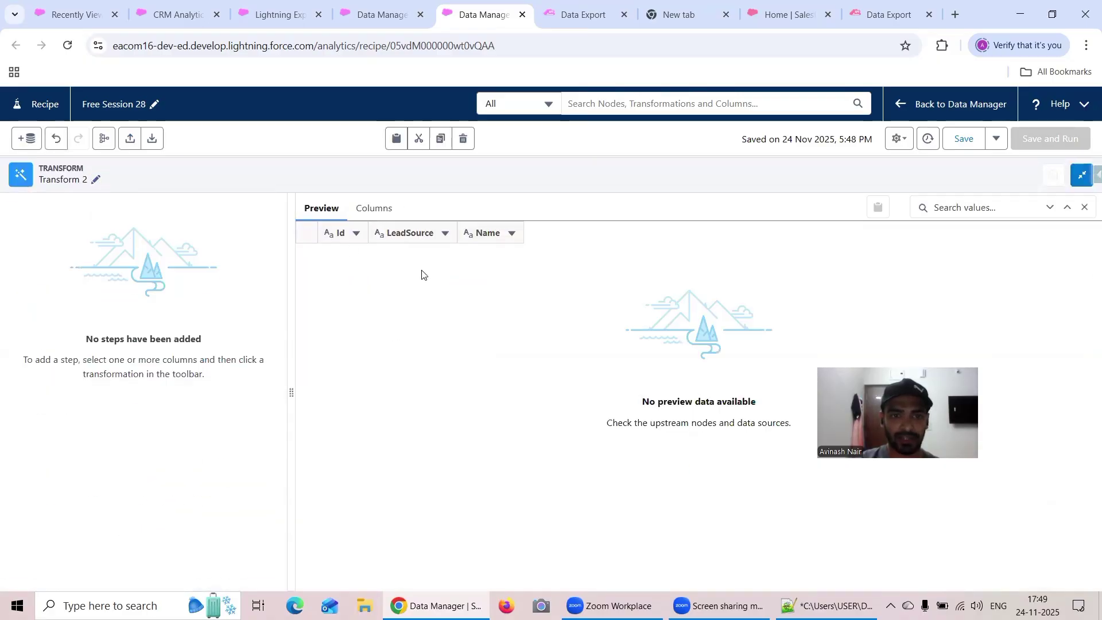
Step: Start a custom formula on LeadSource with column label New LeadSource, API name New_LeadSource and output type Text
click(428, 233)
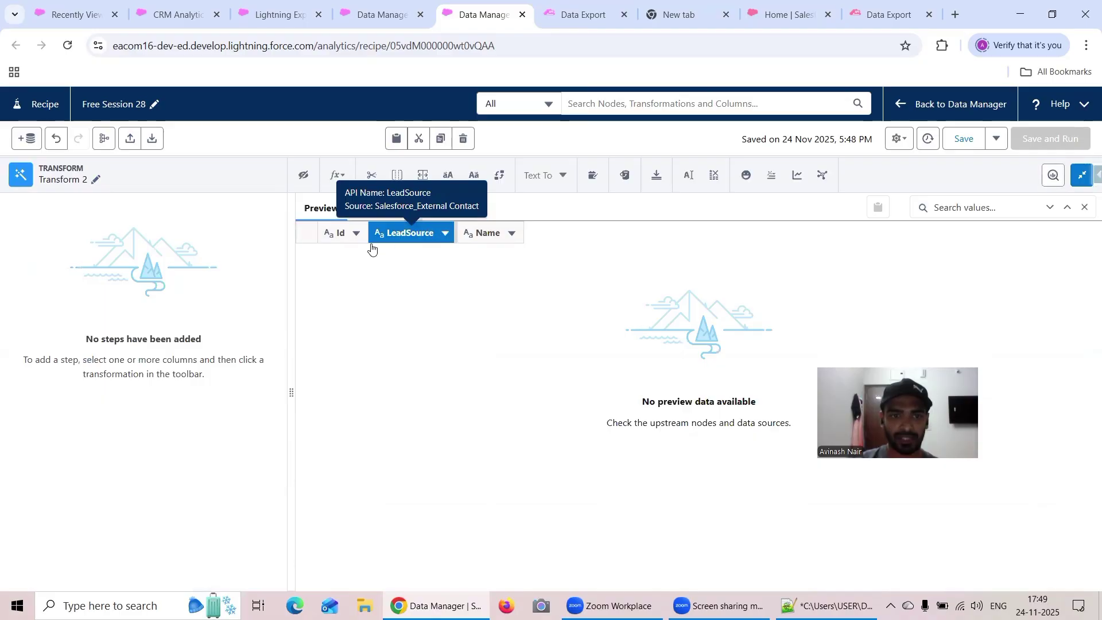
click(336, 175)
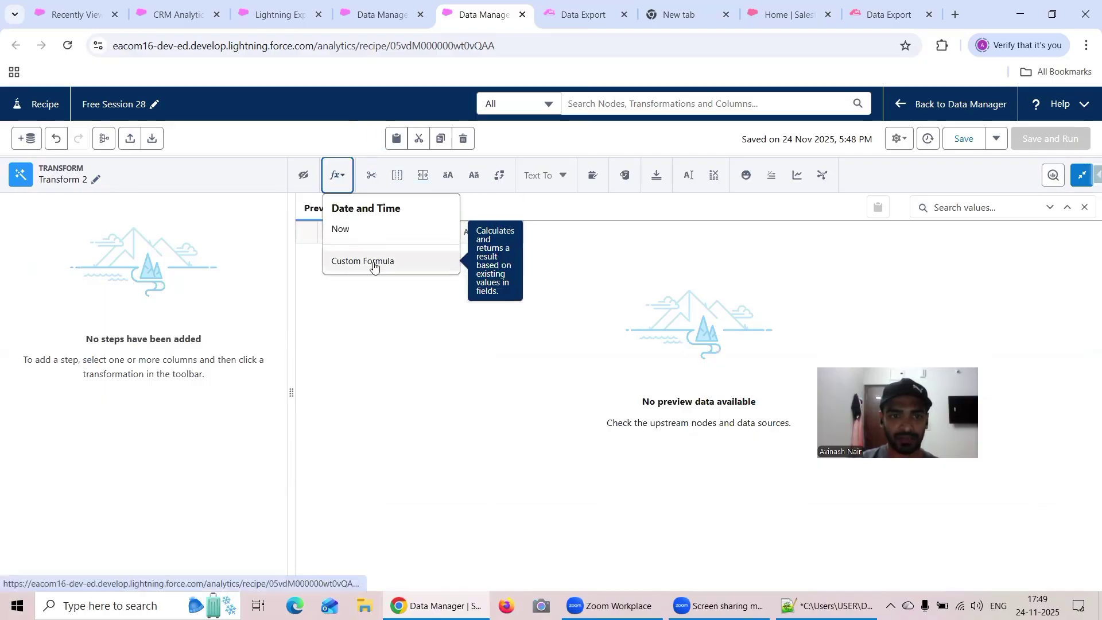
click(371, 263)
scroll(578, 360, down, 5)
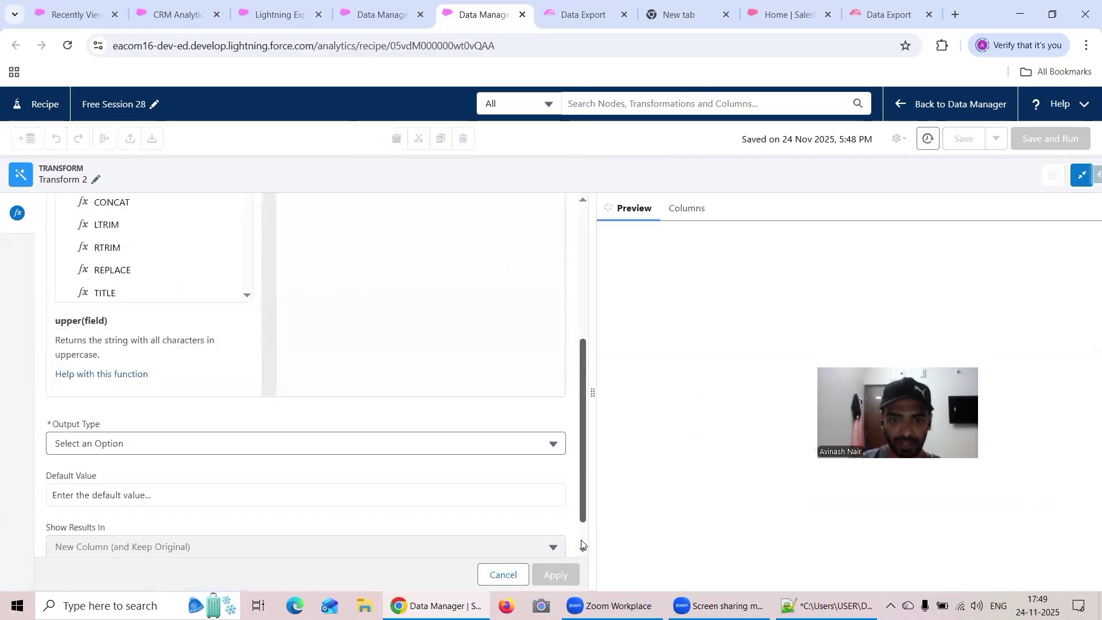
drag(173, 525, 15, 520)
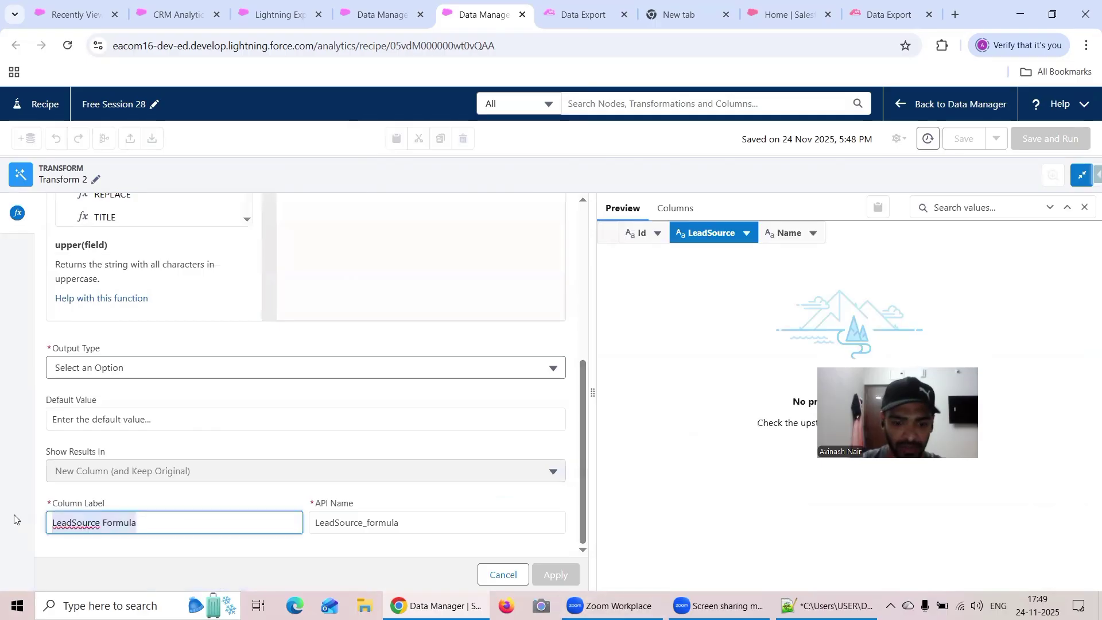
text(New Le)
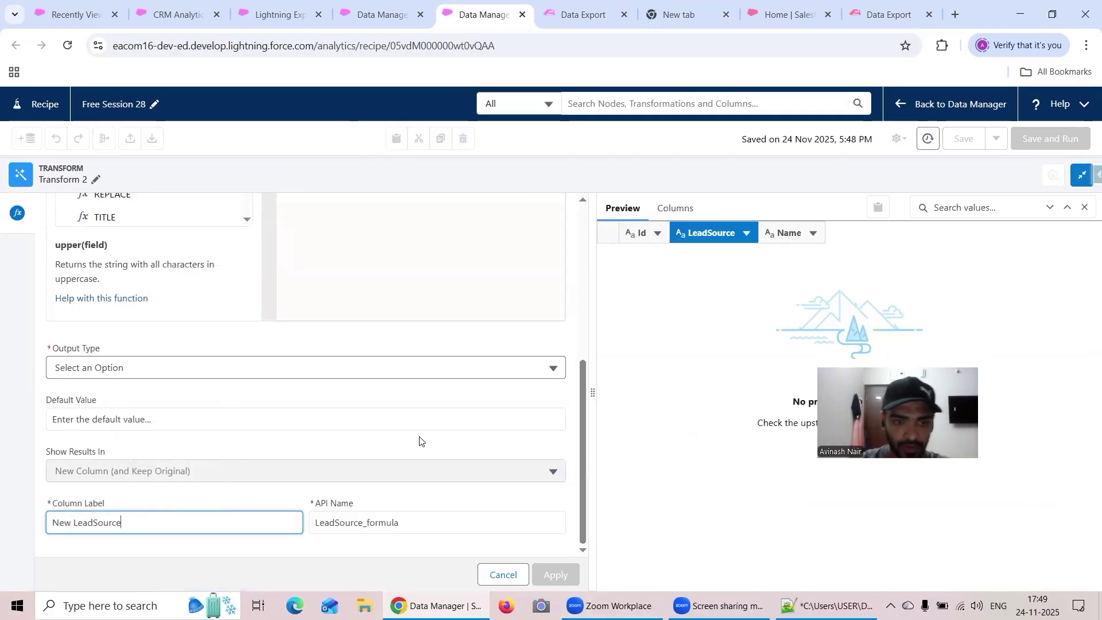
triple_click(409, 517)
text(N)
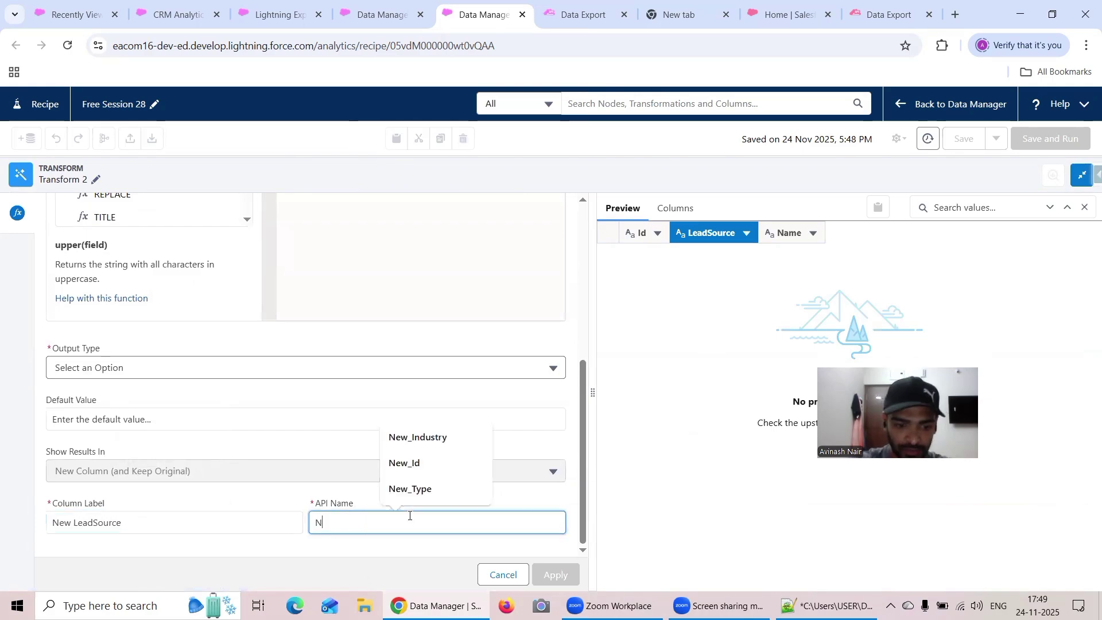
text(ew_Lea)
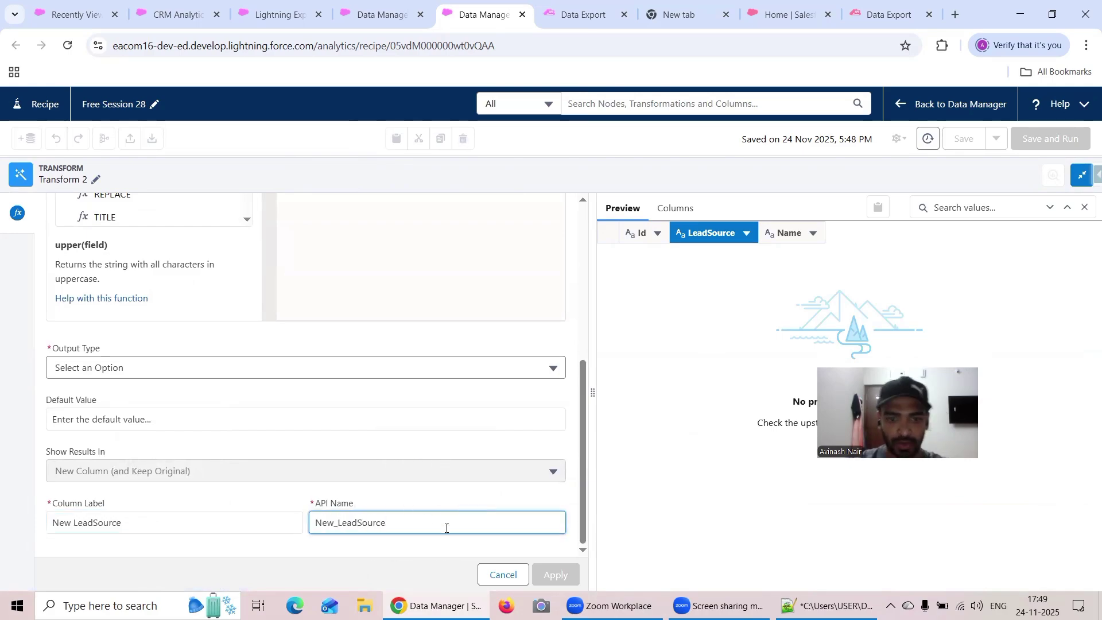
text(dSource)
click(143, 370)
click(116, 400)
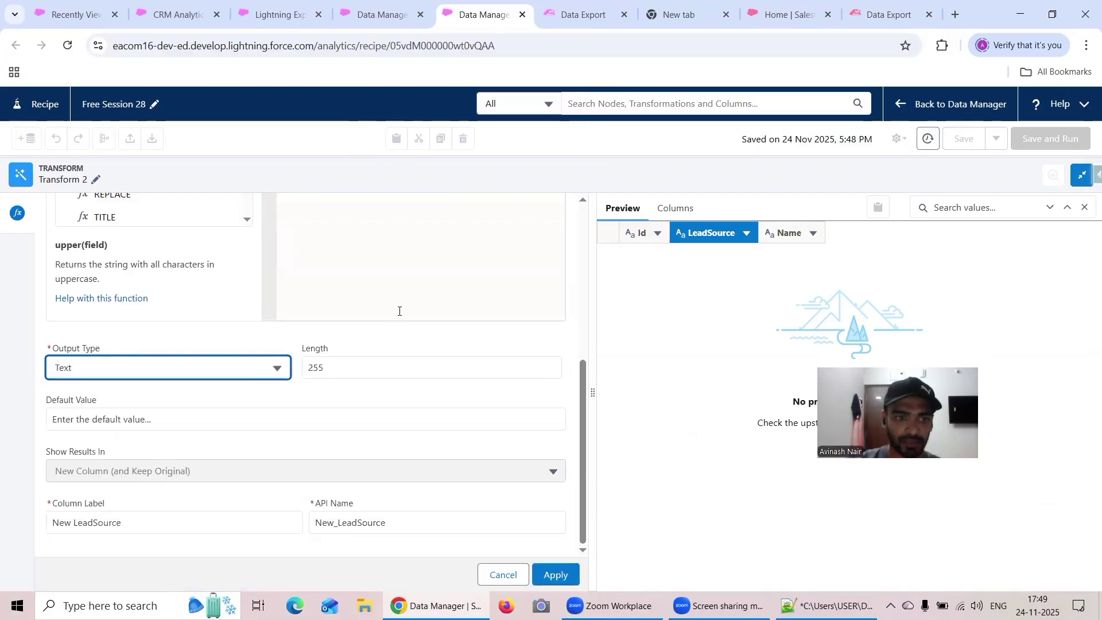
Step: Enter 'Web' as the formula of the New LeadSource column and apply the transformation
scroll(576, 388, up, 5)
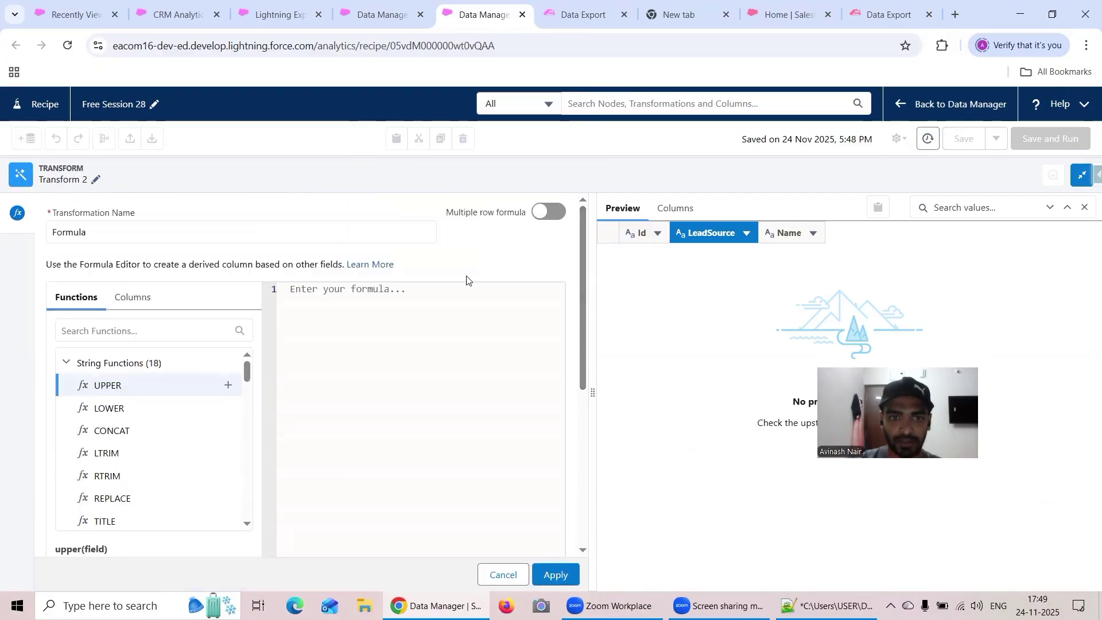
click(438, 290)
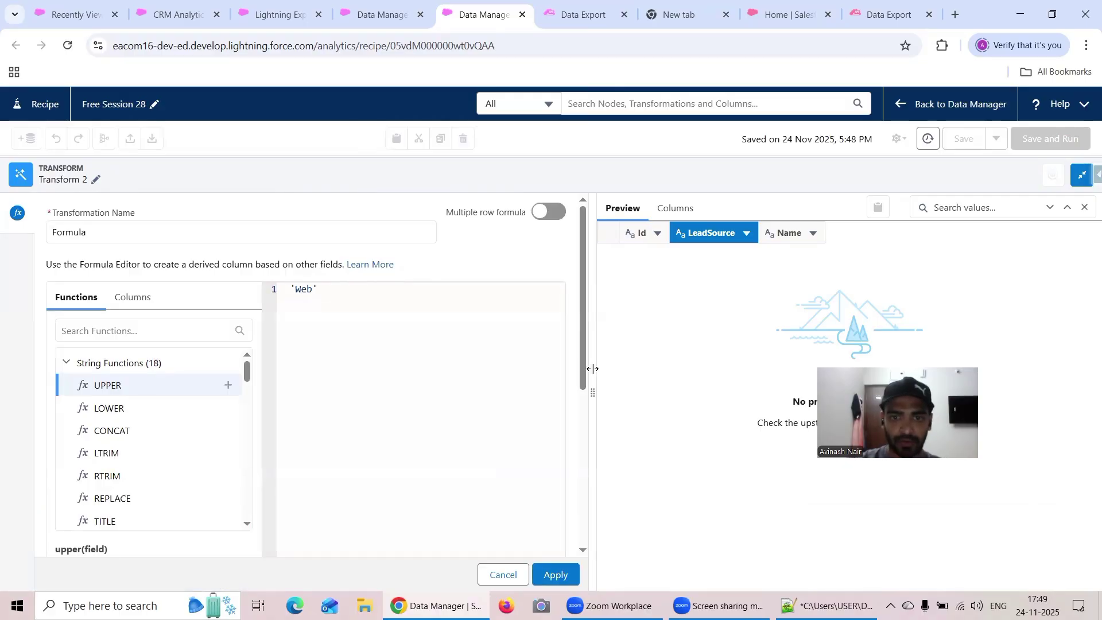
drag(583, 374, 534, 543)
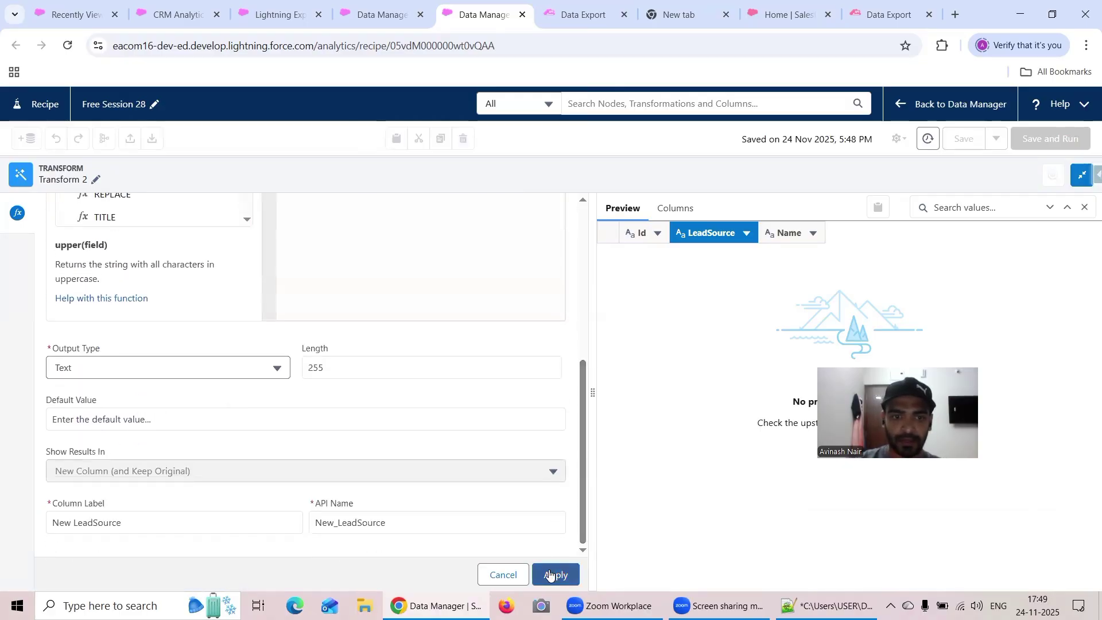
click(550, 575)
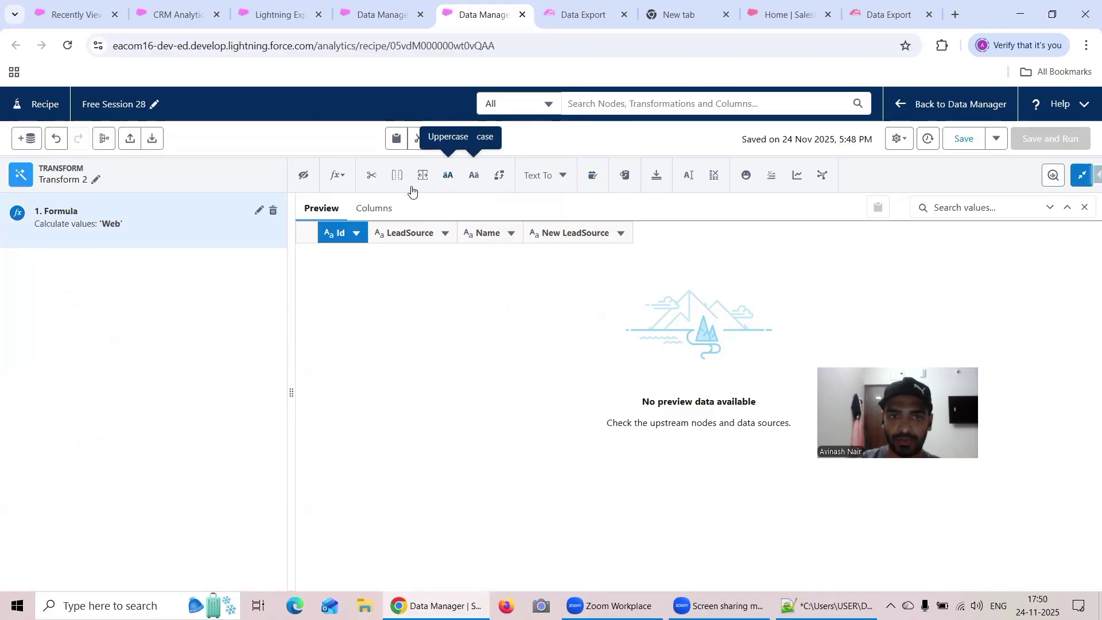
Step: Drop the original LeadSource column in the Transform node and return to the full recipe canvas
click(396, 233)
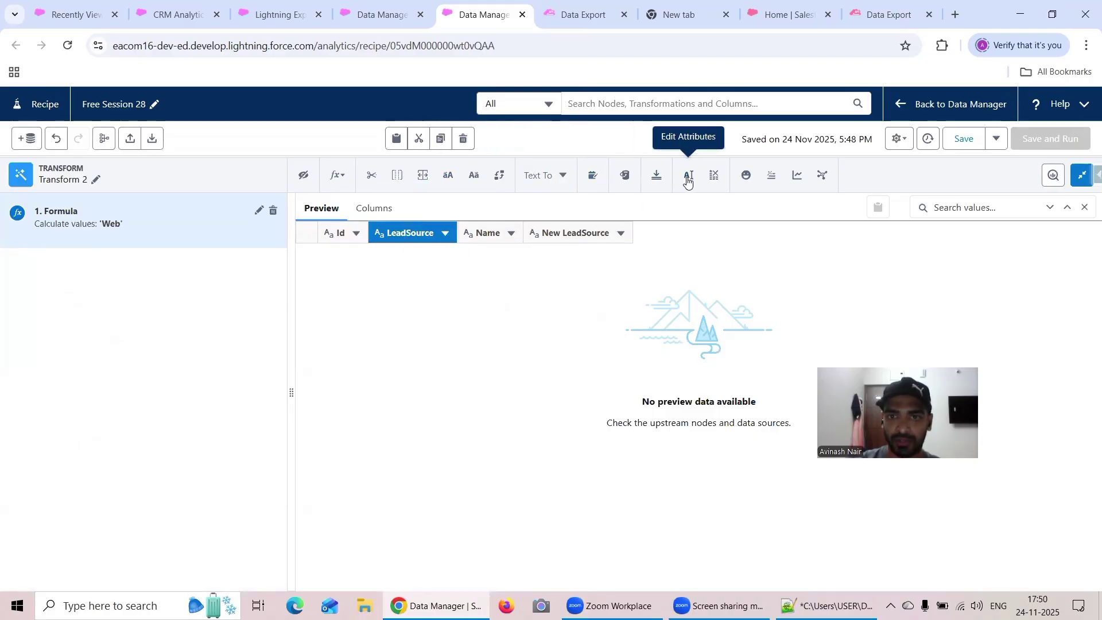
click(713, 176)
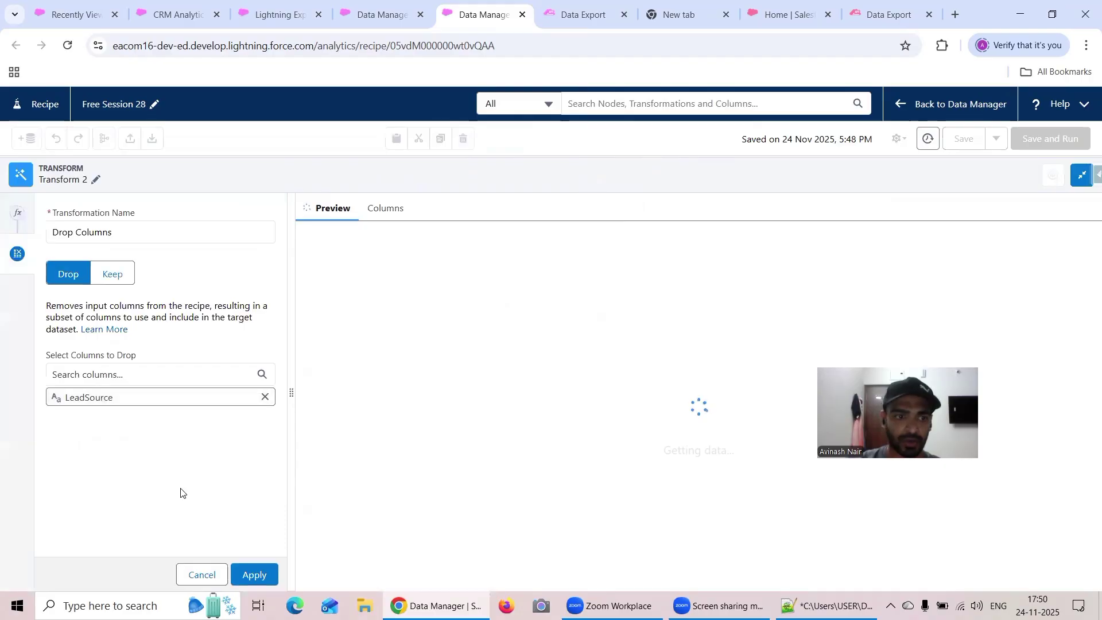
click(253, 574)
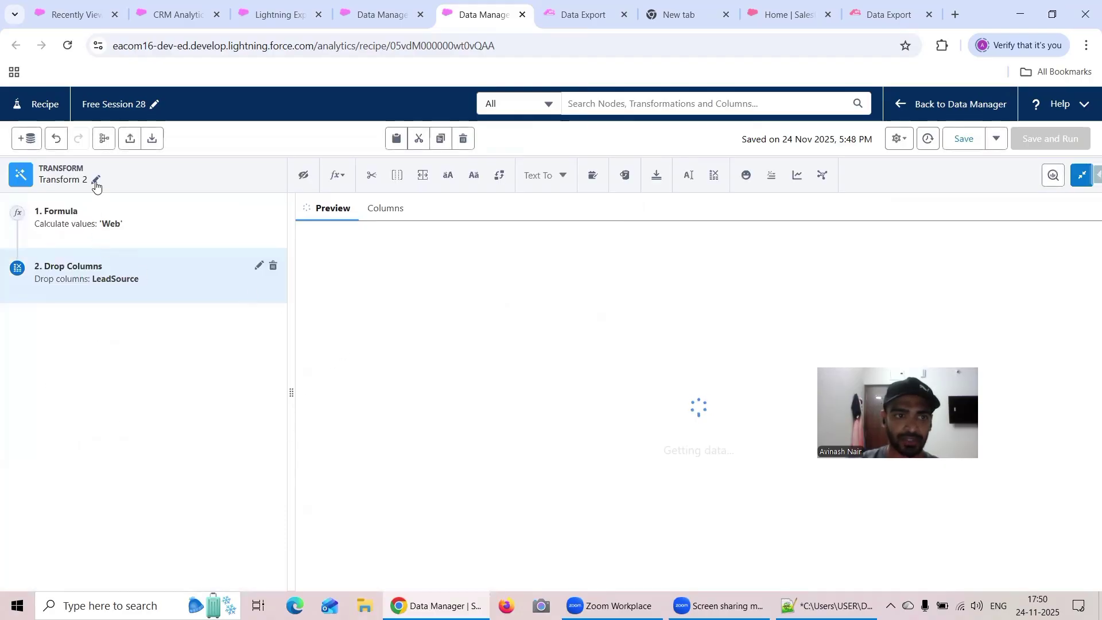
click(1078, 183)
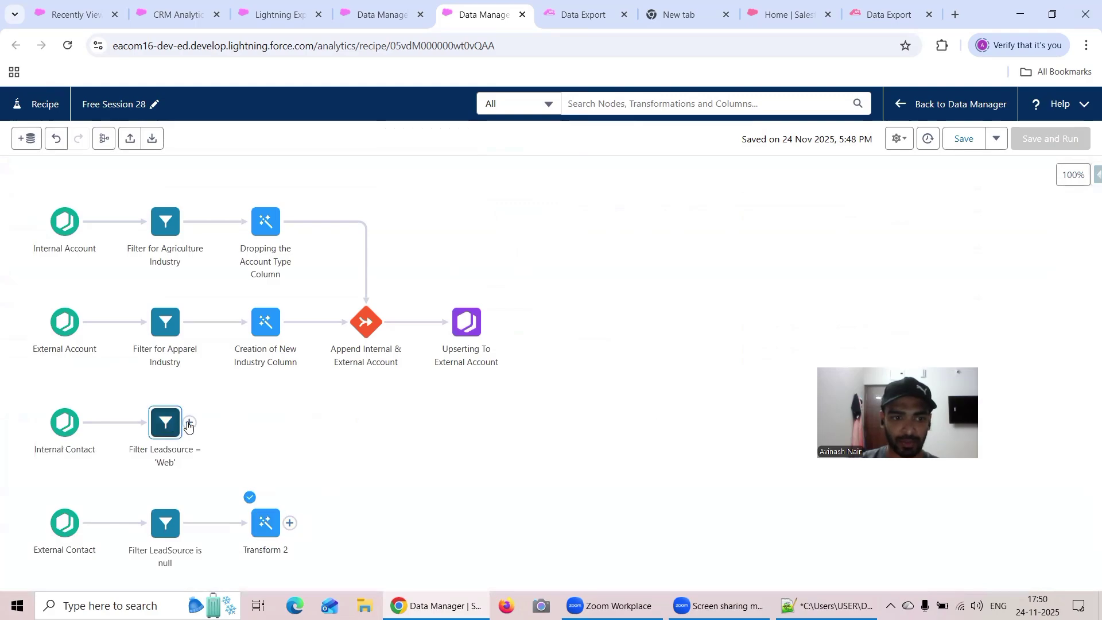
Step: Append the Filter Leadsource = 'Web' branch to the external Contact Transform node, keeping the suggested column mapping
drag(190, 422, 267, 521)
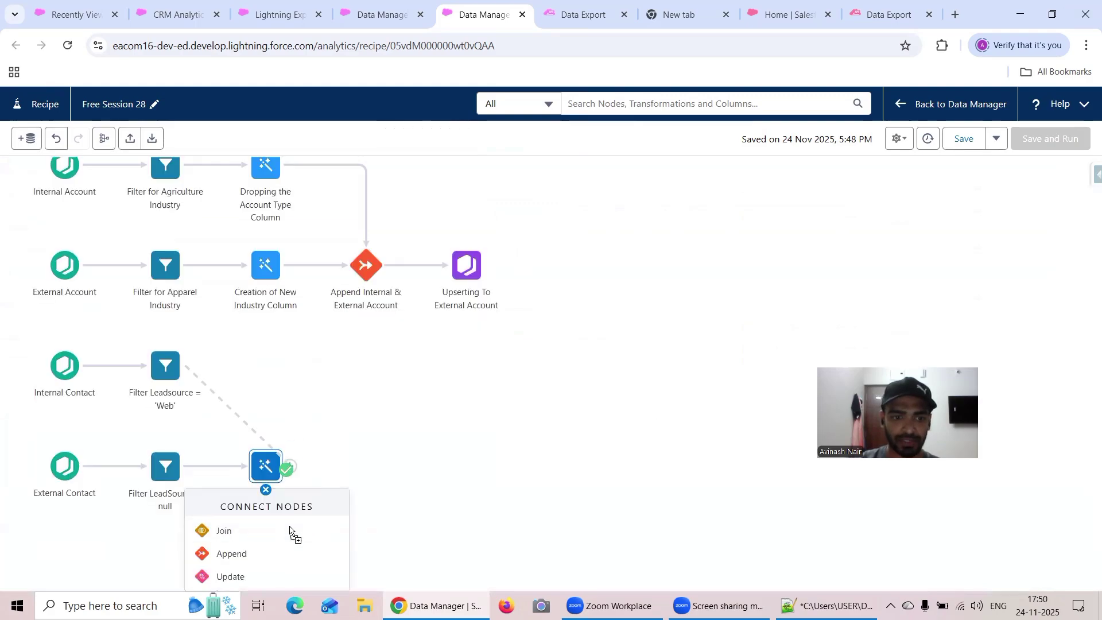
click(232, 554)
scroll(366, 474, down, 3)
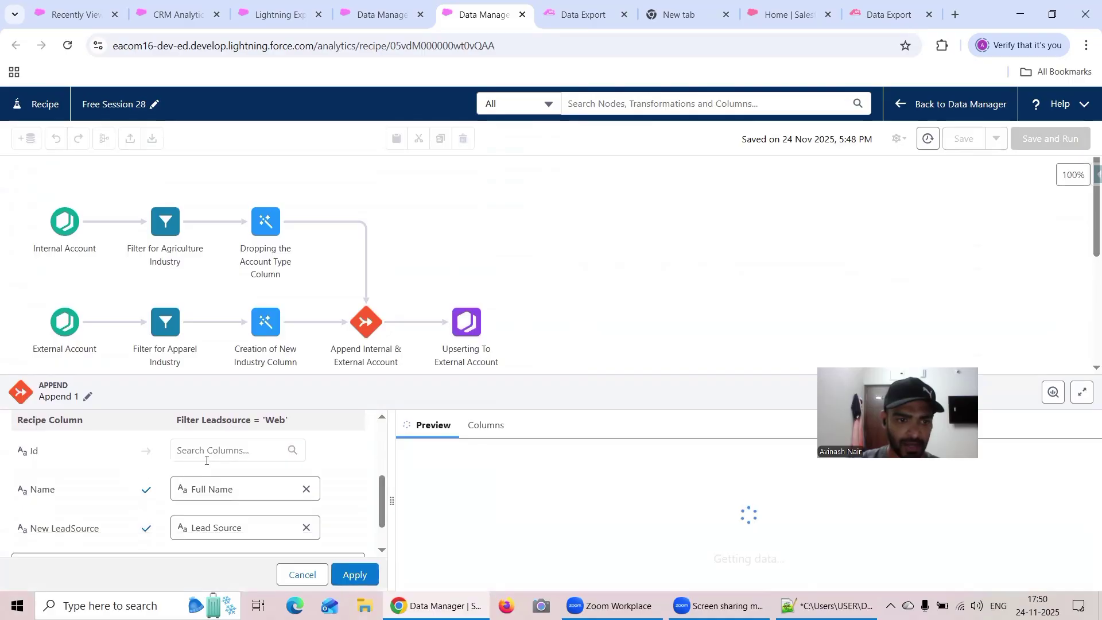
click(360, 575)
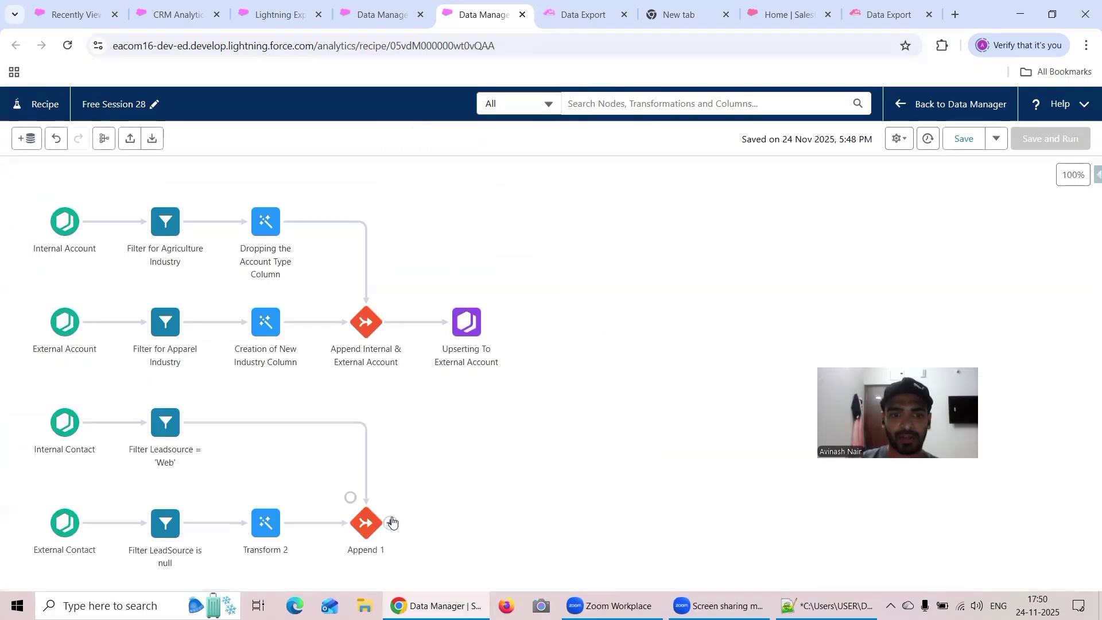
Step: Add an output node after Append 1 that writes to the output connection Salesforce_Developer_Org
click(387, 521)
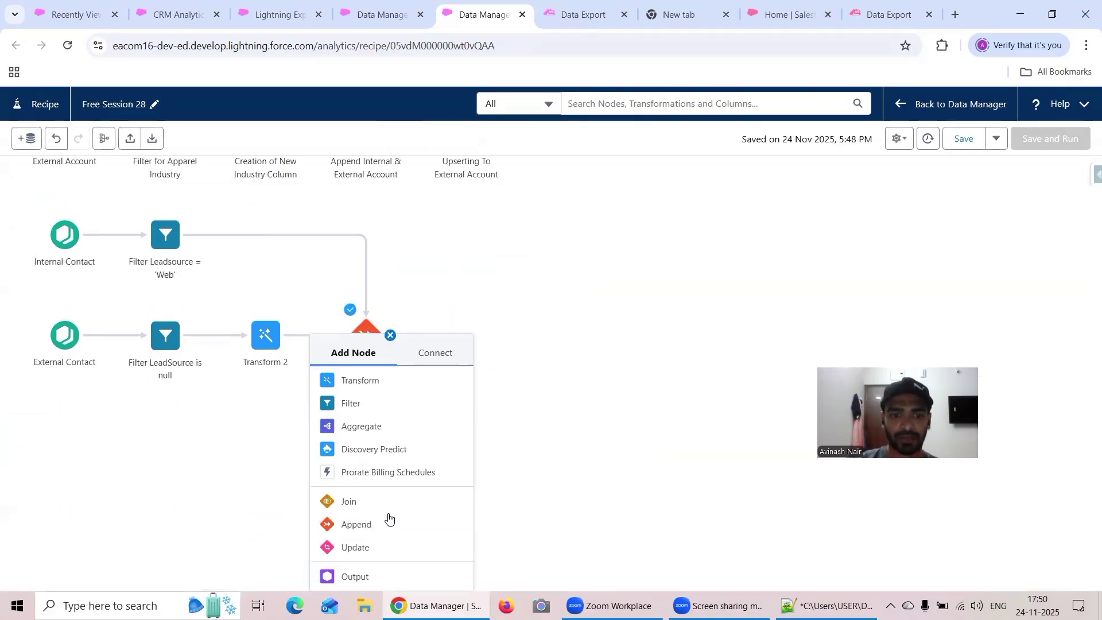
click(370, 576)
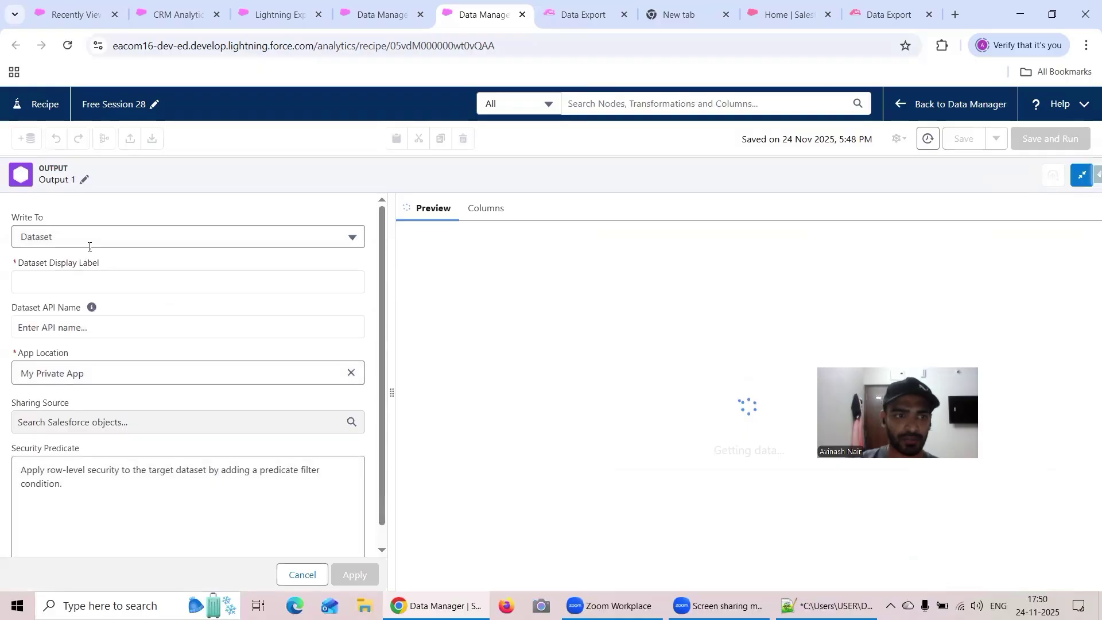
click(90, 242)
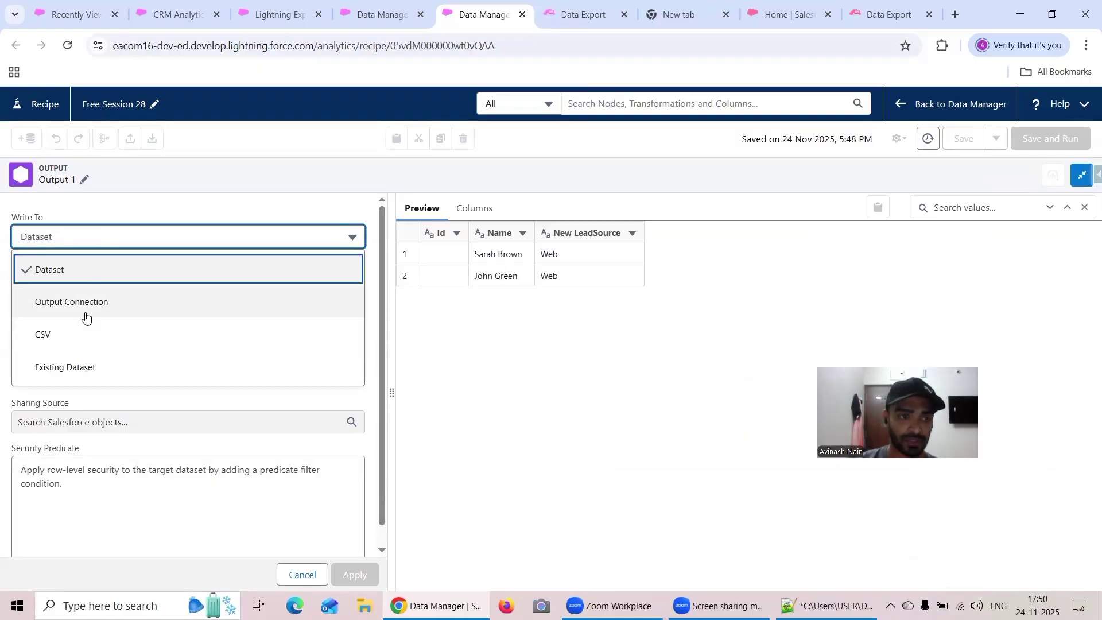
click(89, 312)
click(81, 286)
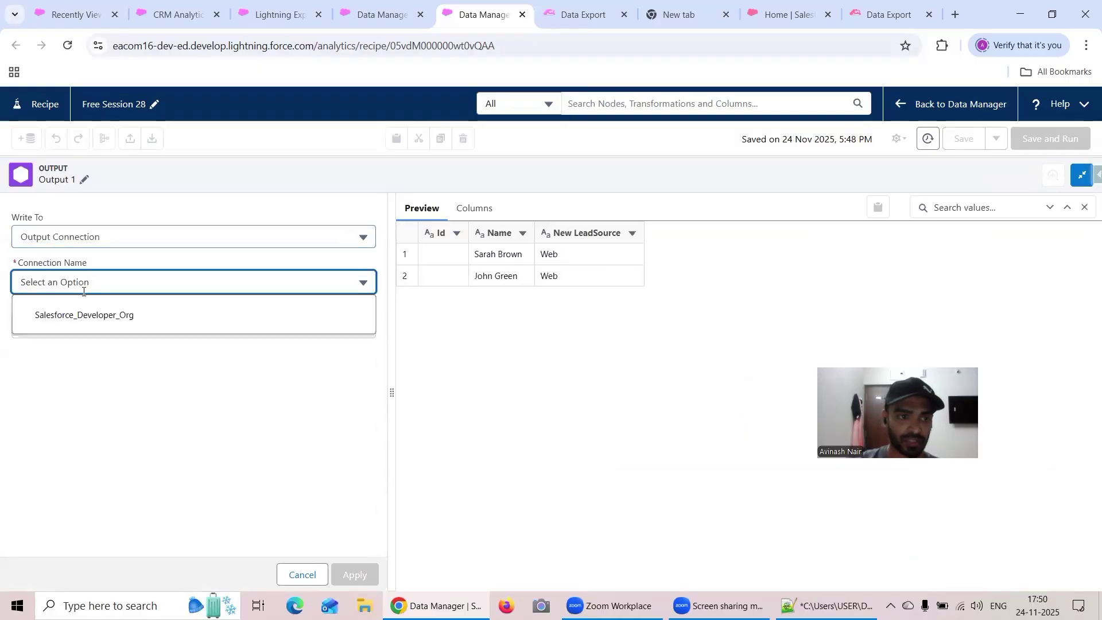
click(94, 315)
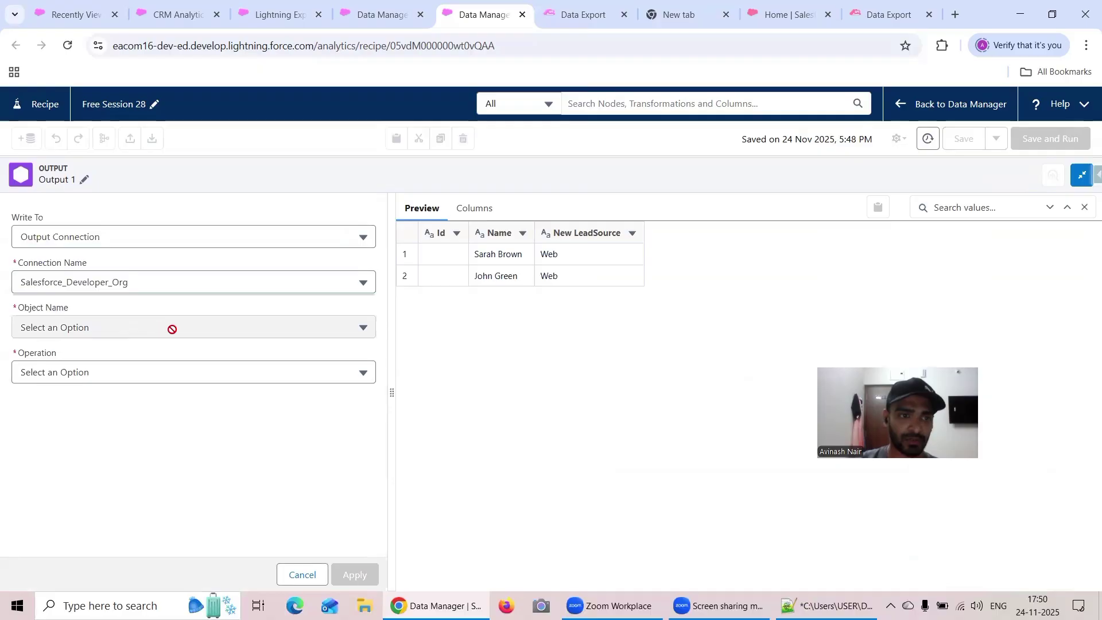
Step: Set the output's target object to Contact and its operation to UPSERT
click(235, 328)
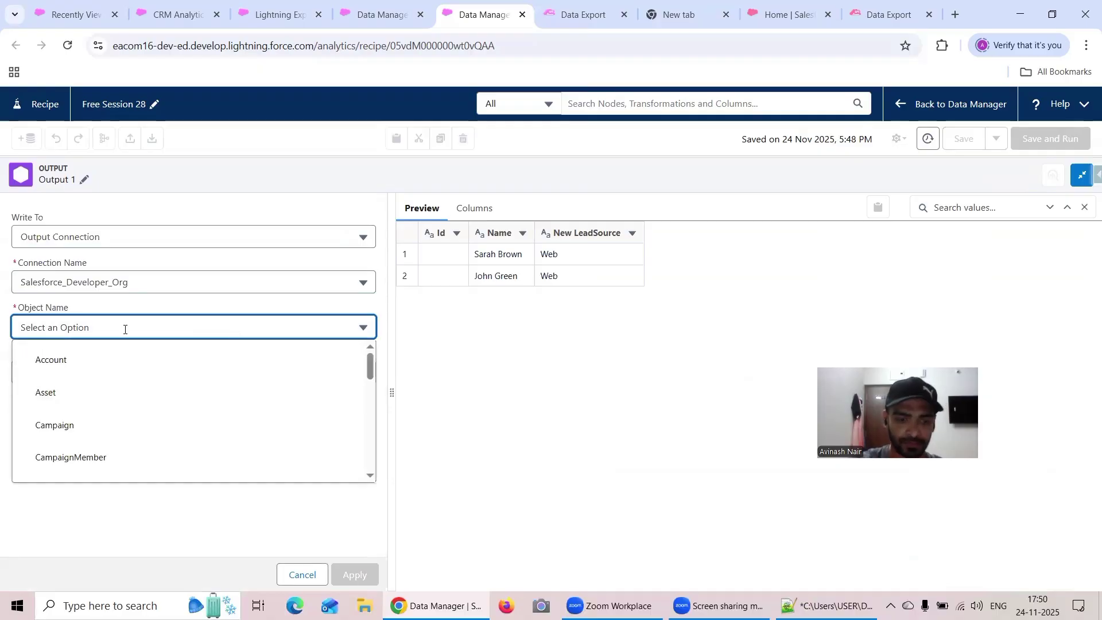
scroll(150, 389, down, 3)
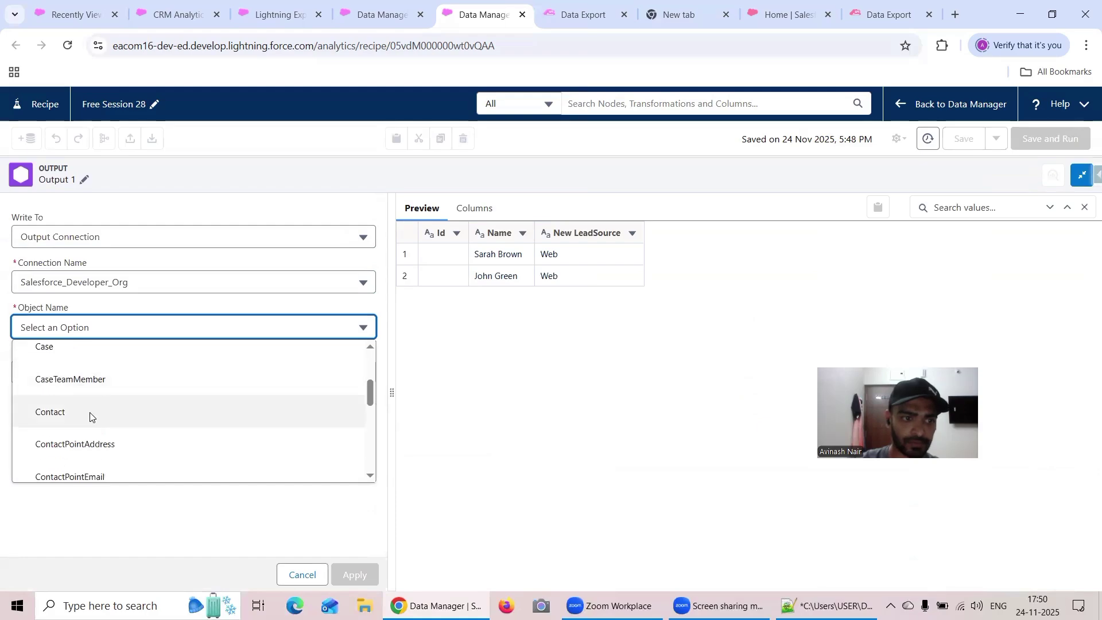
click(90, 417)
click(100, 370)
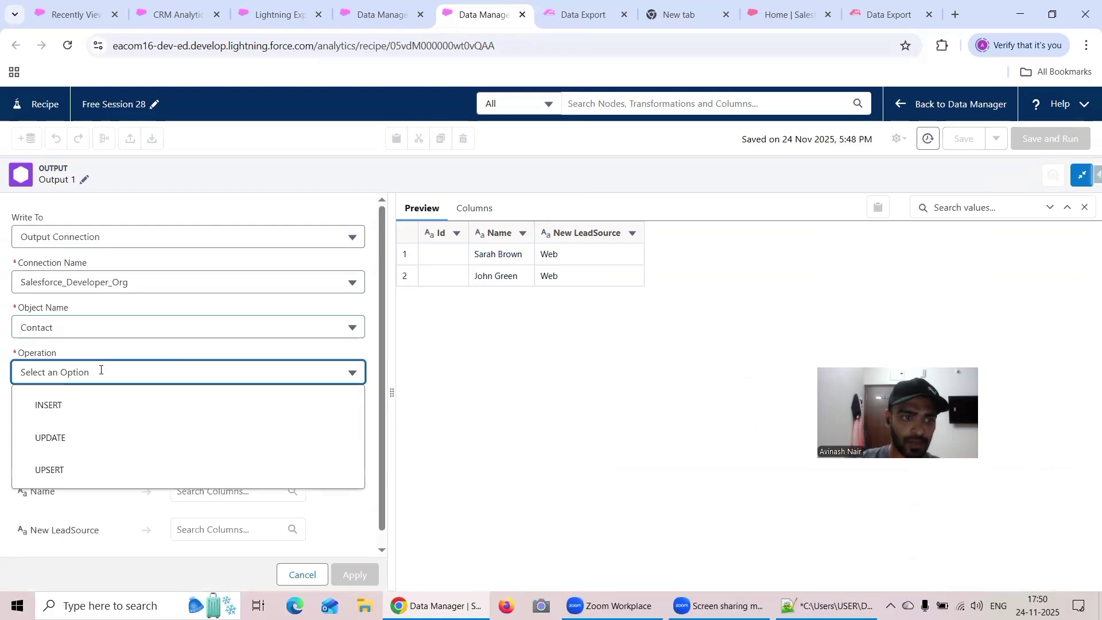
click(74, 469)
Step: Remap the recipe's Name column to the Contact column LastName and apply the output settings
scroll(221, 466, down, 1)
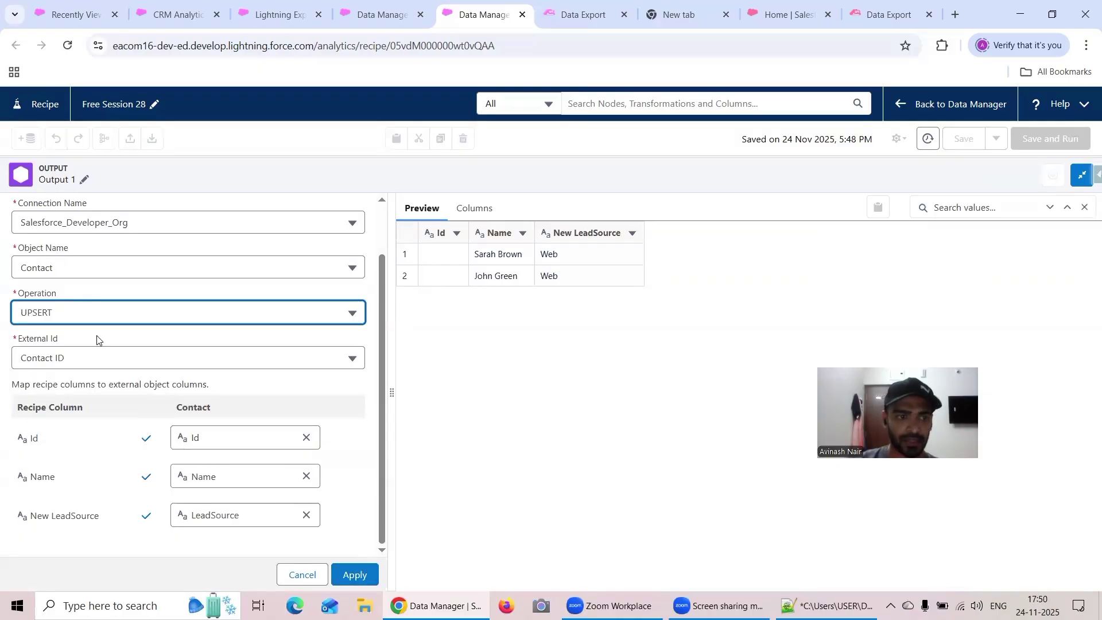
click(306, 477)
click(228, 476)
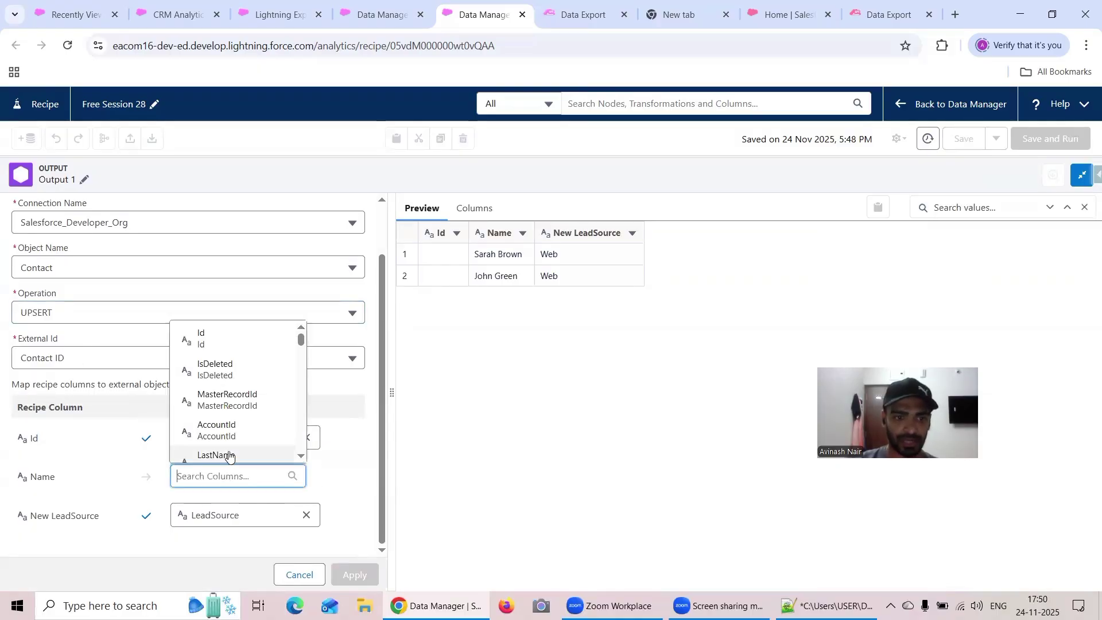
click(216, 454)
click(355, 573)
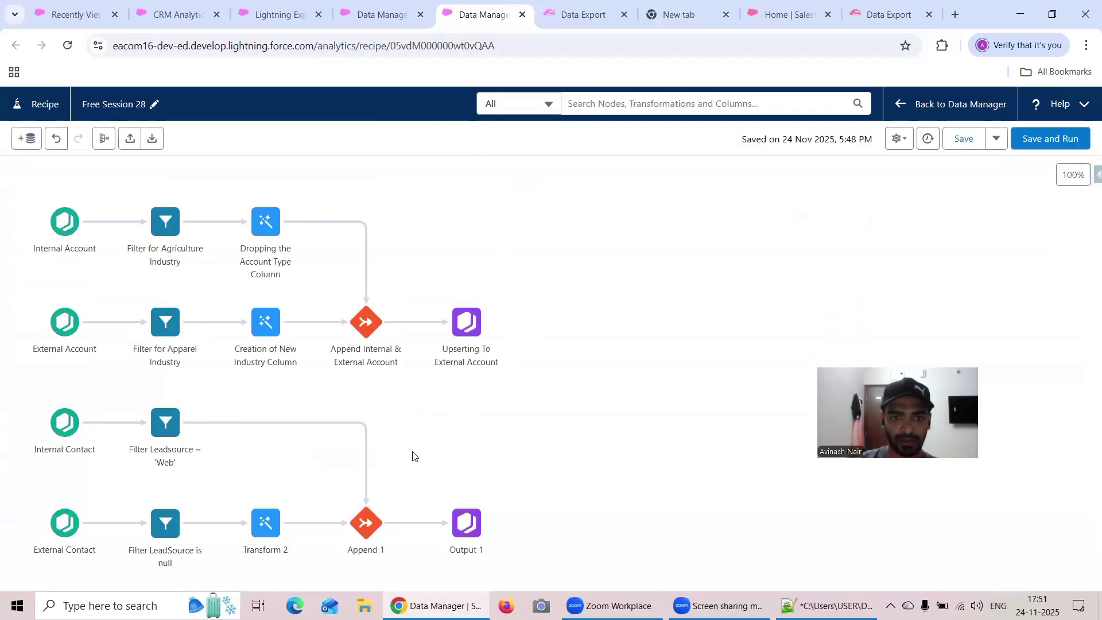
Step: Rename the contact output node as "Upsert to External Contact" and return to the full recipe canvas
click(466, 521)
click(84, 401)
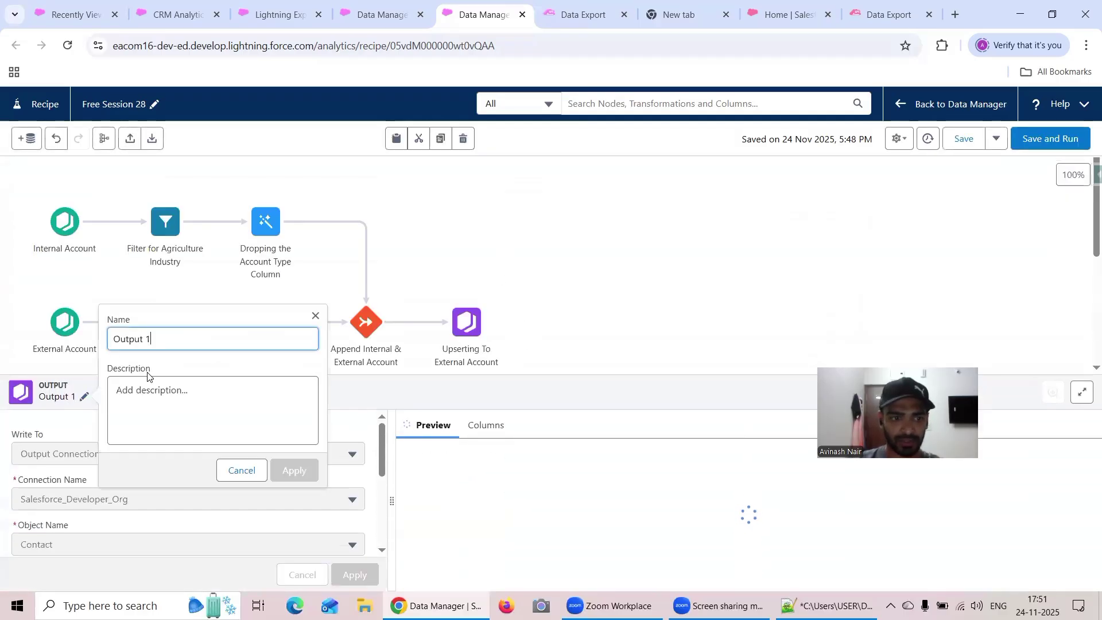
drag(156, 340, 86, 343)
text(U)
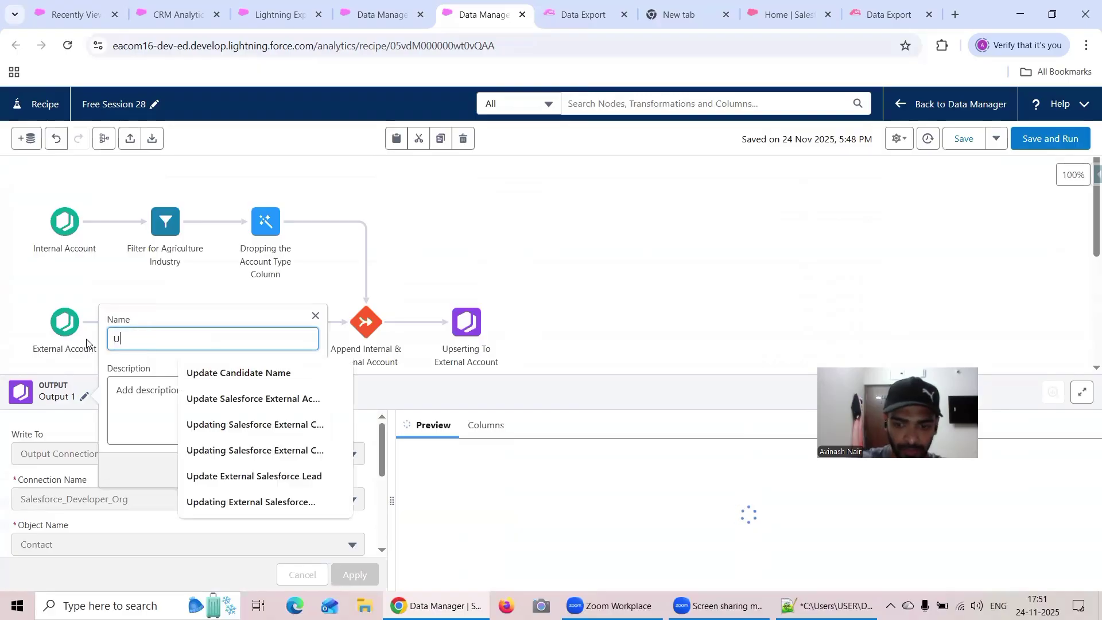
text(psert to External Contact)
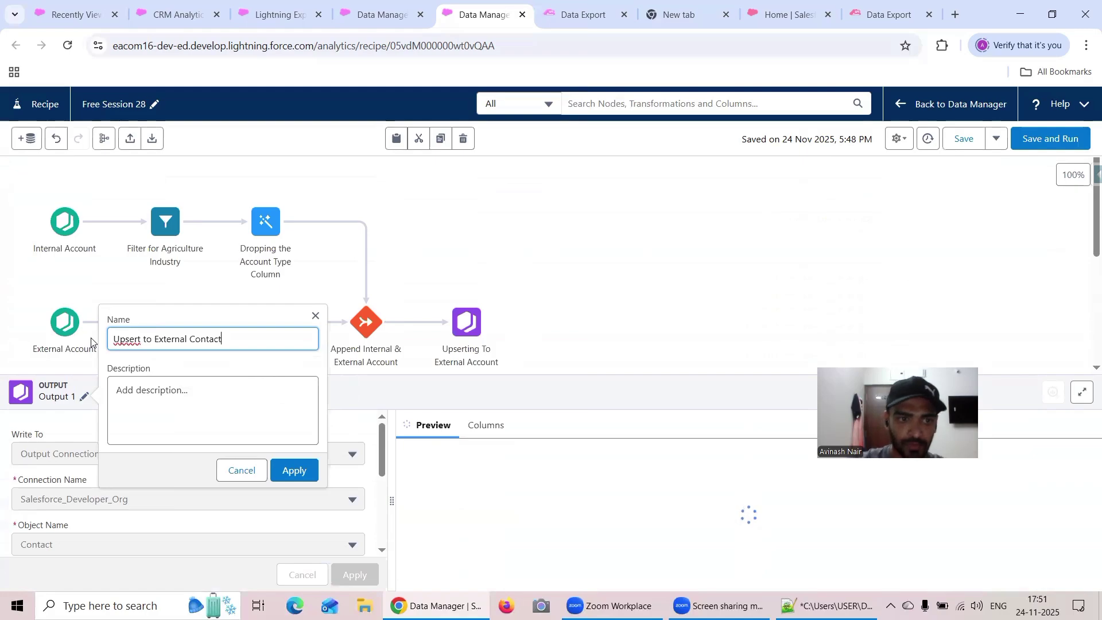
click(297, 475)
click(634, 305)
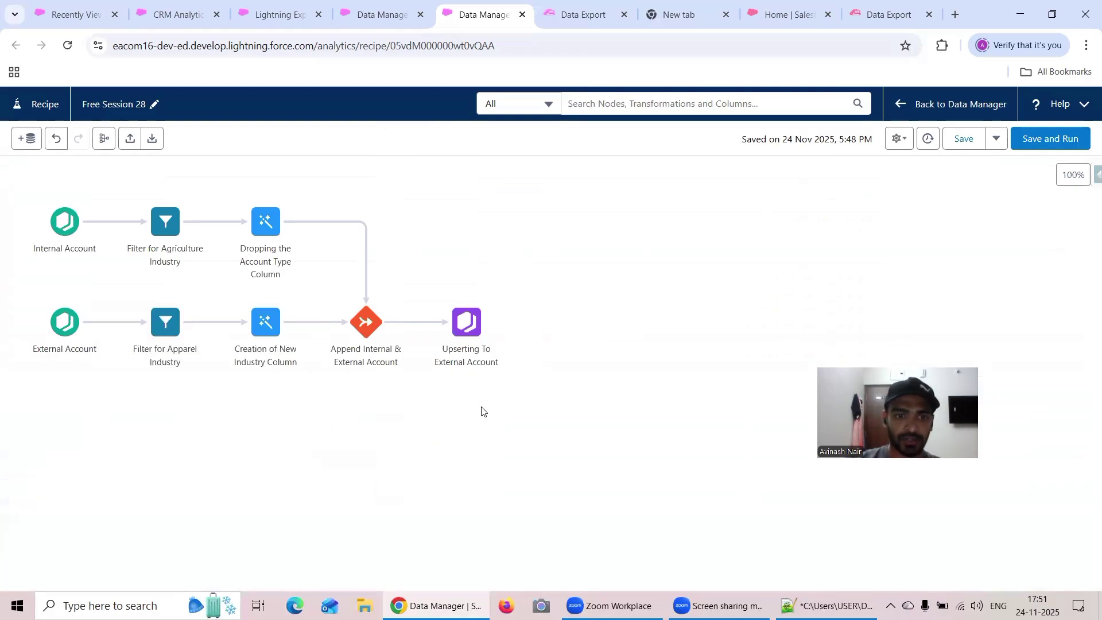
Step: Rename the contact append node as "Append Internal & External Contact" and return to the full recipe canvas
click(366, 522)
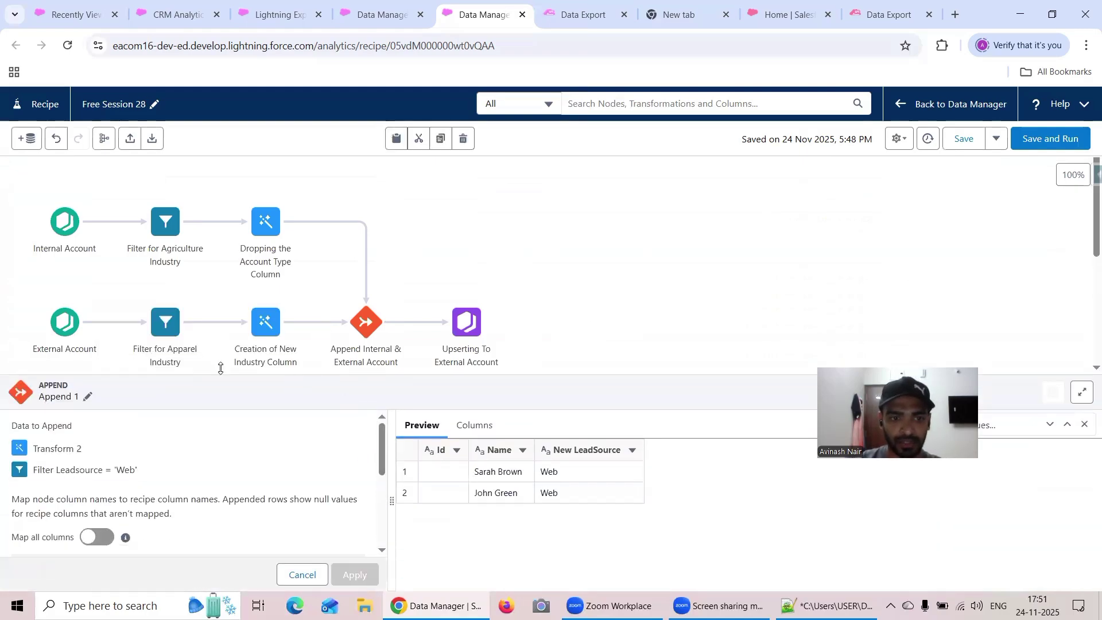
click(87, 397)
key(BackSpace)
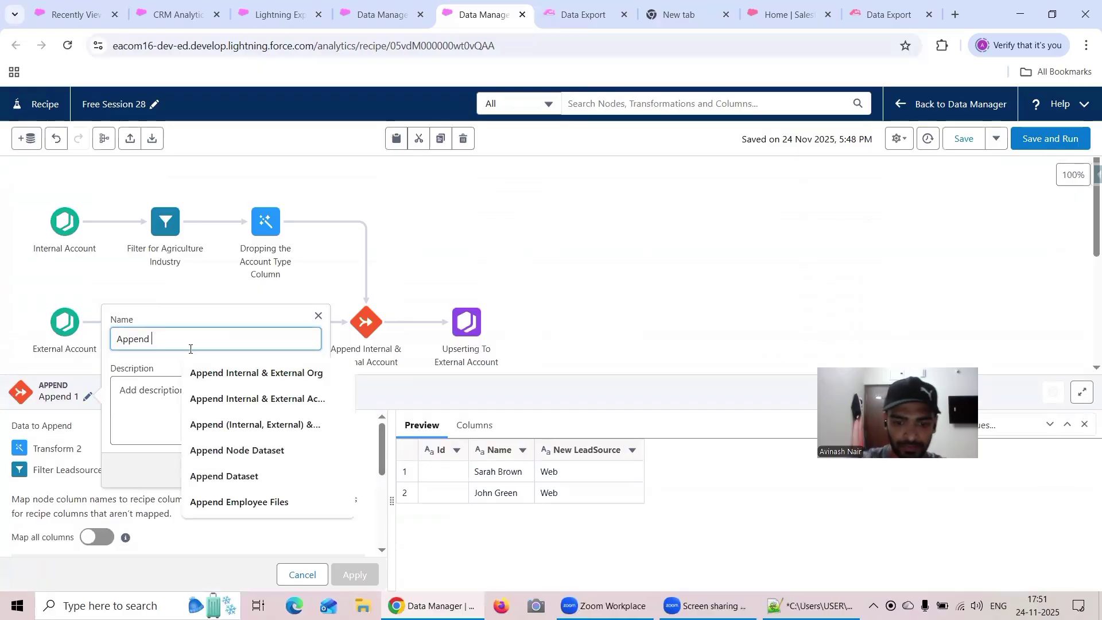
text(Internal & Exte)
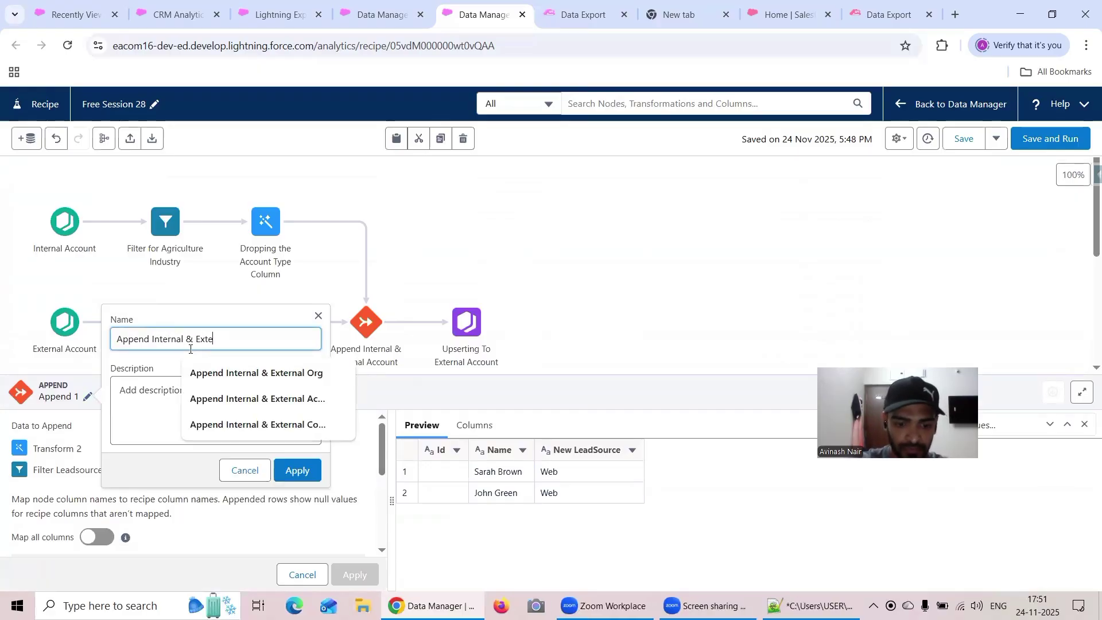
text(rnal Contact)
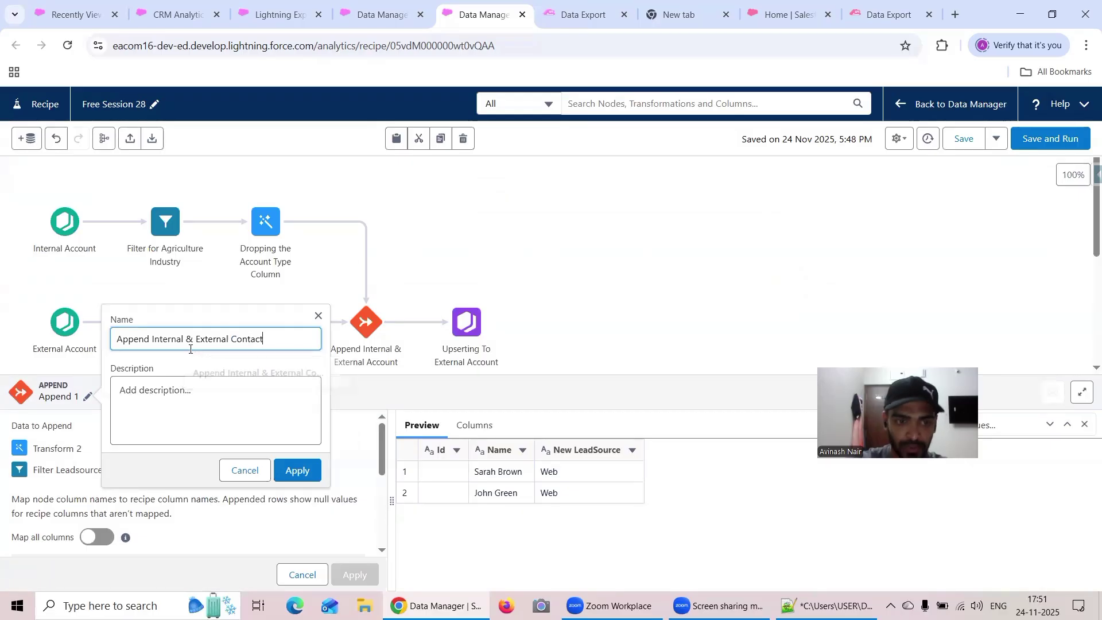
click(297, 470)
click(614, 306)
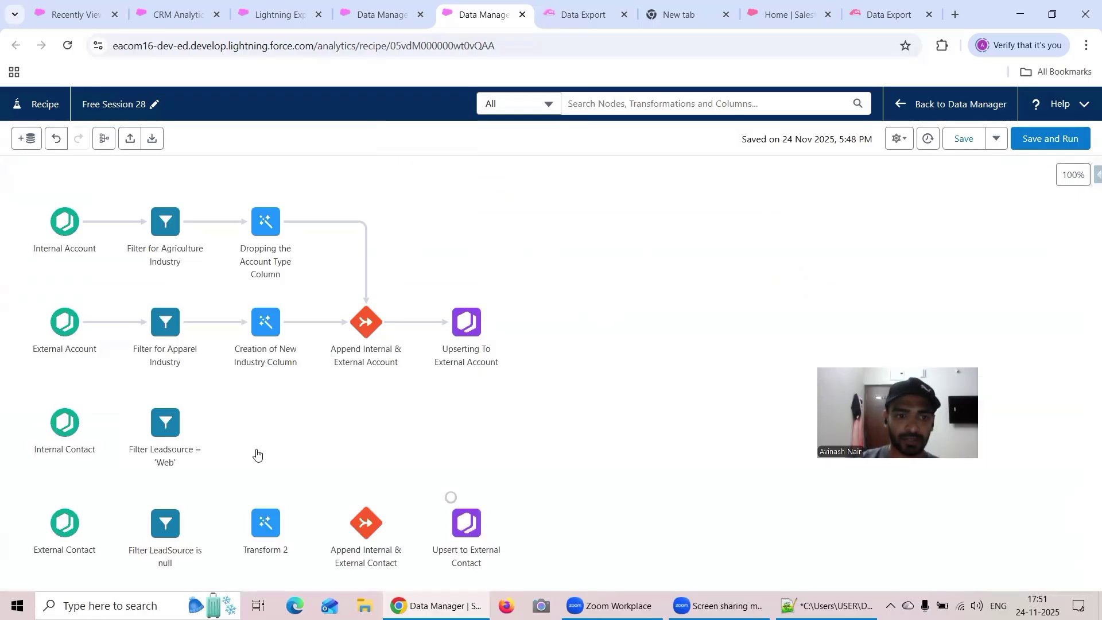
Step: Rename the Transform 2 node as "Creation of New LeadSource & Dropping LeadSOurce Field"
click(262, 514)
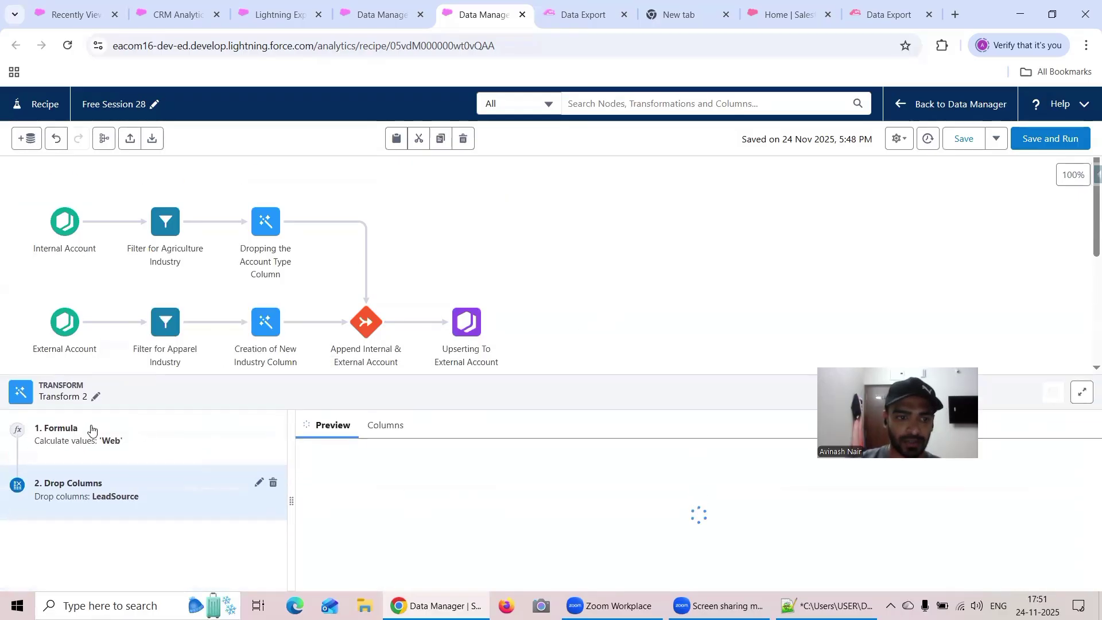
click(96, 396)
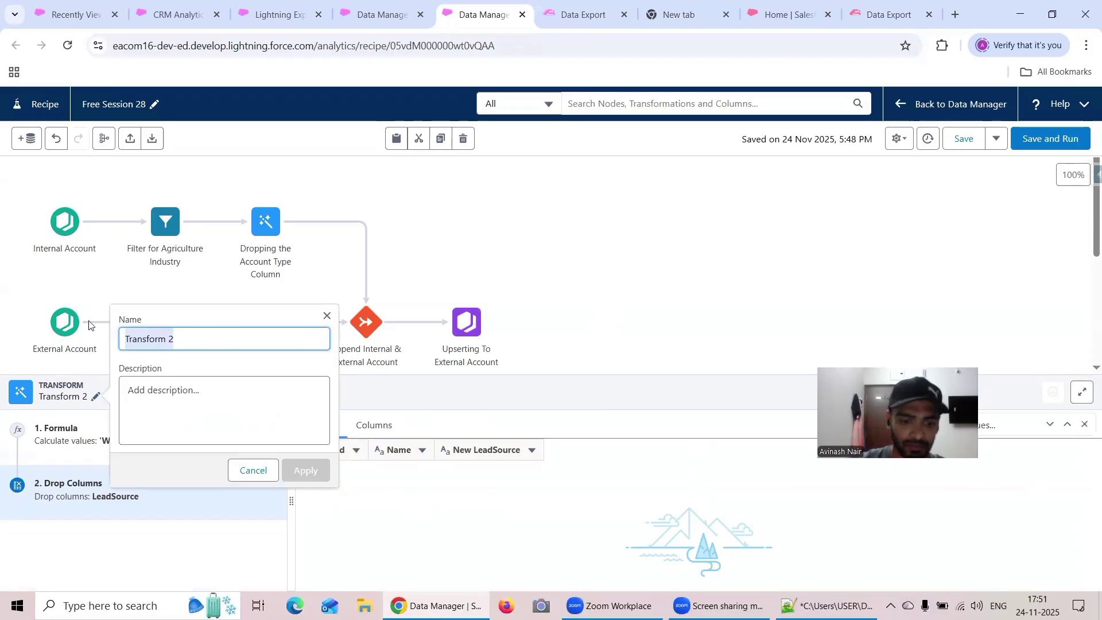
text(Creatio)
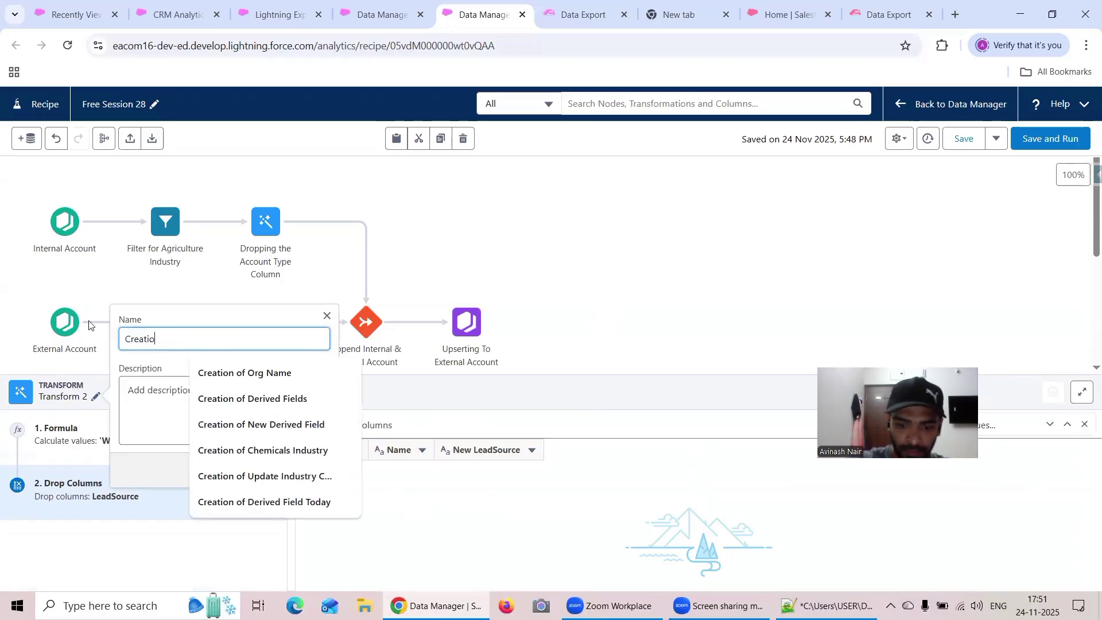
text(n of New)
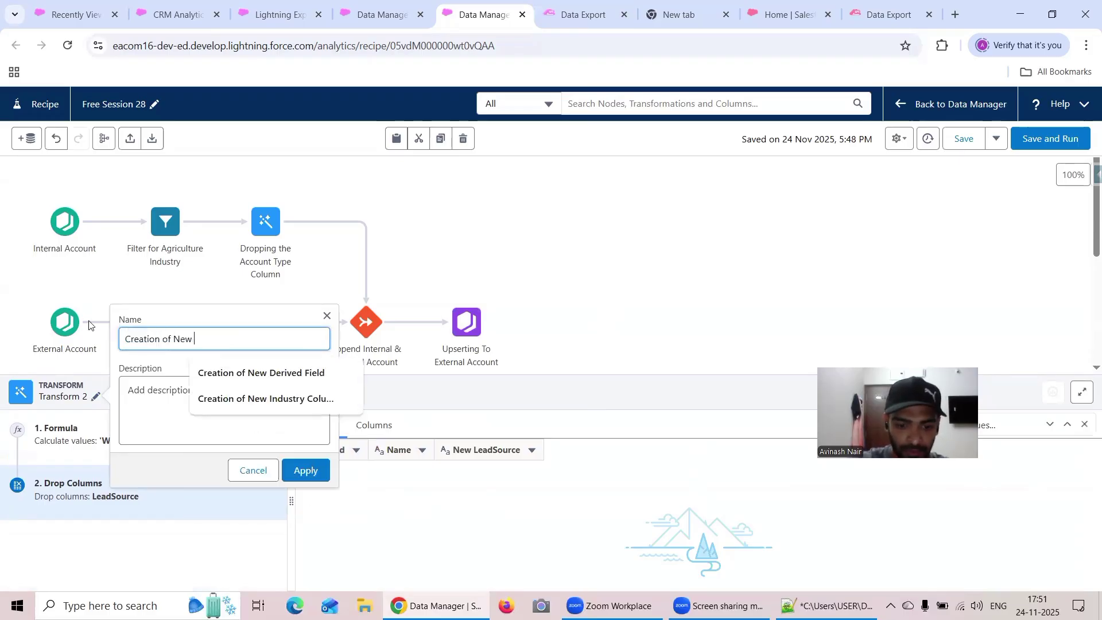
text( Lead)
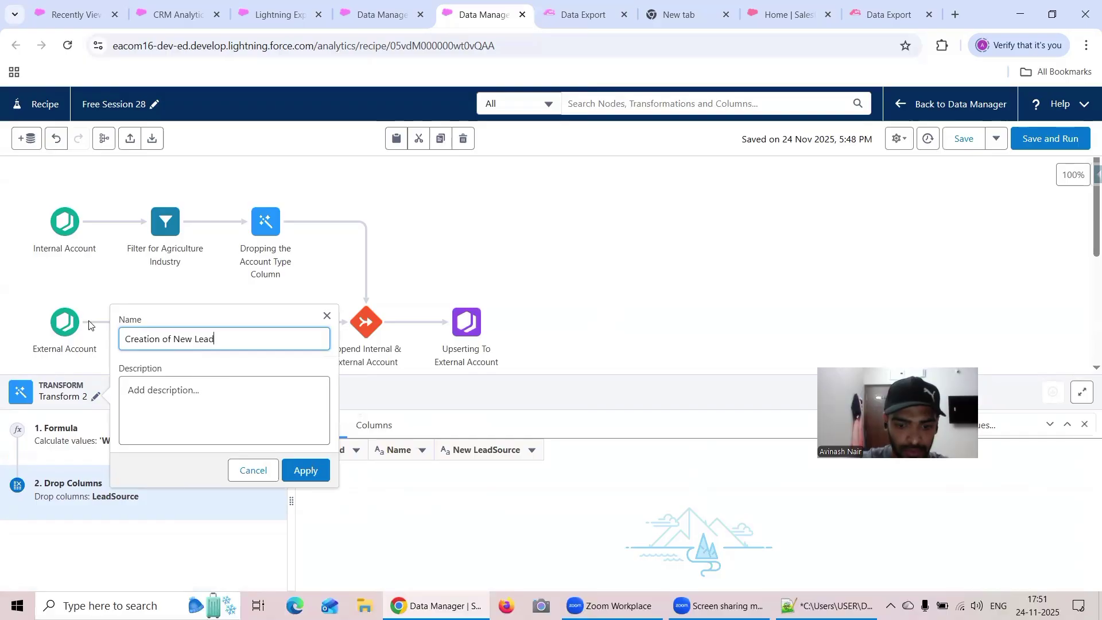
text(Source & Dropping)
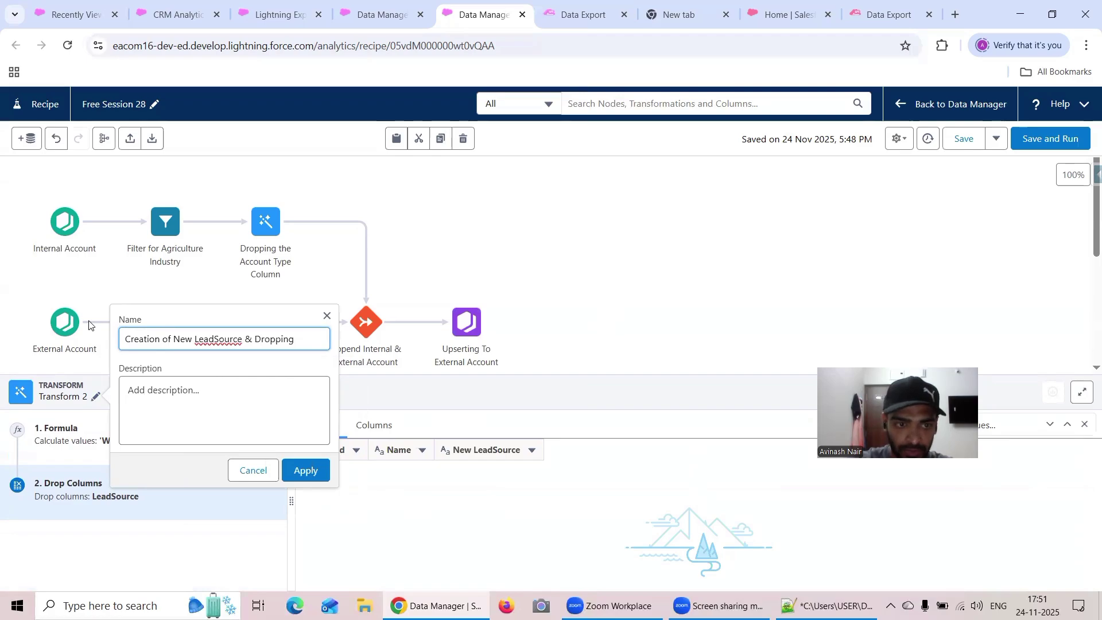
text( LeadSOur)
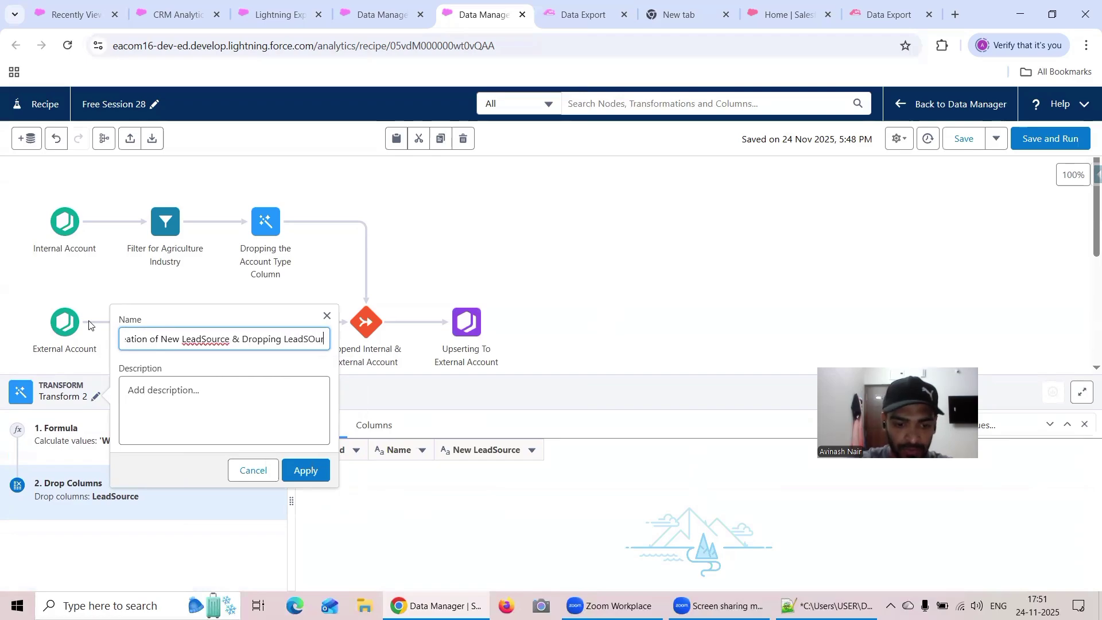
text(ce Field)
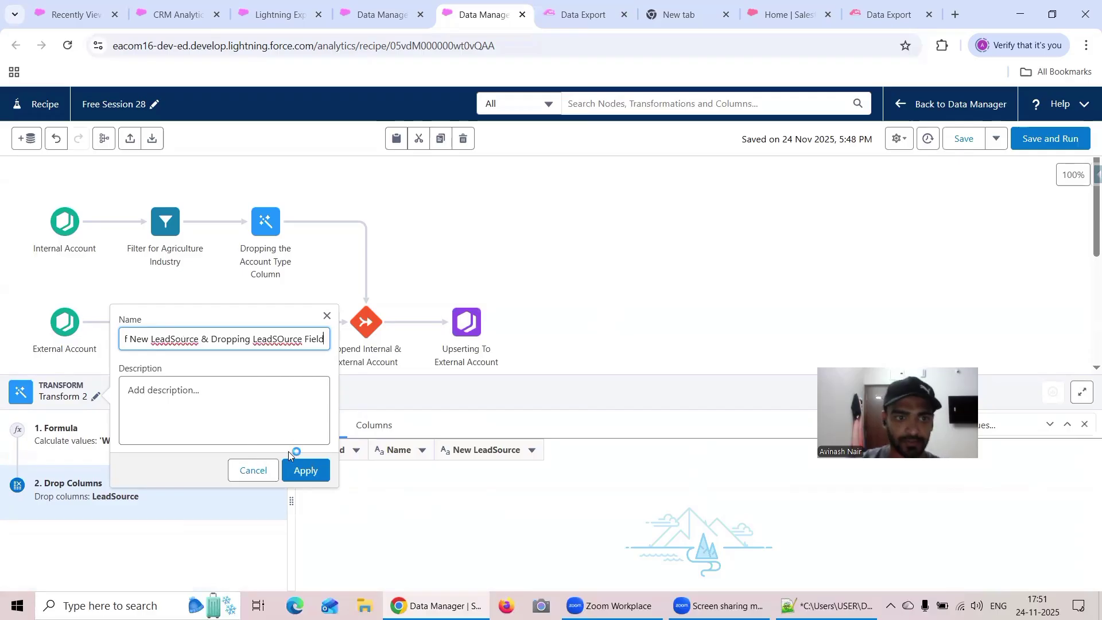
click(304, 469)
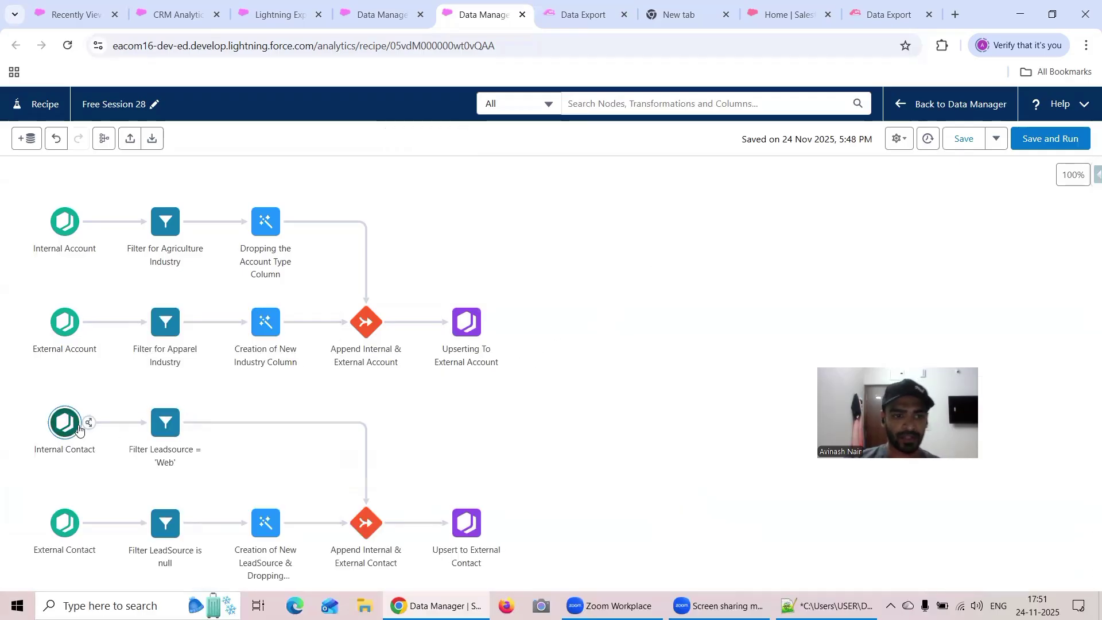
Step: Review the Internal Contact input's preview and the Filter Leadsource = 'Web' node's condition
click(64, 423)
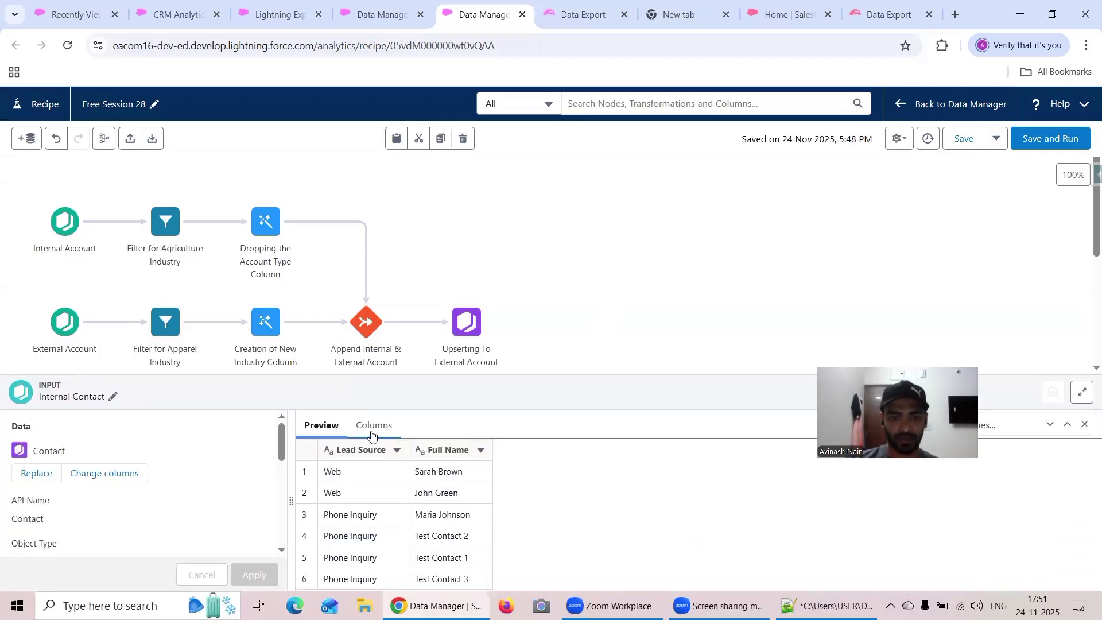
click(660, 308)
click(195, 419)
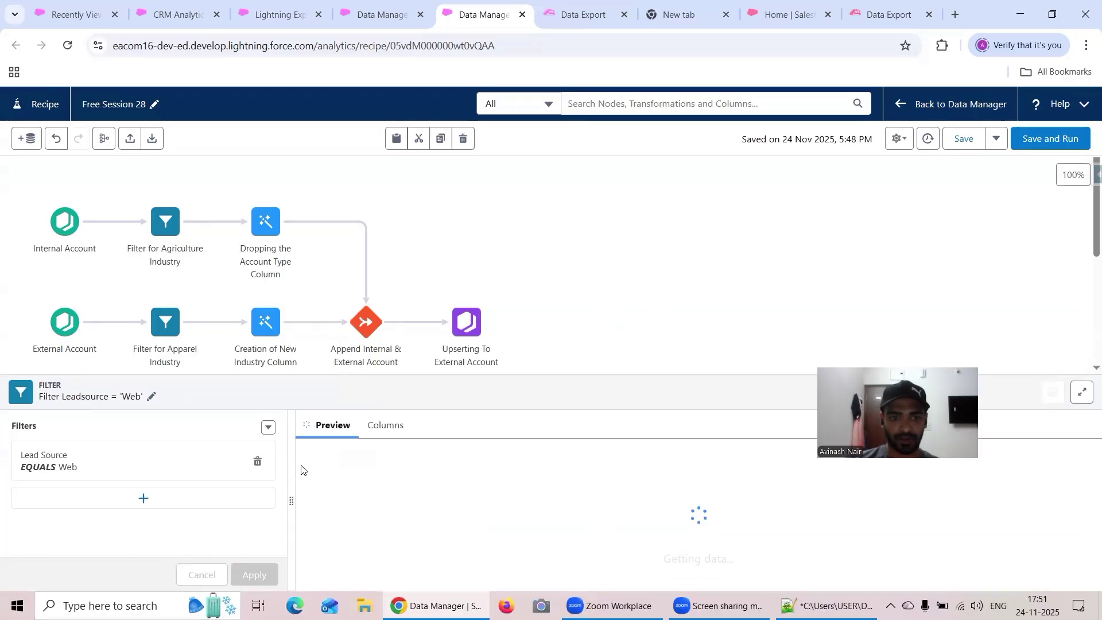
click(608, 301)
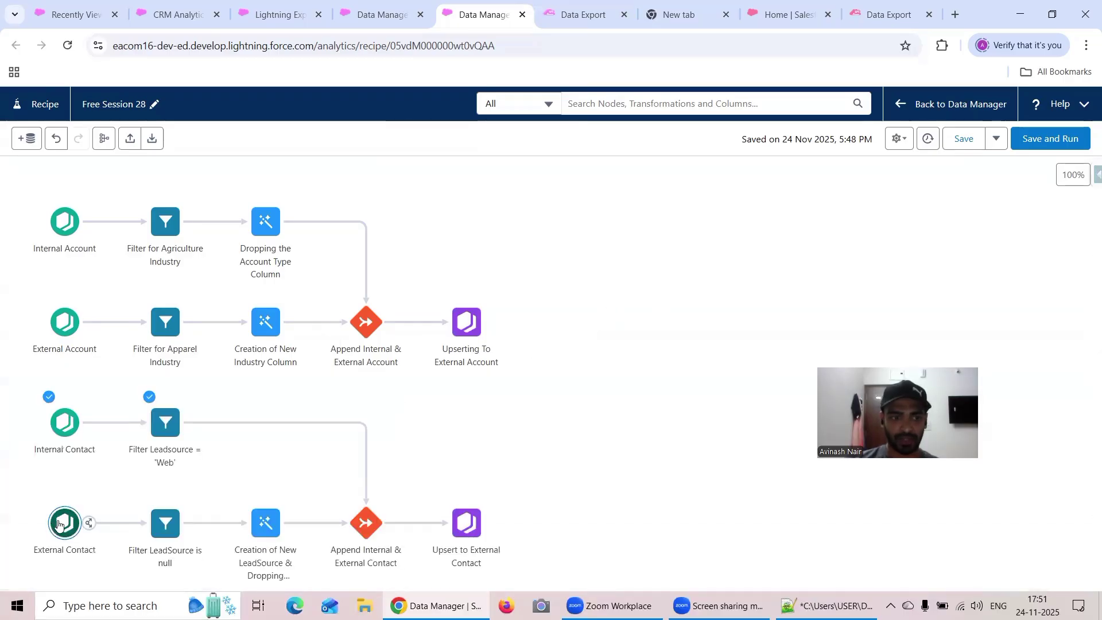
Step: Review the External Contact input, the Filter LeadSource is null node and the transform that creates New LeadSource and drops LeadSource
click(60, 523)
click(620, 313)
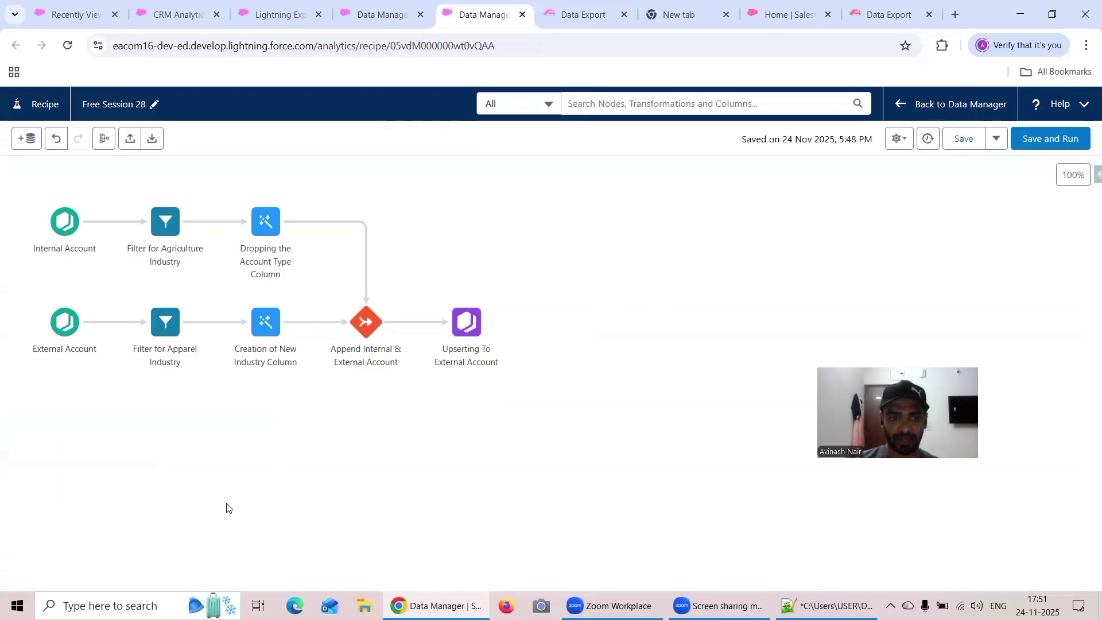
click(177, 528)
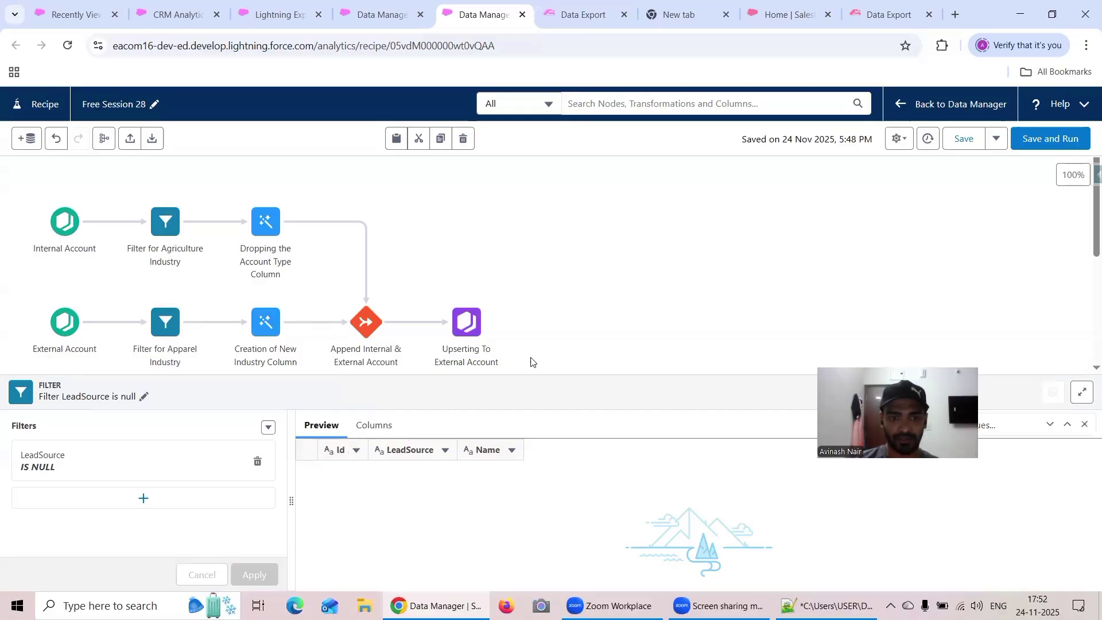
click(592, 333)
click(263, 524)
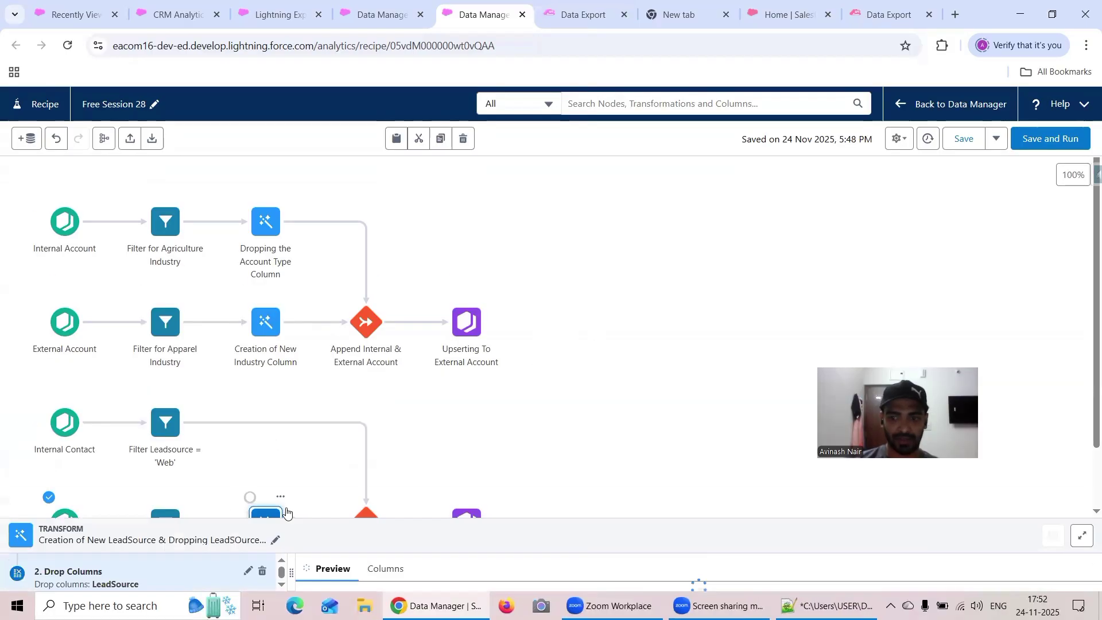
click(617, 296)
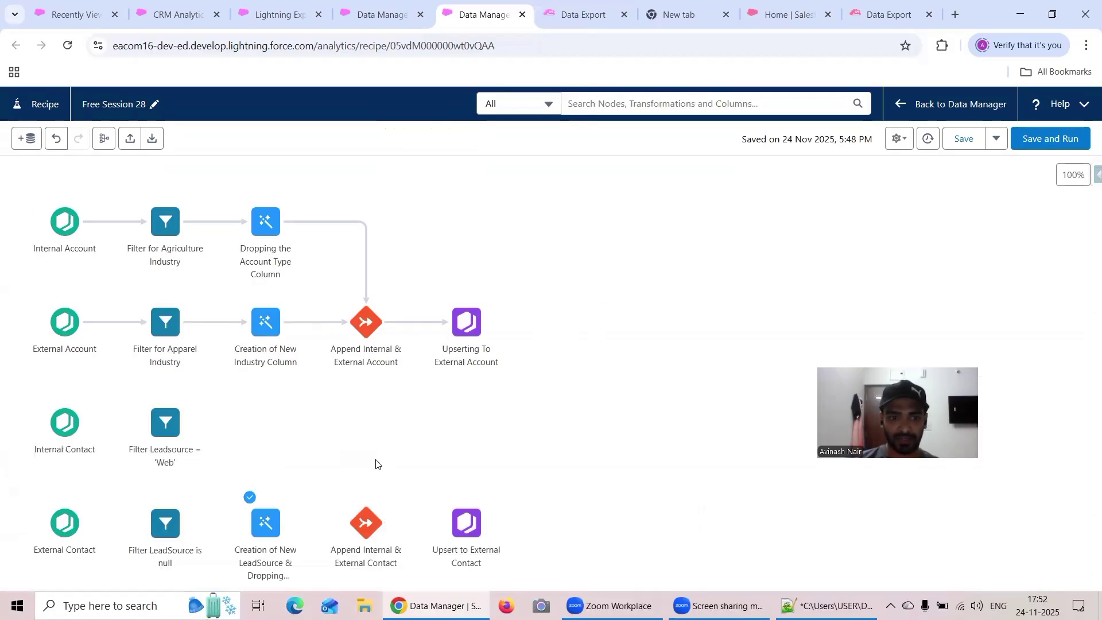
Step: Check the column mappings of the Append Internal & External Contact node and the operation settings of the Upsert to External Contact output
click(367, 517)
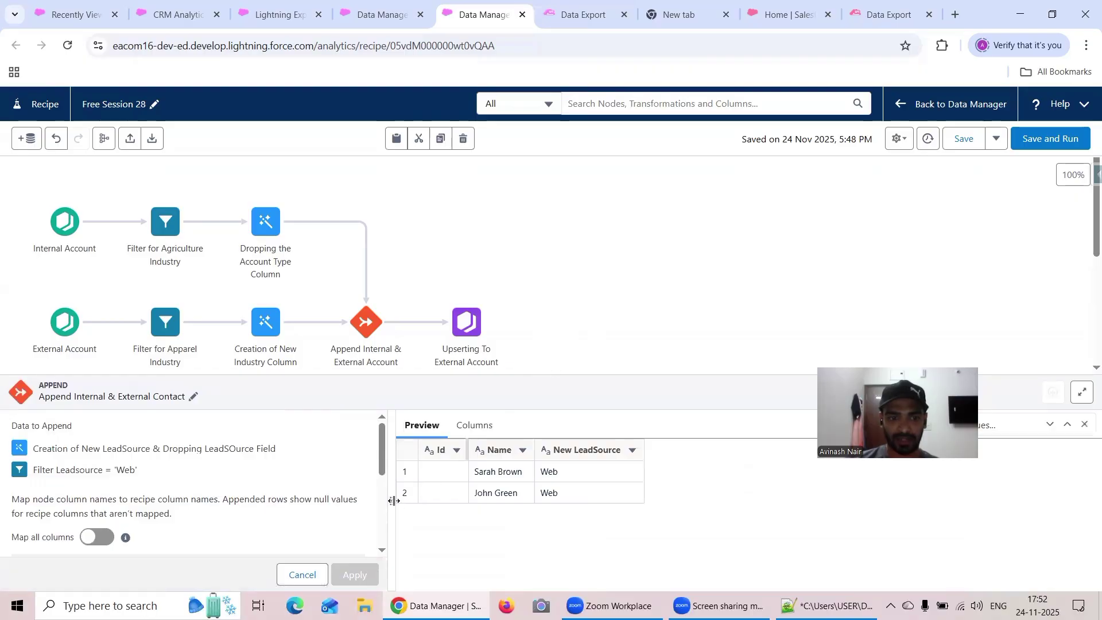
scroll(358, 495, down, 5)
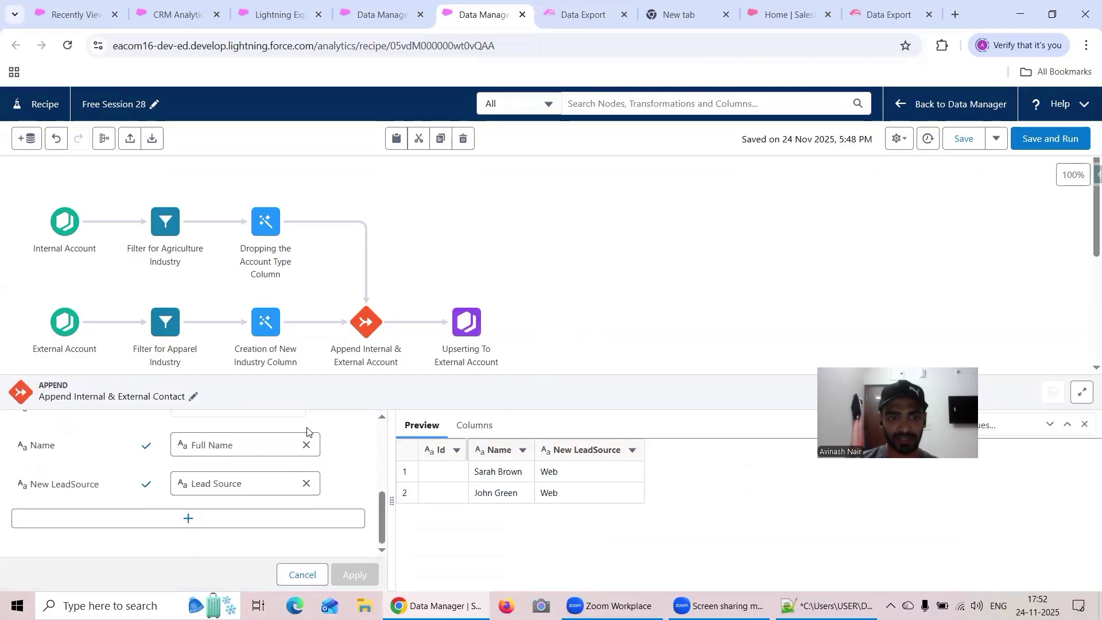
click(516, 350)
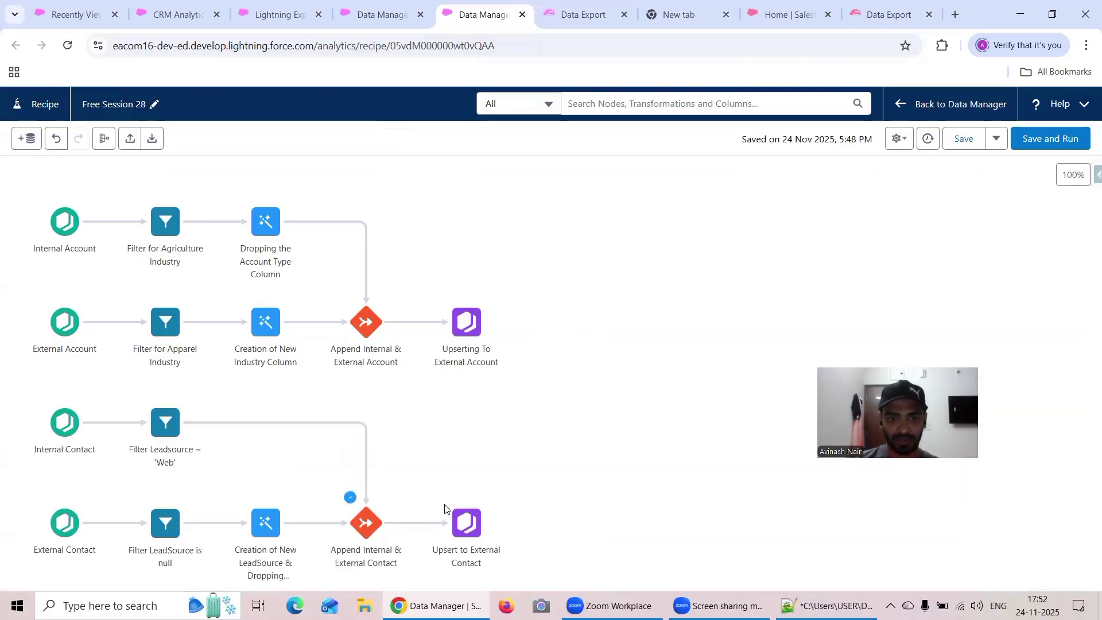
click(465, 518)
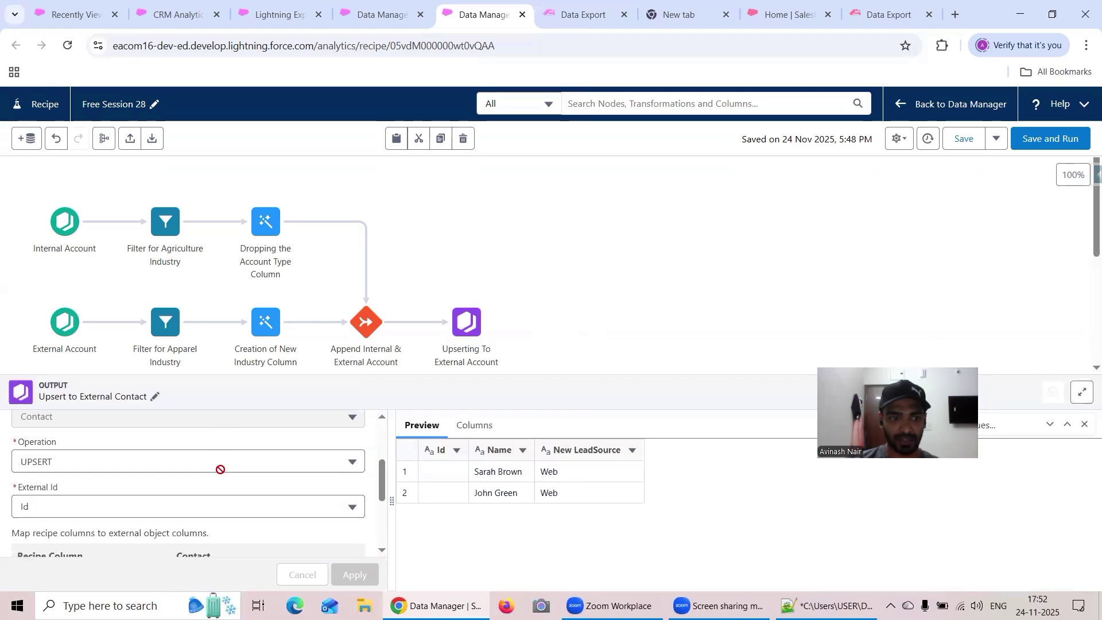
scroll(195, 484, down, 1)
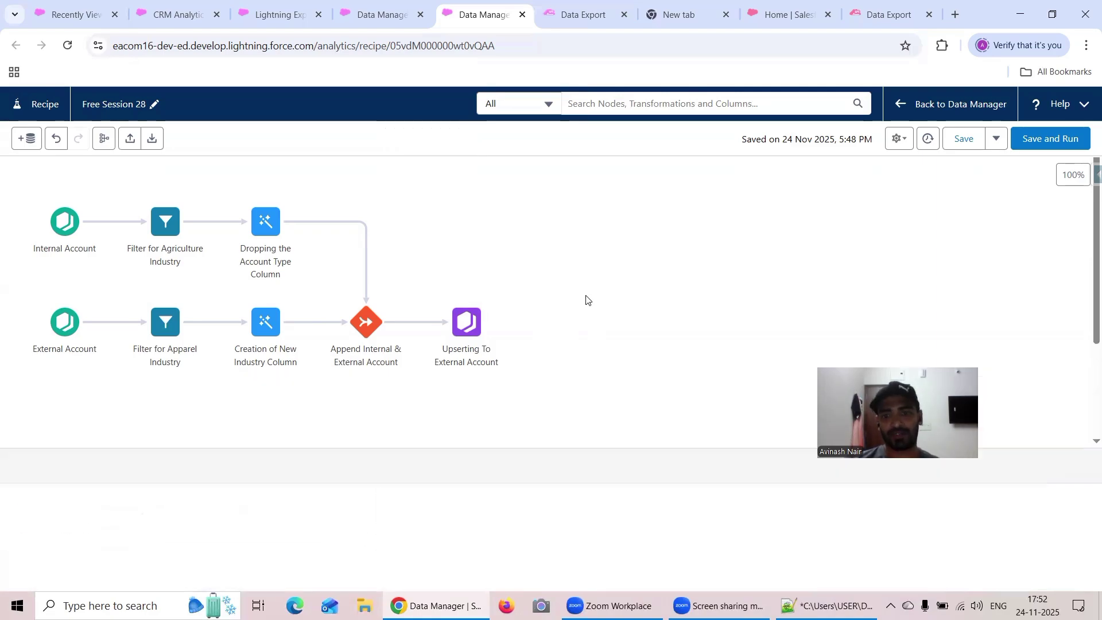
click(587, 298)
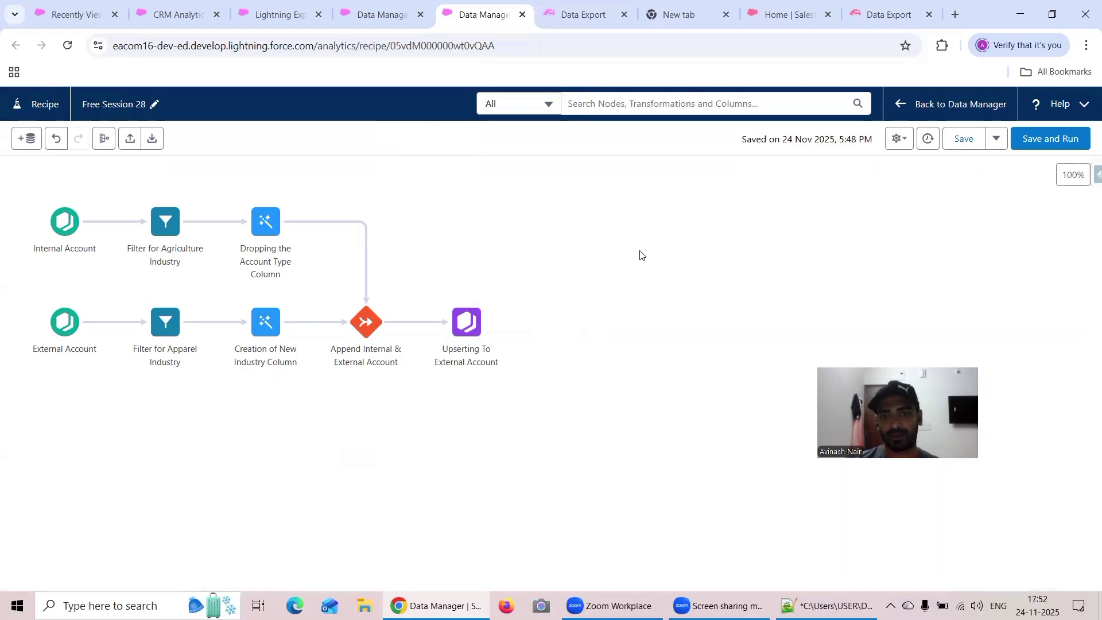
Step: Save and run the Free Session 28 recipe, and refresh the job list in the Data Manager monitor
click(1054, 145)
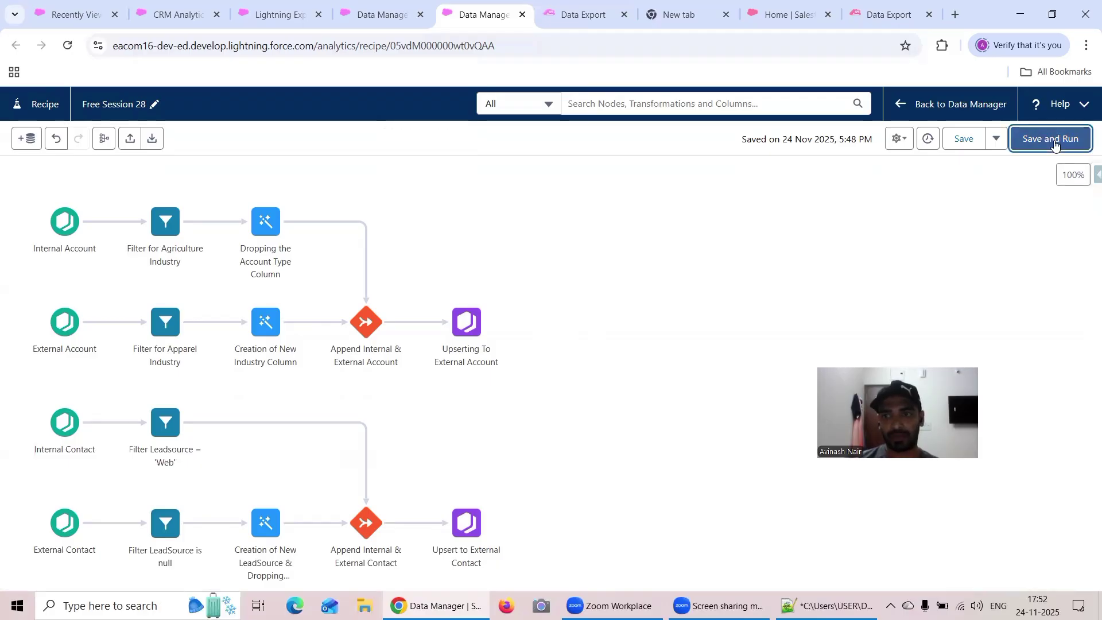
click(373, 16)
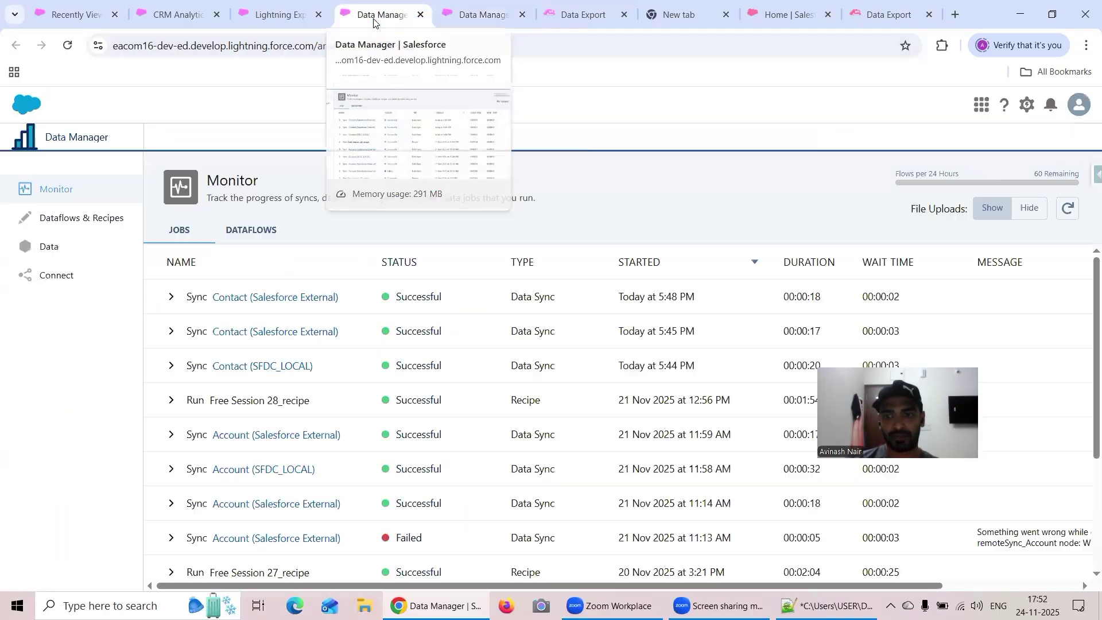
click(1070, 207)
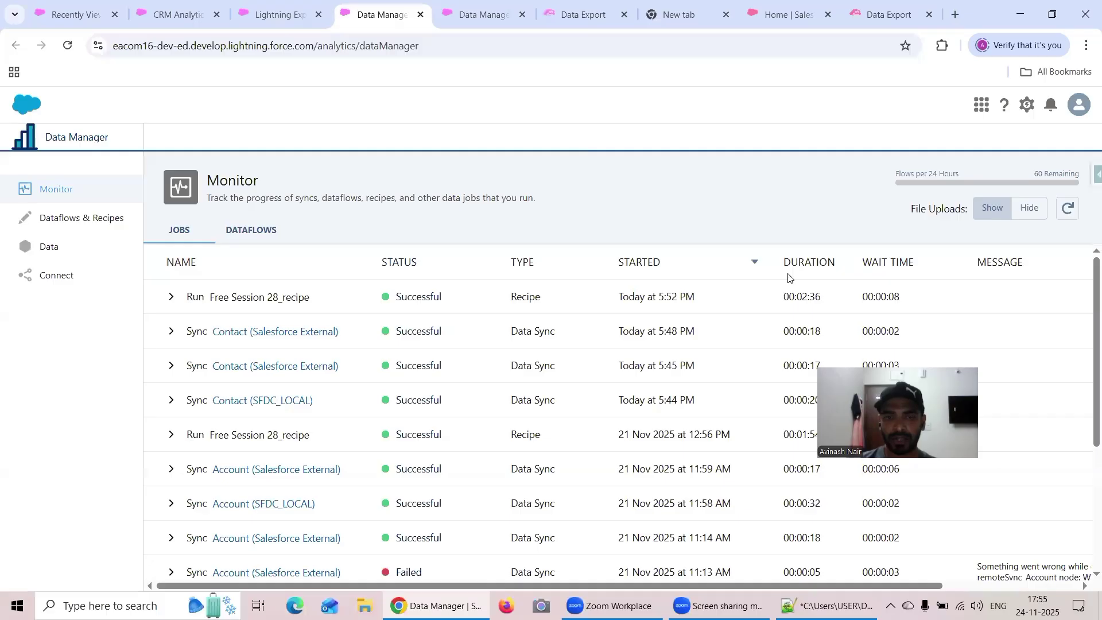
Step: Rerun the external org's Contact query for LeadSource = 'Web' and compare the results with the planned insert and update steps in Notepad++
key(ctrl+9)
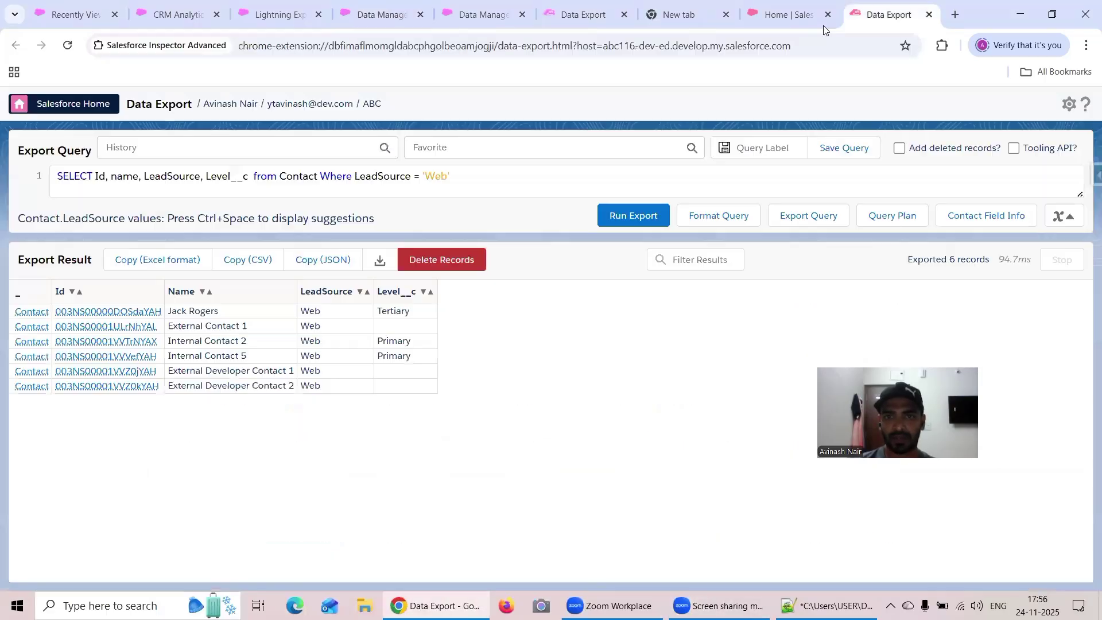
click(648, 222)
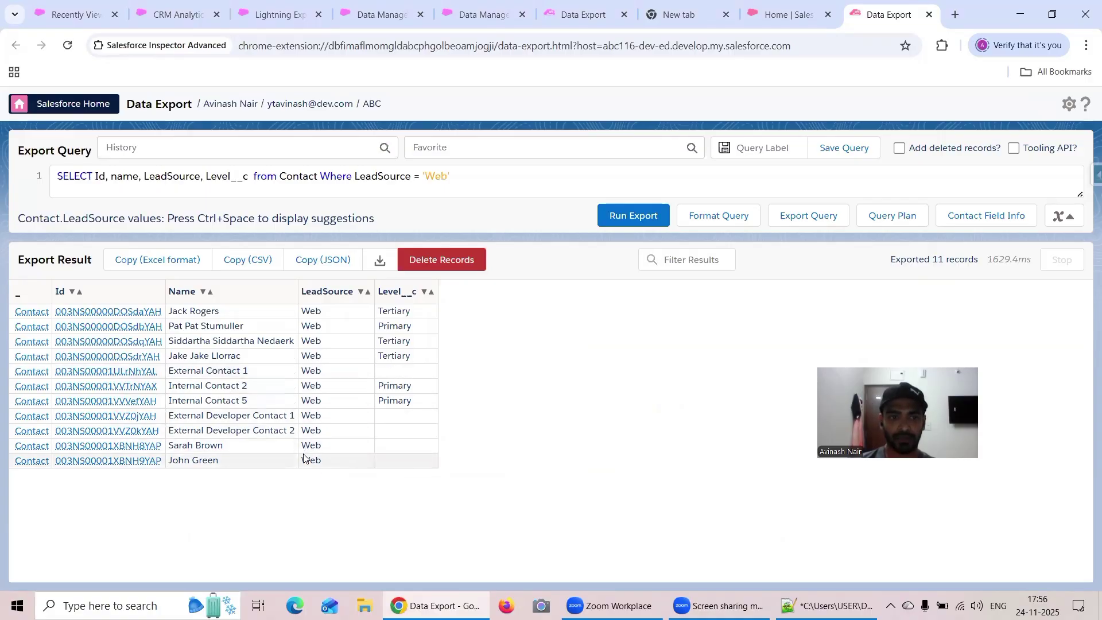
click(829, 606)
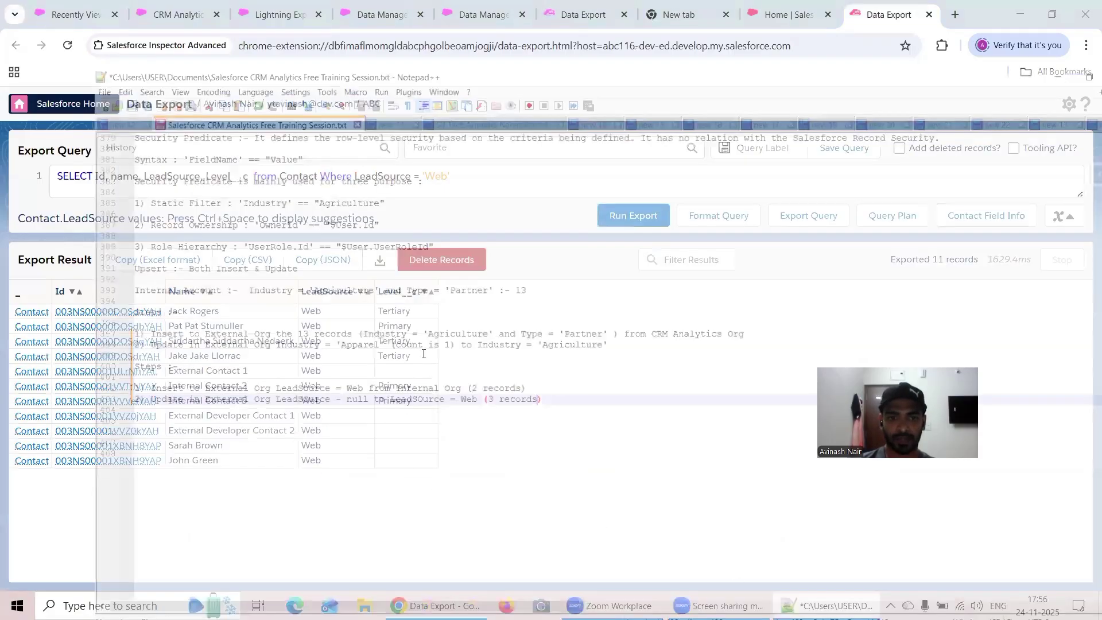
key(ctrl+shift+Right)
key(ctrl+shift+Right)
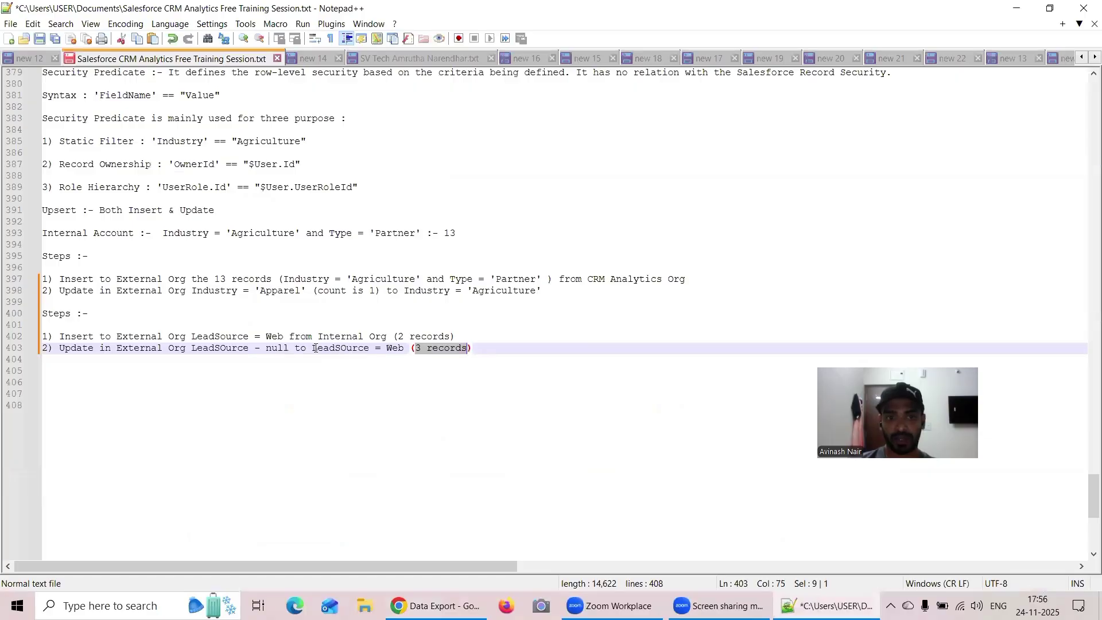
click(1016, 8)
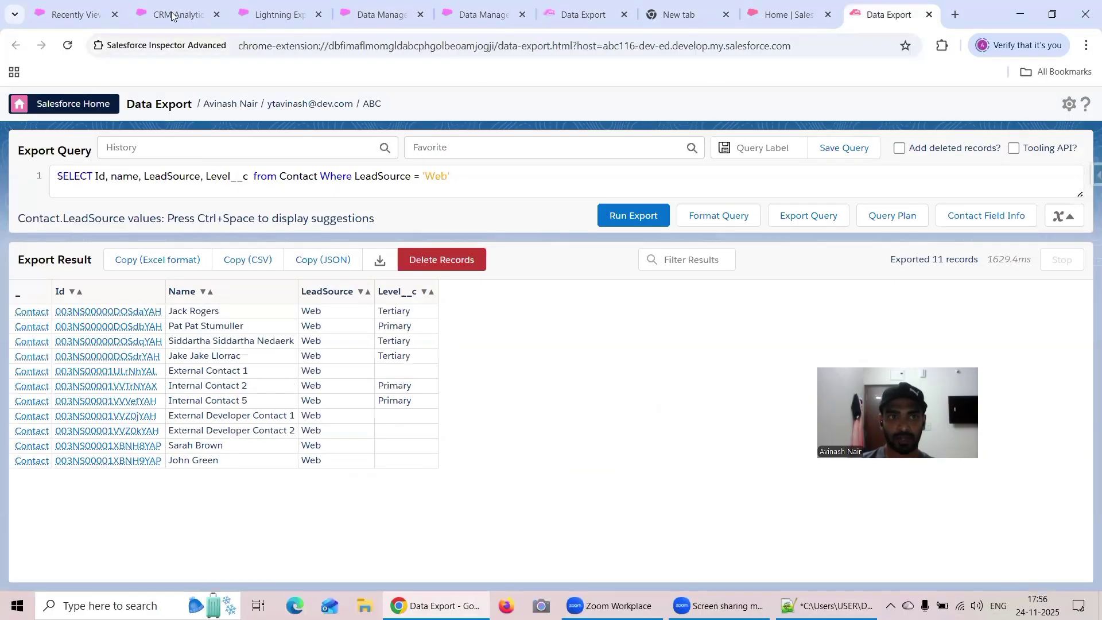
Step: Compare the internal org's Web contacts in its Data Export results with the last two contacts in the external org's results
click(172, 14)
click(381, 17)
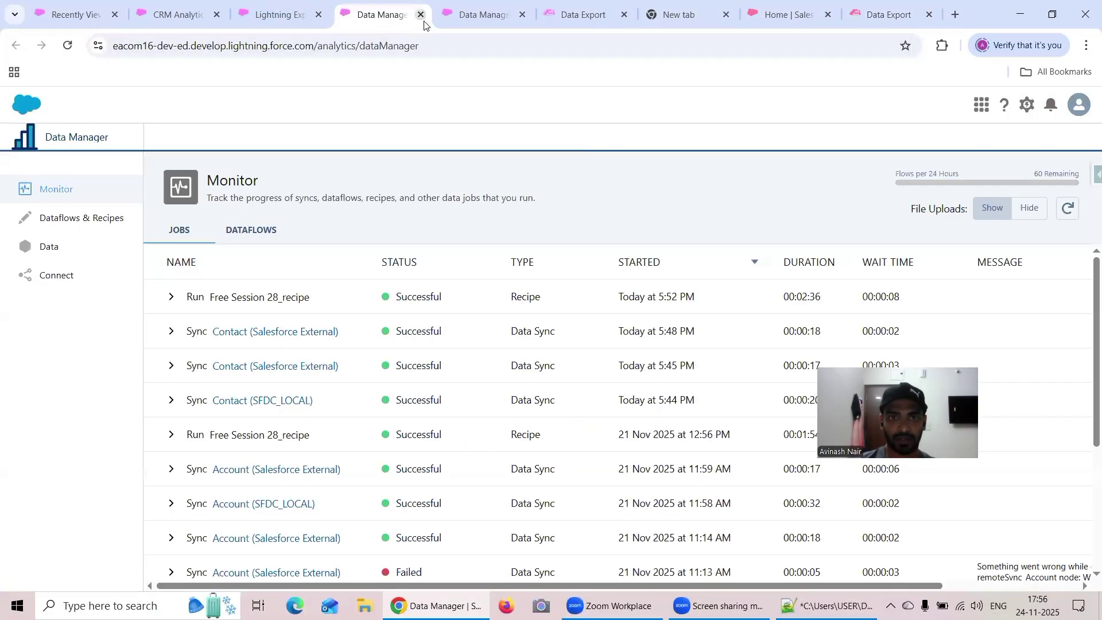
click(562, 16)
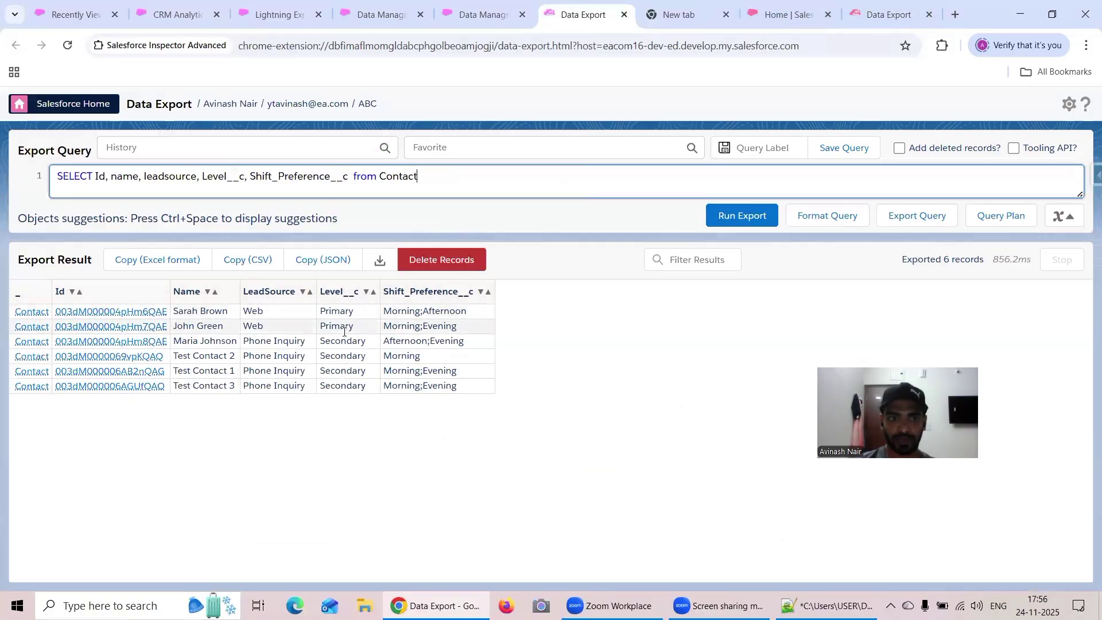
click(881, 16)
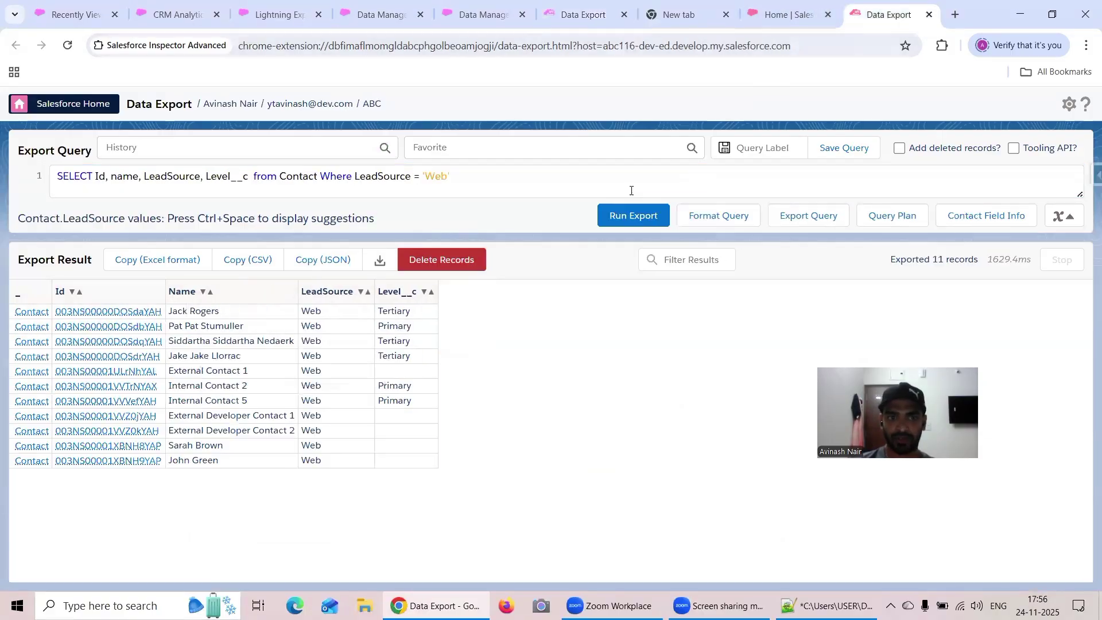
mouse_move(205, 456)
mouse_down()
mouse_move(172, 447)
mouse_move(295, 461)
mouse_move(221, 460)
mouse_up()
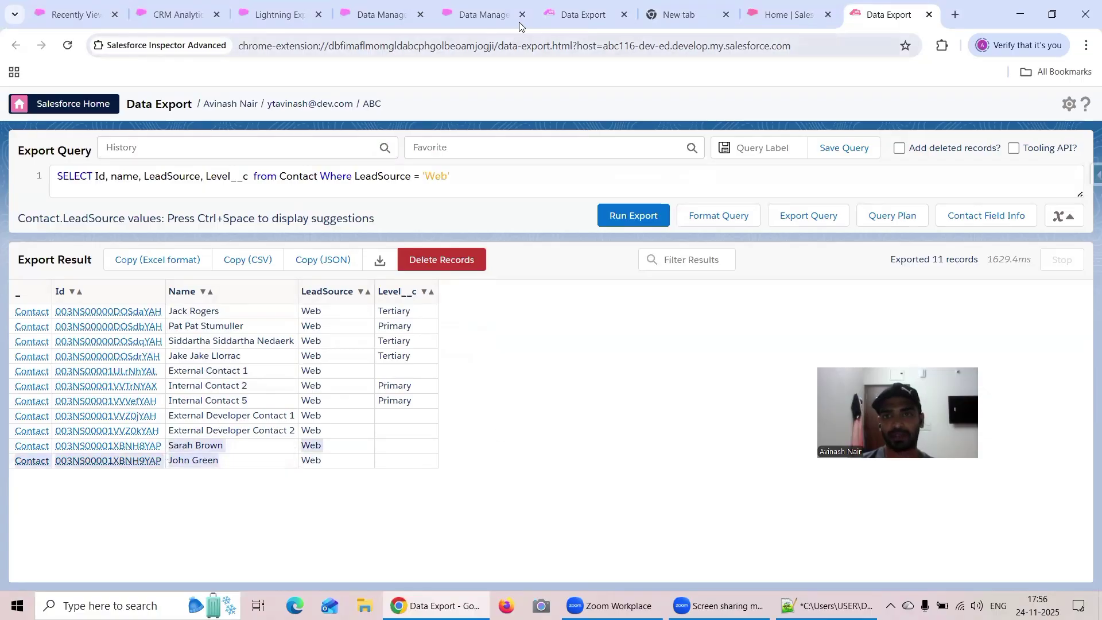